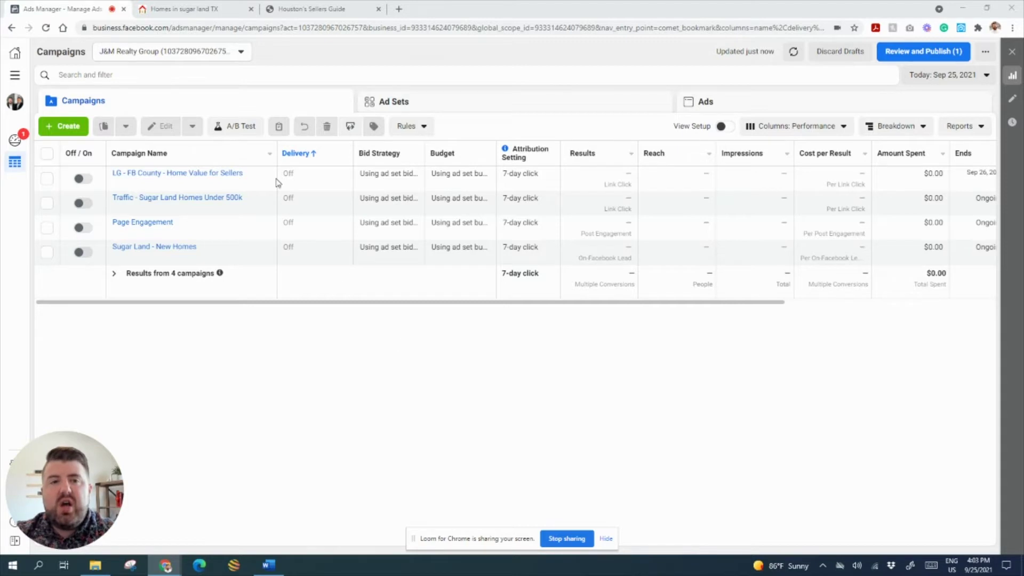
- Review the 46 Sugar Land homes listed up to $350K on eXp Realty, then return to Ads Manager
click(200, 8)
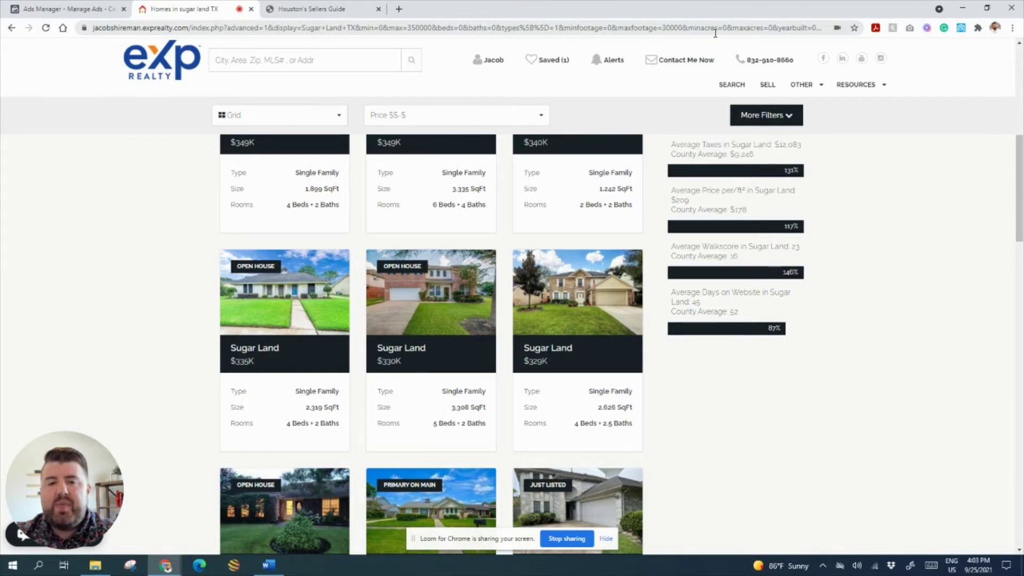
scroll(560, 310, up, 8)
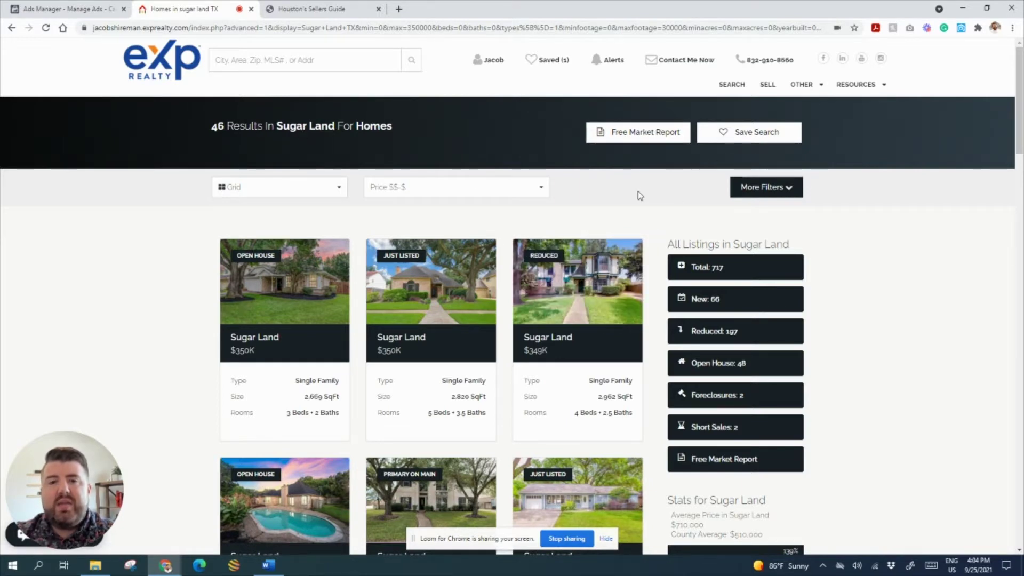
mouse_move(599, 305)
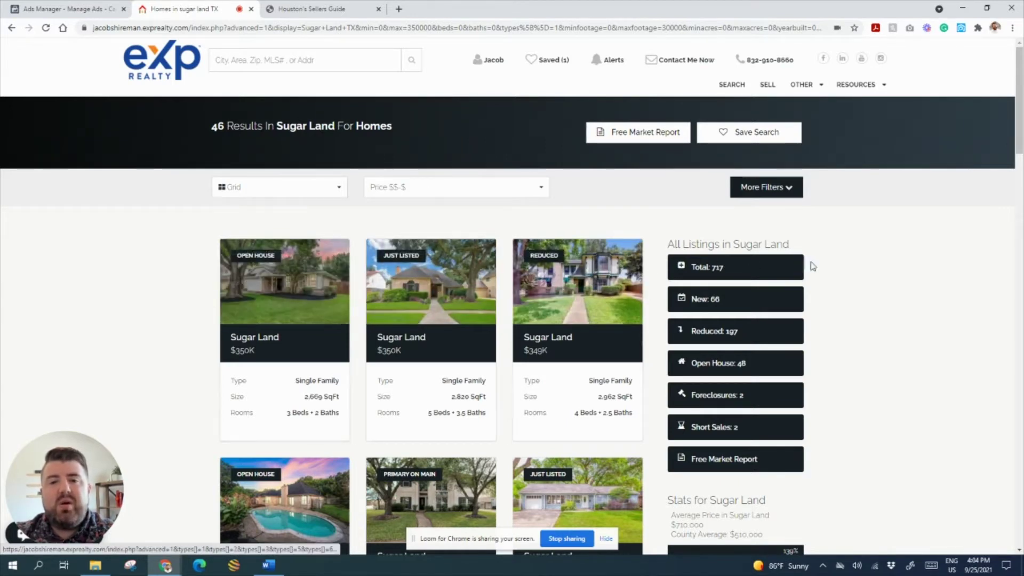
mouse_move(440, 293)
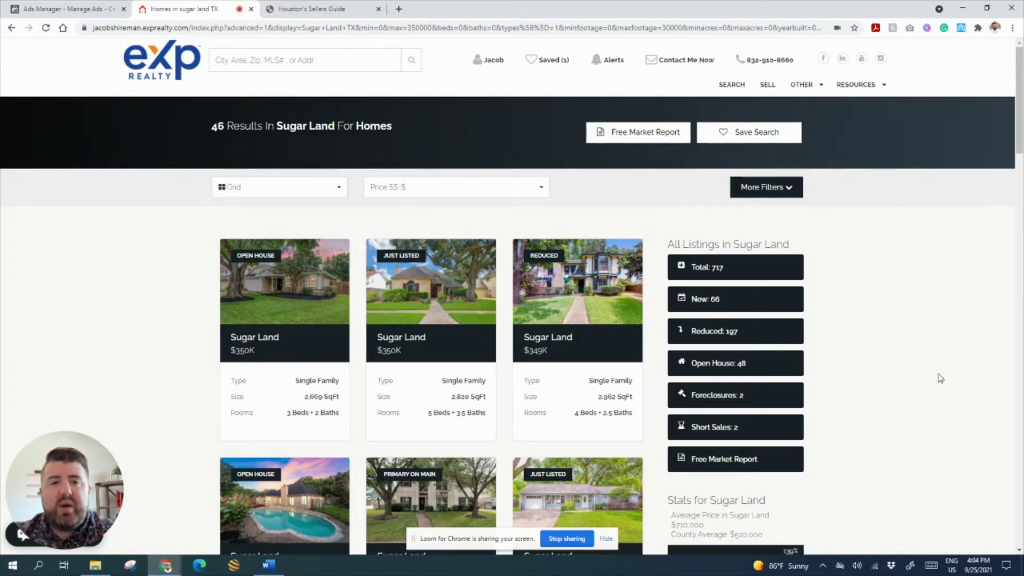
click(31, 7)
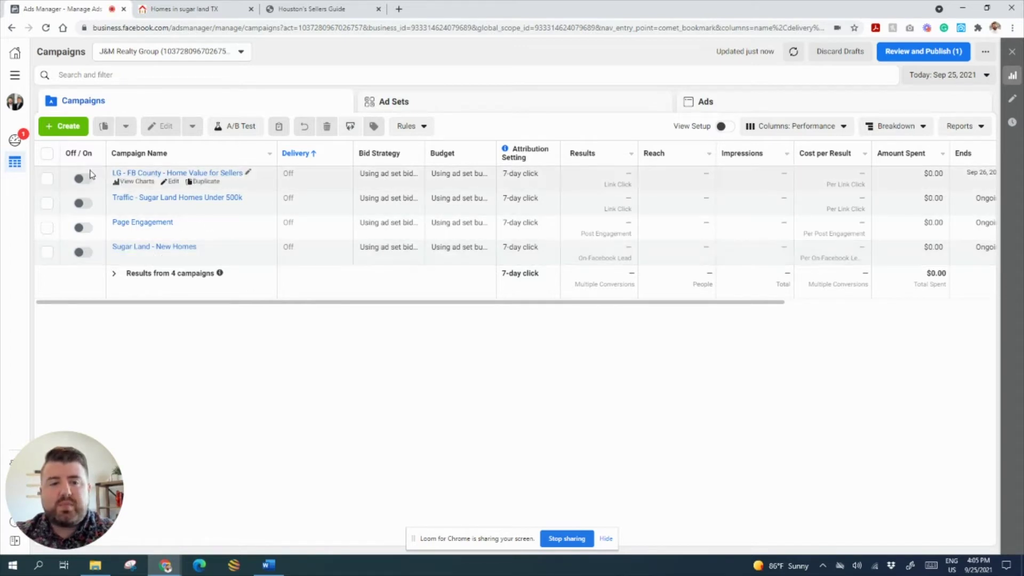
- Create a new campaign and pick Lead generation as its objective
click(58, 127)
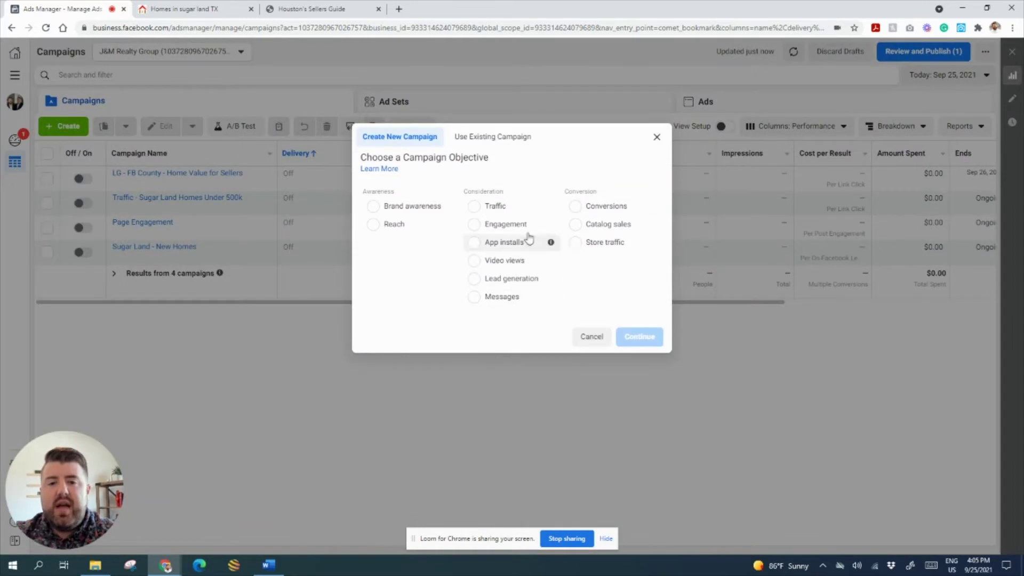
mouse_move(554, 226)
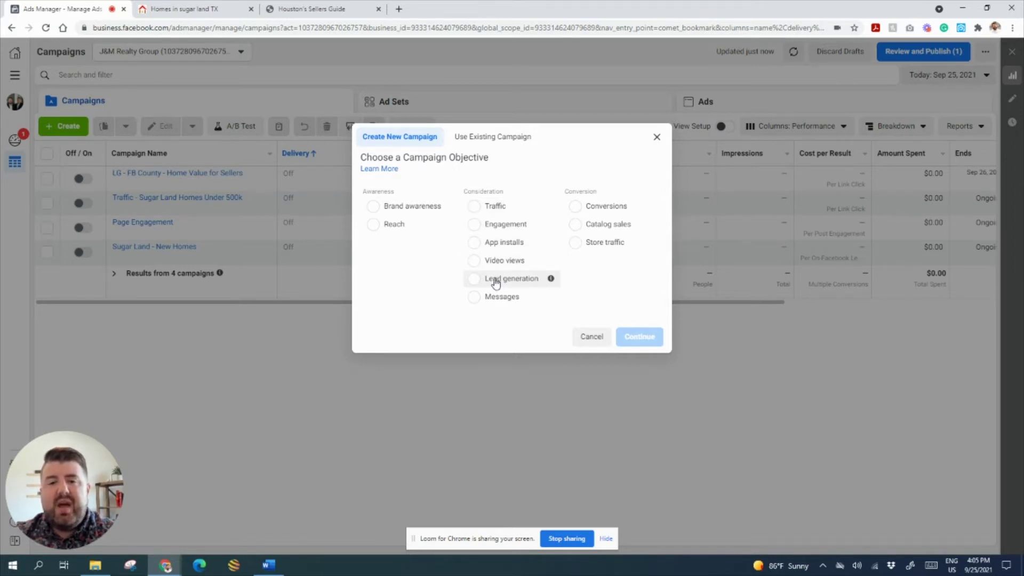
mouse_move(553, 281)
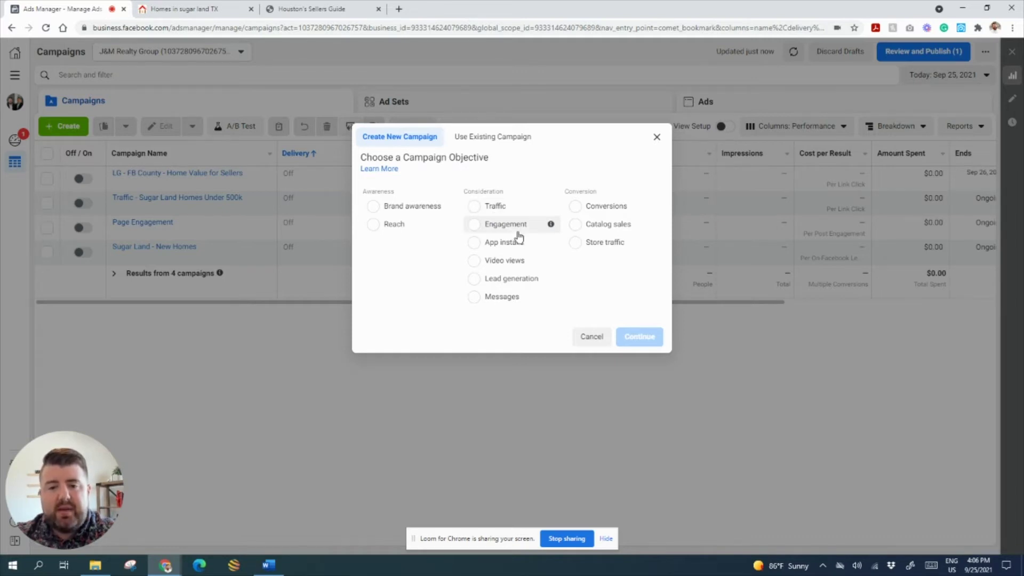
click(529, 279)
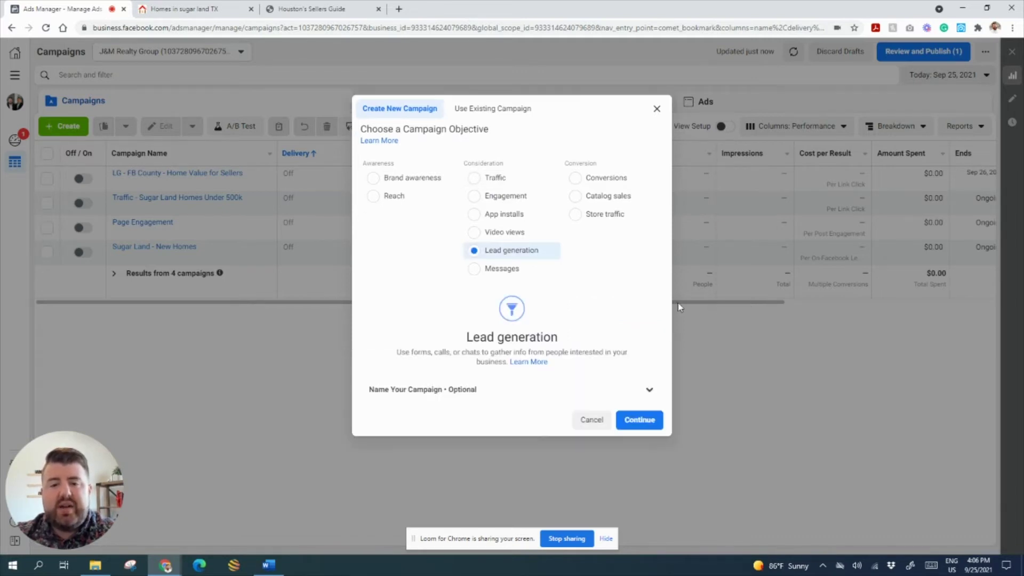
- Name the campaign 'Lead Gen - Sugar Land Open Houses'
click(648, 390)
scroll(471, 392, down, 1)
click(457, 407)
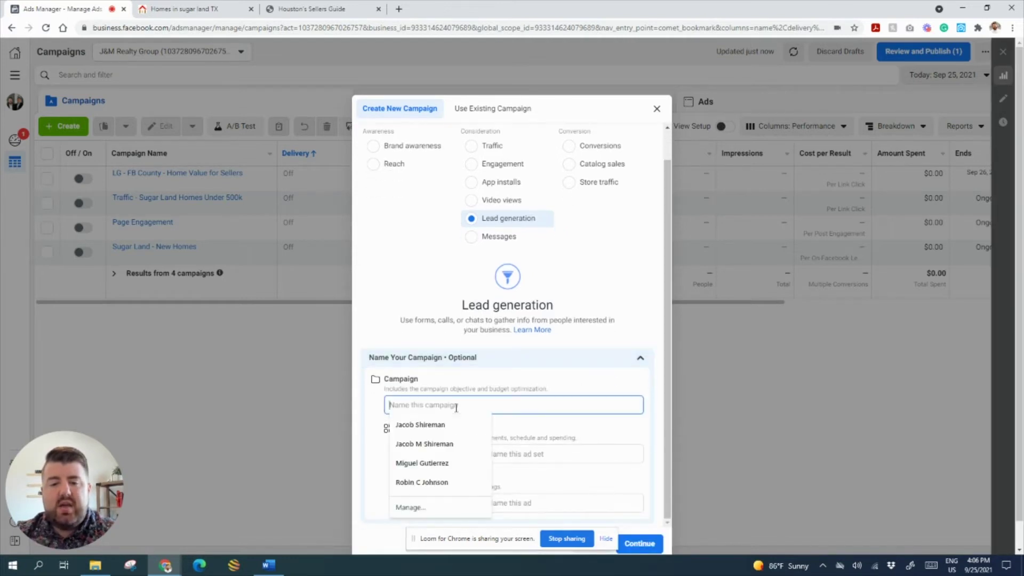
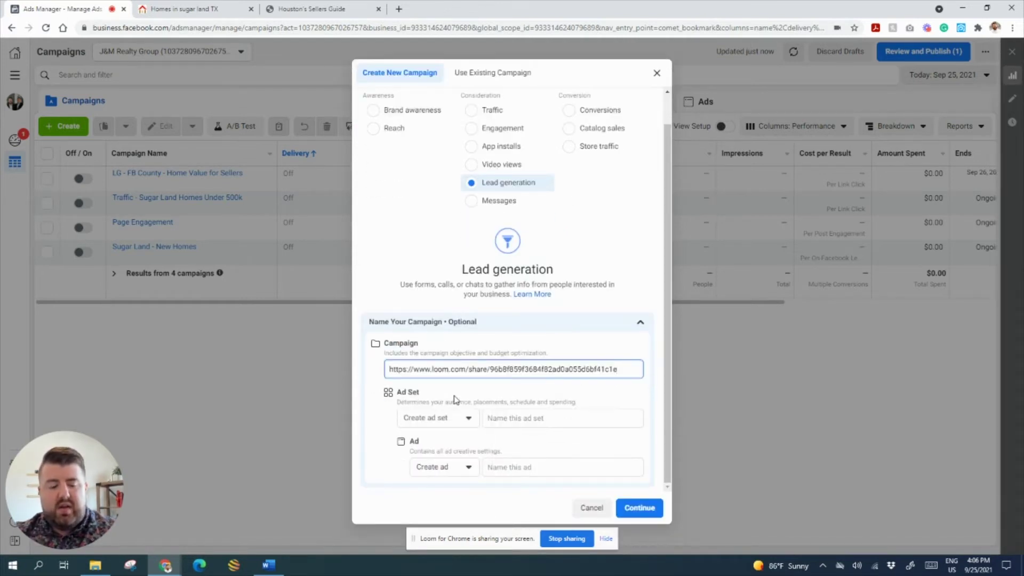
key(ctrl+z)
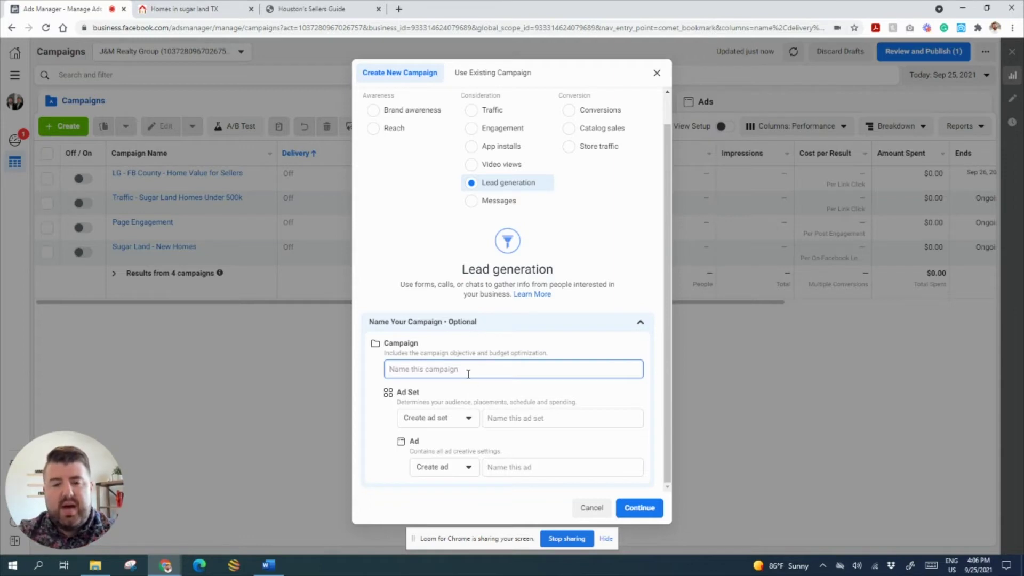
text(Lead Gen)
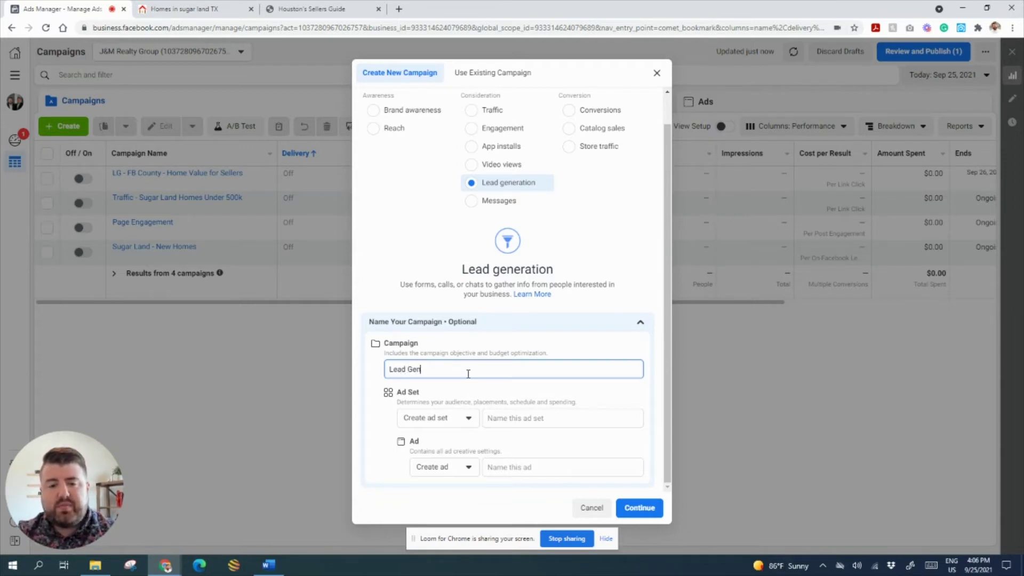
text( - Sugar)
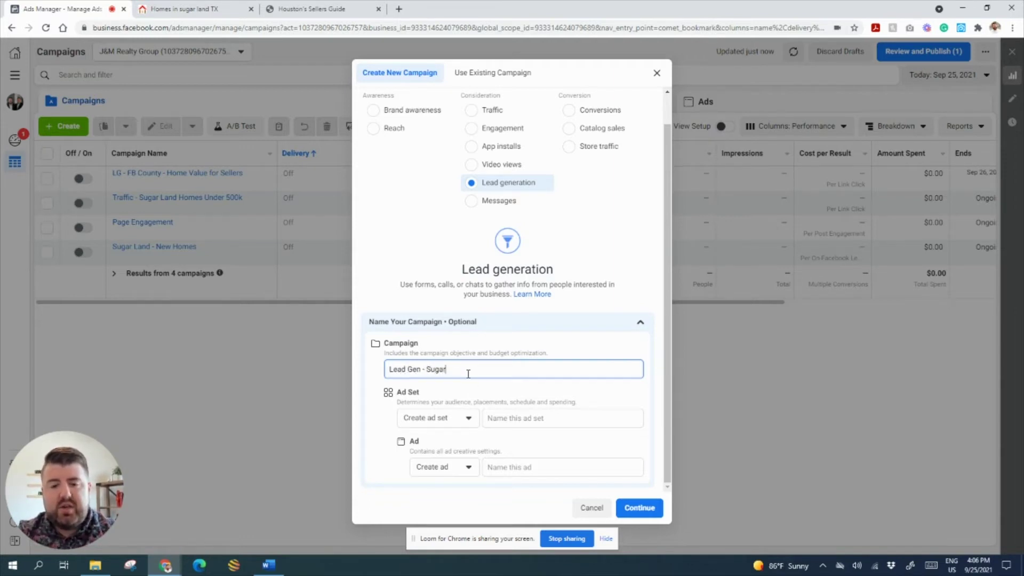
text( Land O)
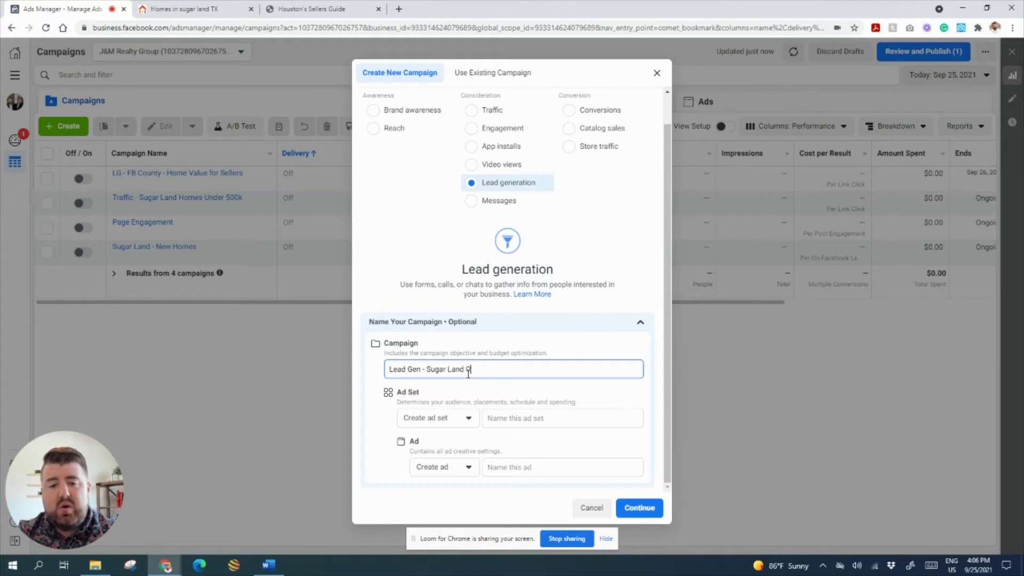
text(pen Houses)
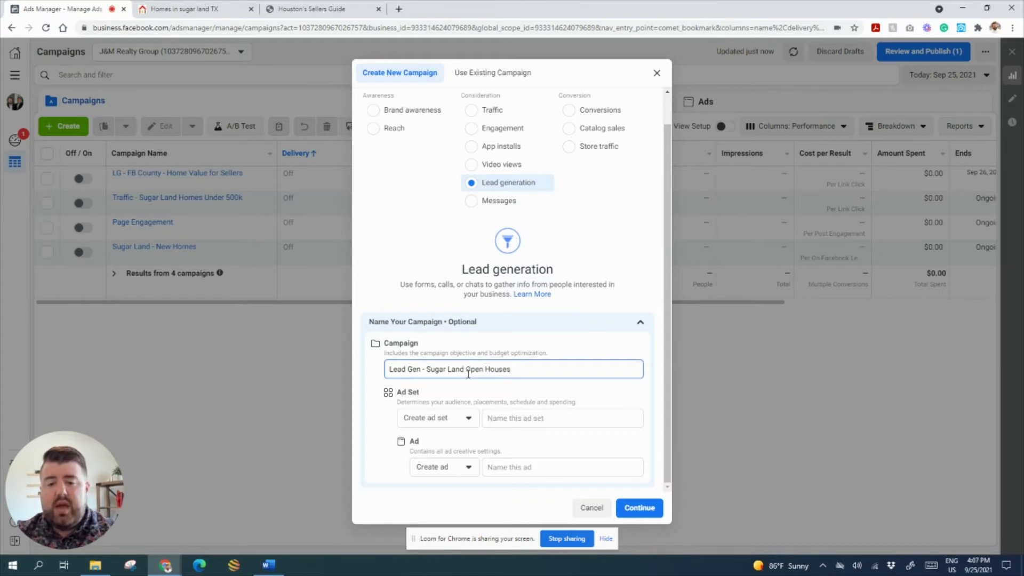
key(ctrl+a)
key(ctrl+c)
- Give the ad set and ad the same name and confirm the new campaign
click(535, 418)
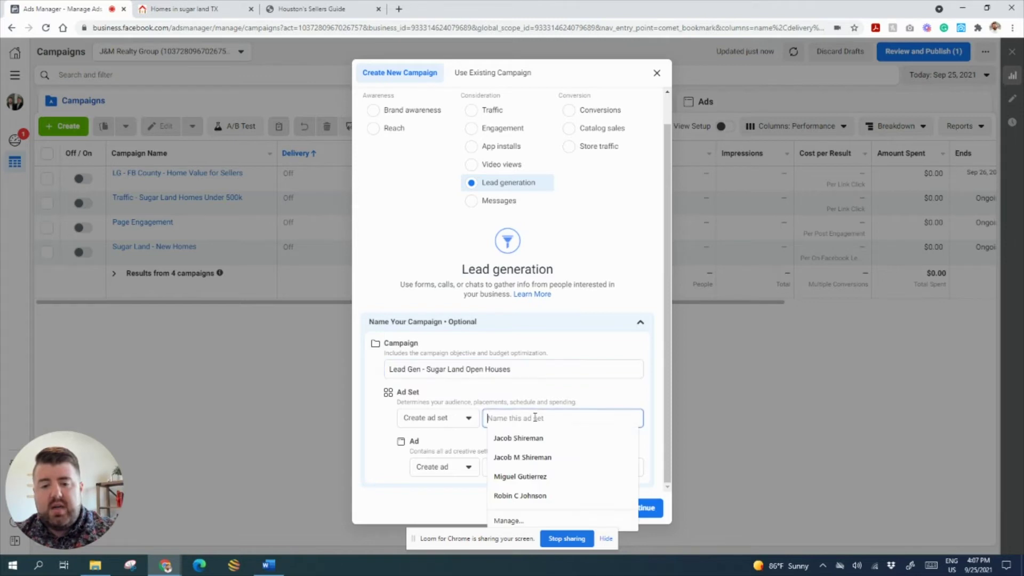
key(ctrl+v)
click(499, 466)
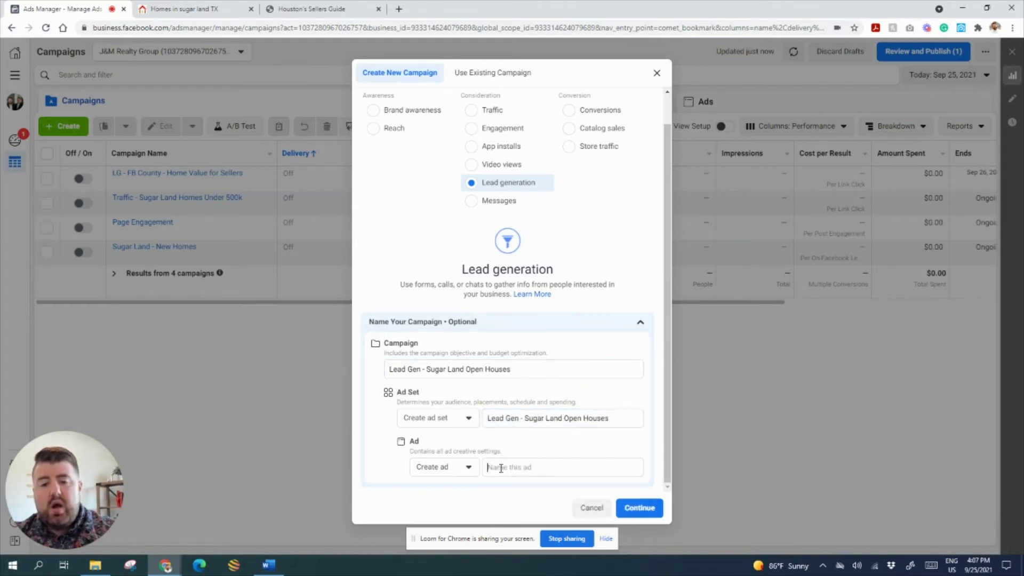
key(ctrl+v)
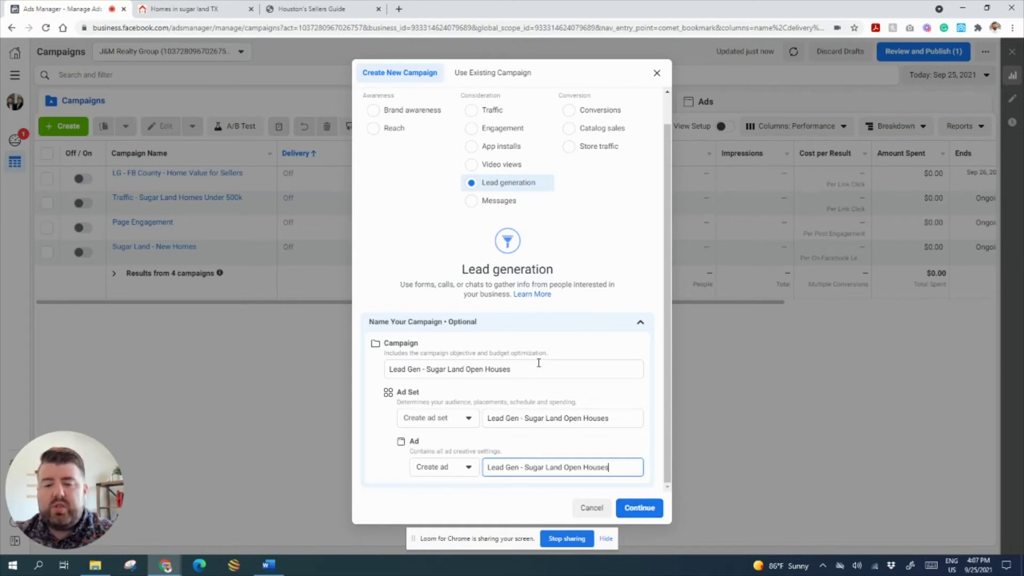
click(637, 513)
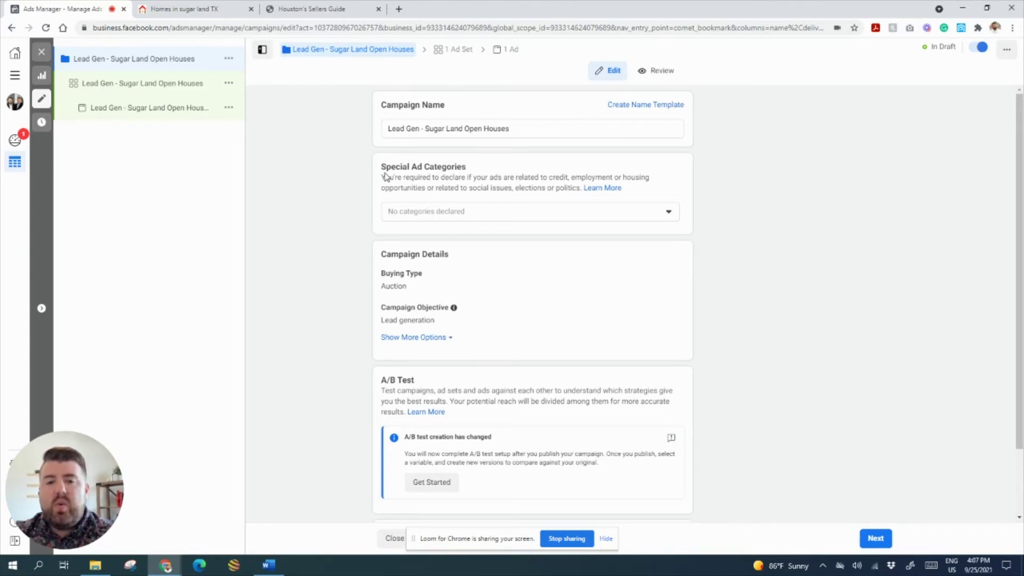
- Declare Housing as the special ad category, then proceed to the ad set settings
drag(479, 168, 380, 173)
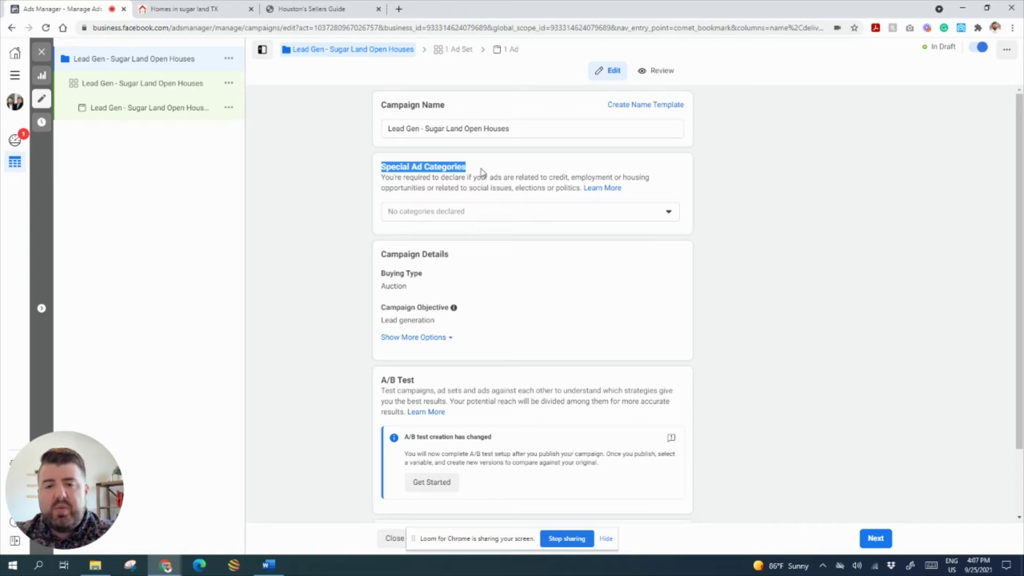
click(523, 218)
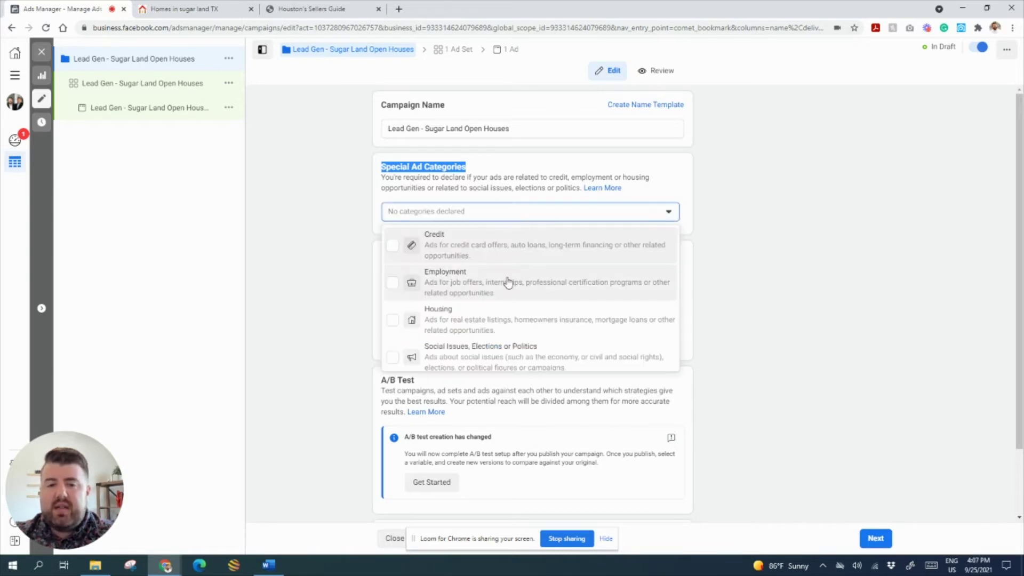
click(392, 324)
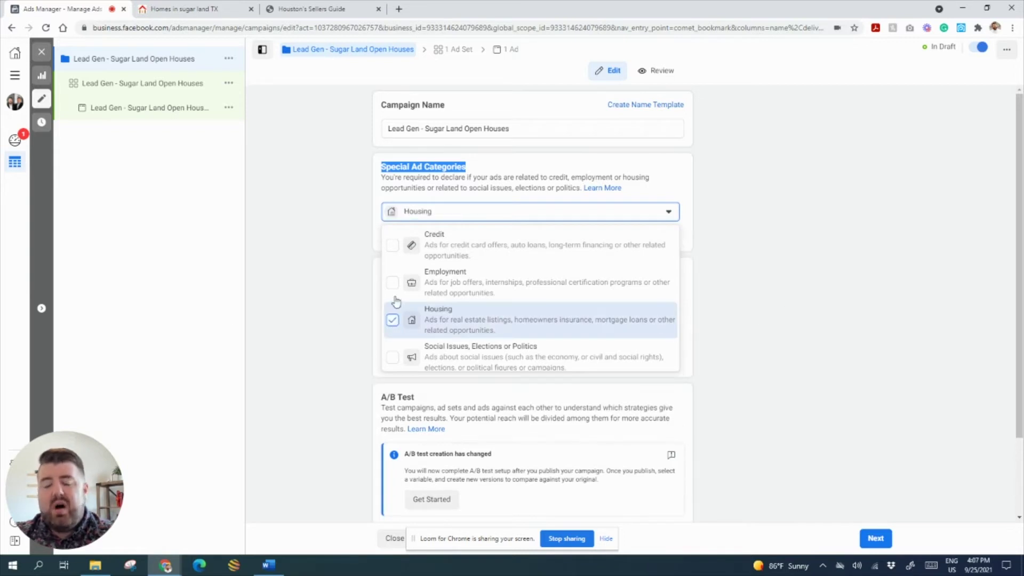
click(724, 273)
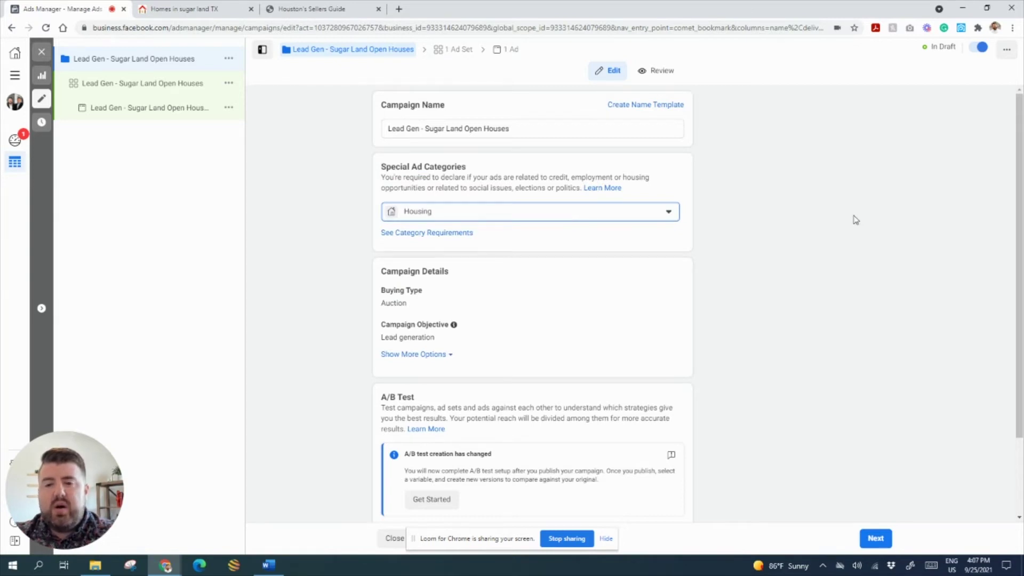
scroll(856, 220, down, 2)
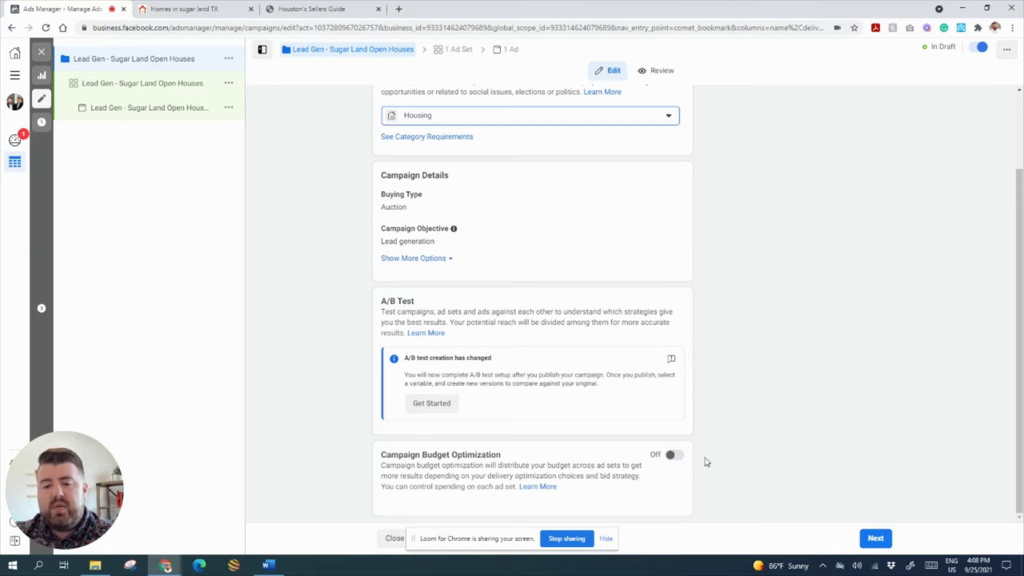
drag(478, 542, 185, 546)
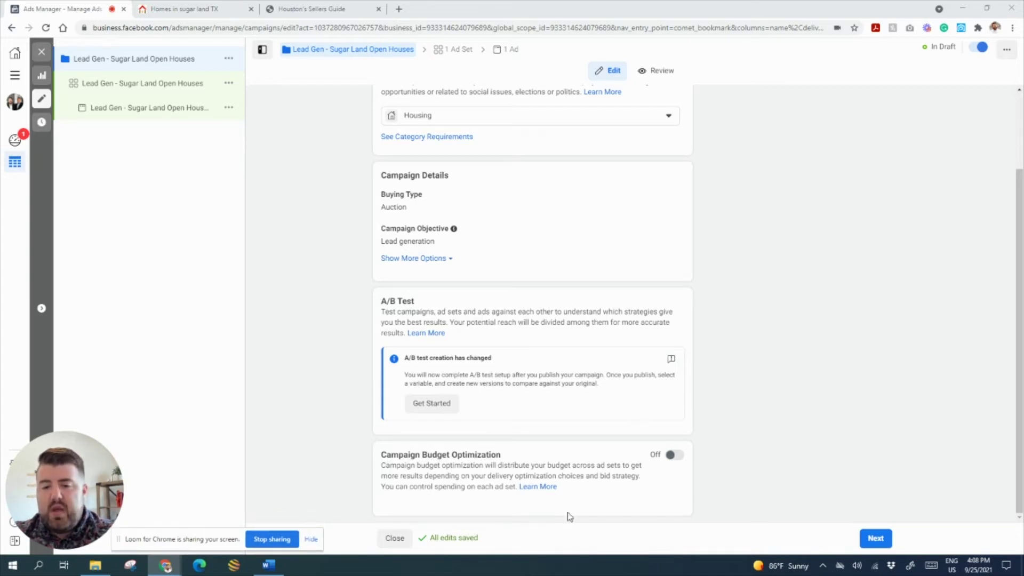
click(875, 538)
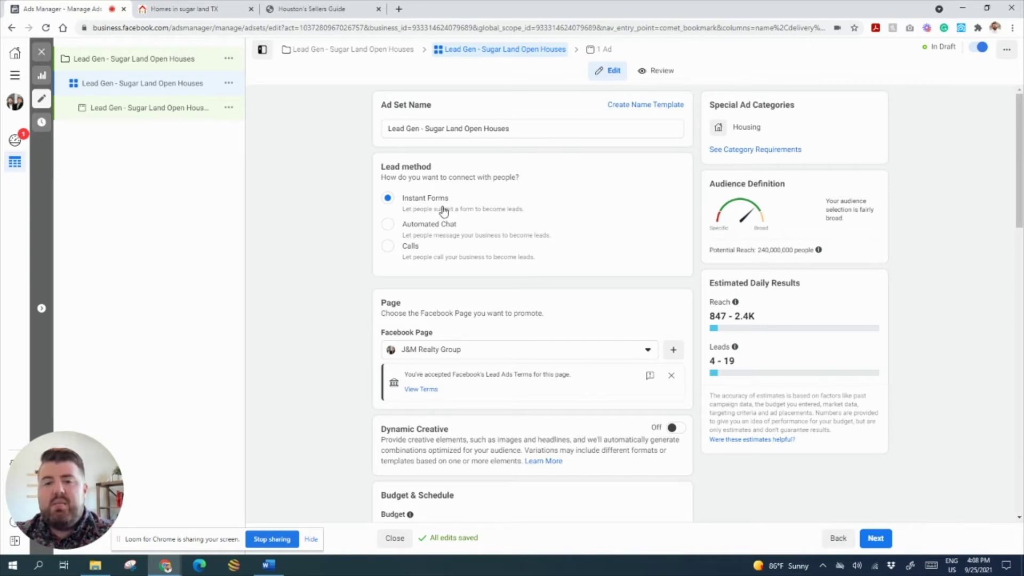
scroll(670, 235, down, 3)
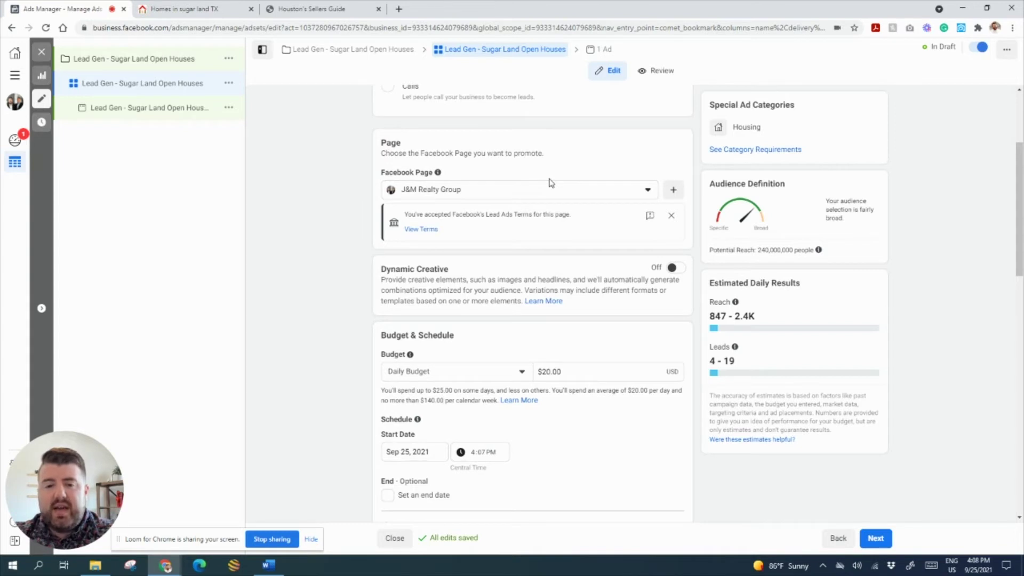
scroll(544, 208, down, 4)
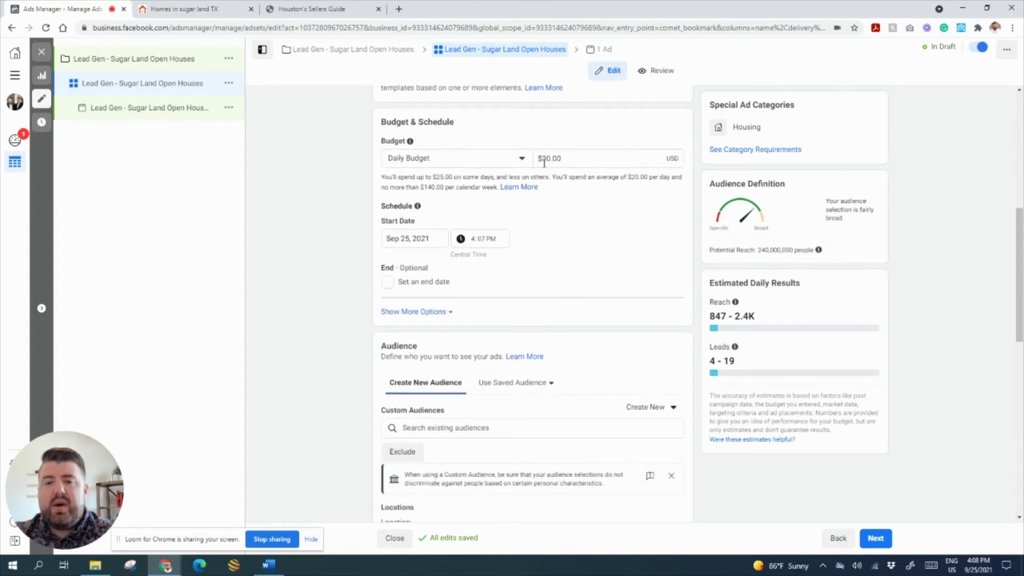
click(546, 159)
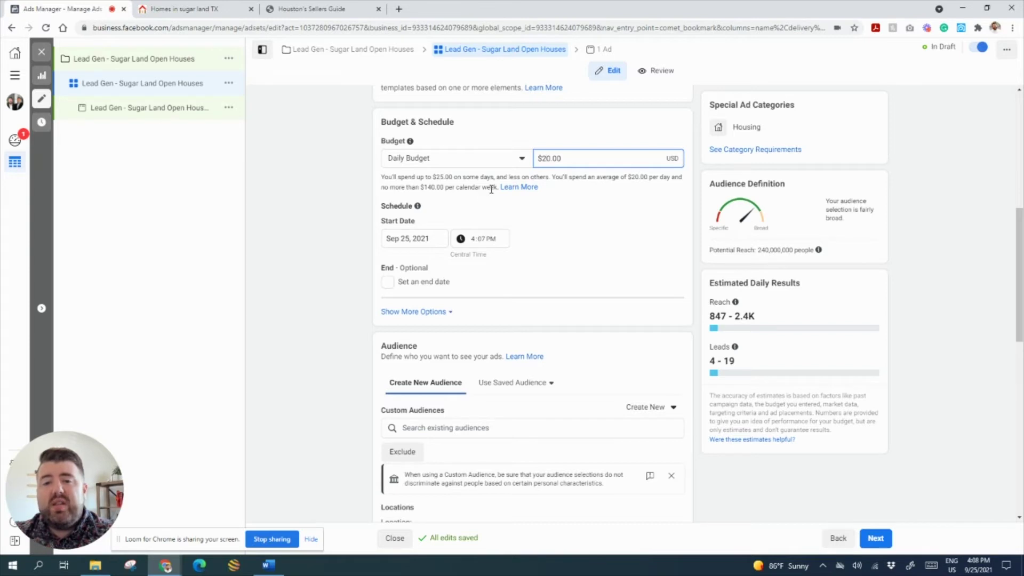
key(BackSpace)
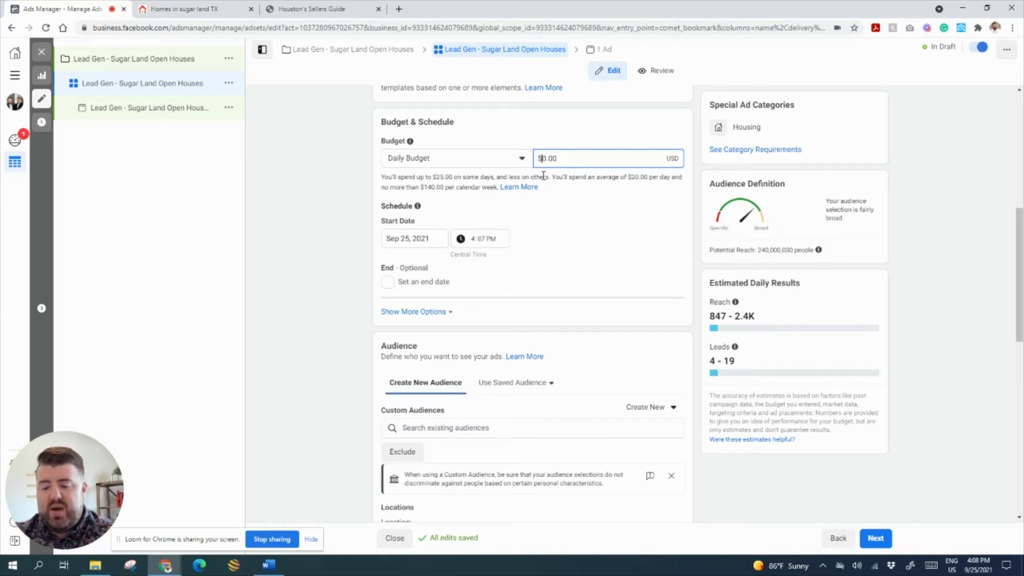
text(5)
click(540, 181)
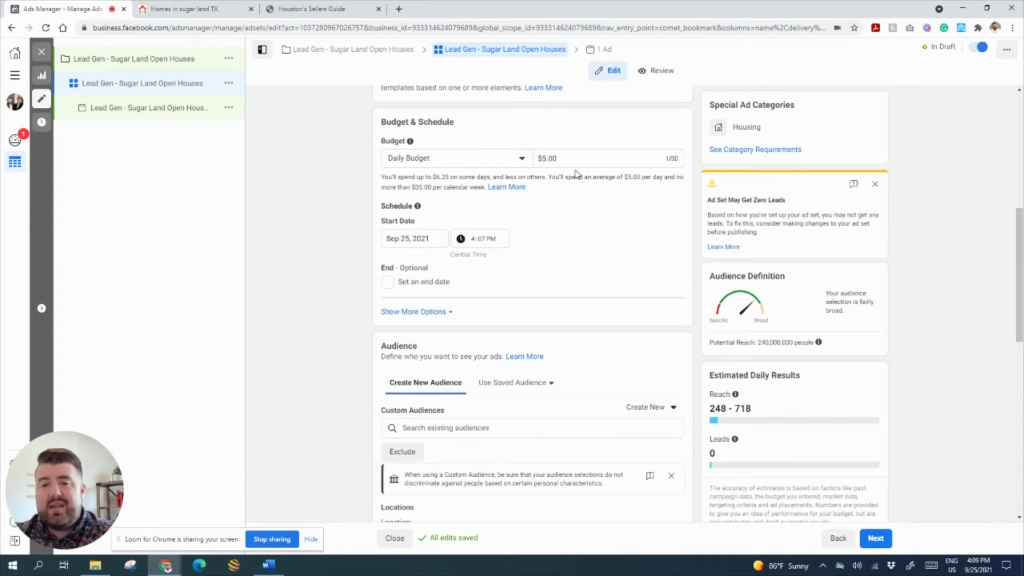
scroll(616, 196, down, 1)
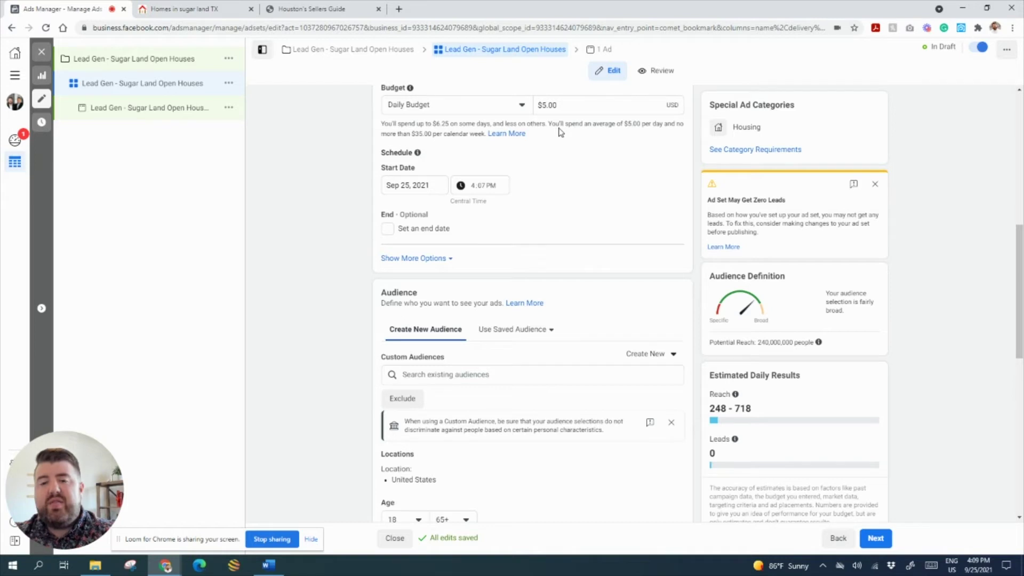
drag(562, 105, 533, 106)
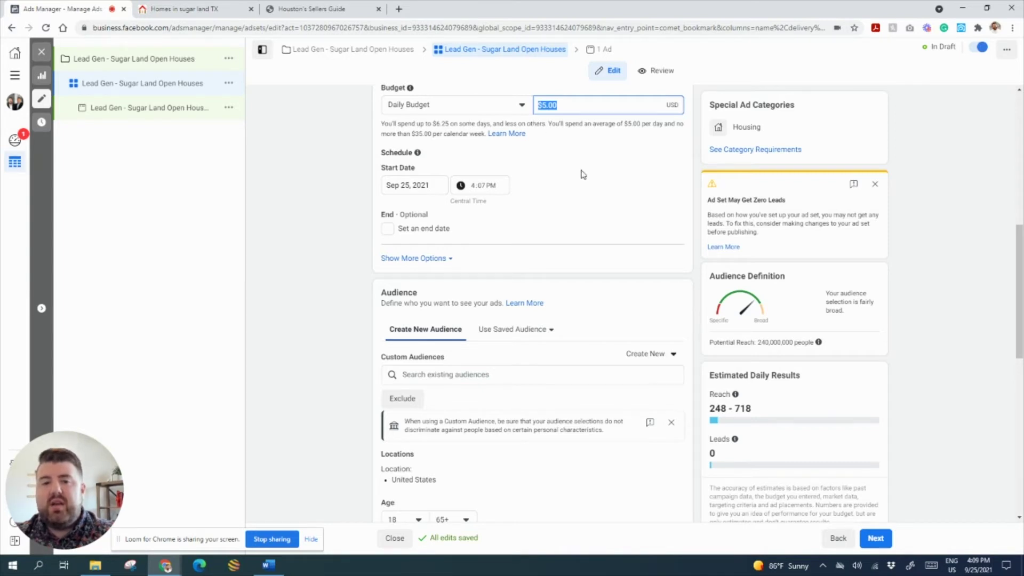
text(20)
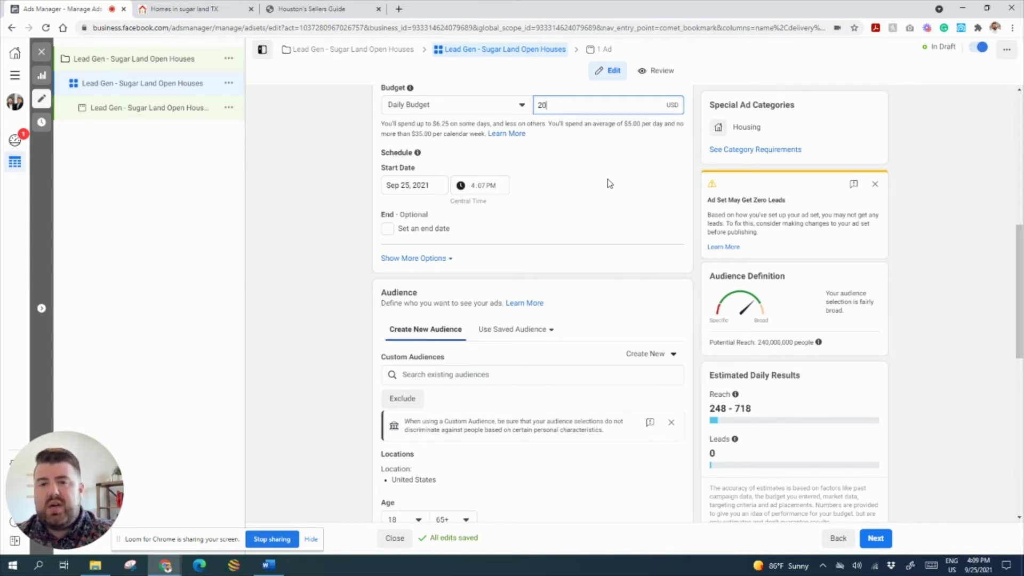
text(.0)
key(BackSpace)
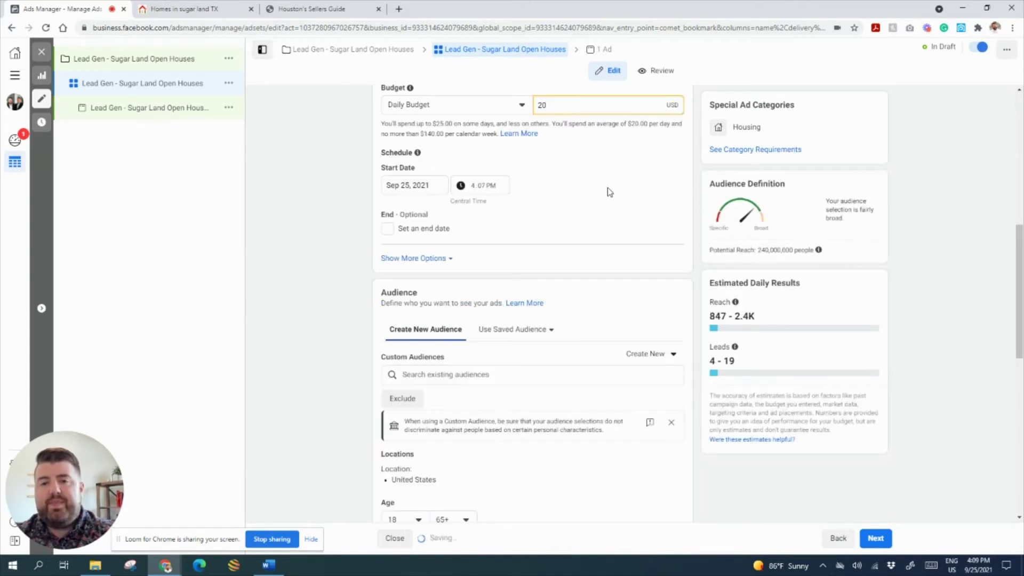
click(608, 186)
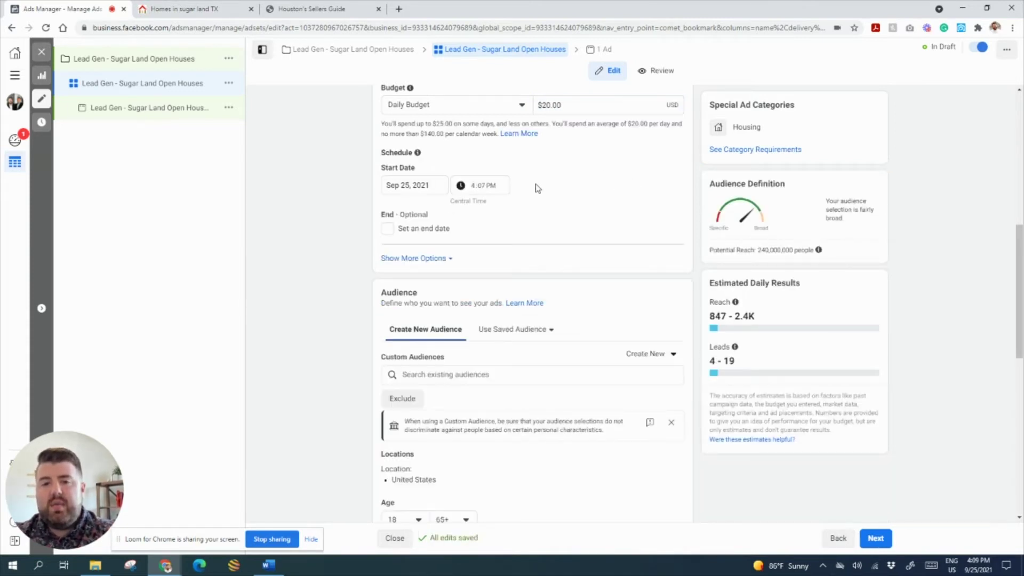
- Set the ad set start to Sep 26, 2021 at 6:00 AM
scroll(533, 202, down, 1)
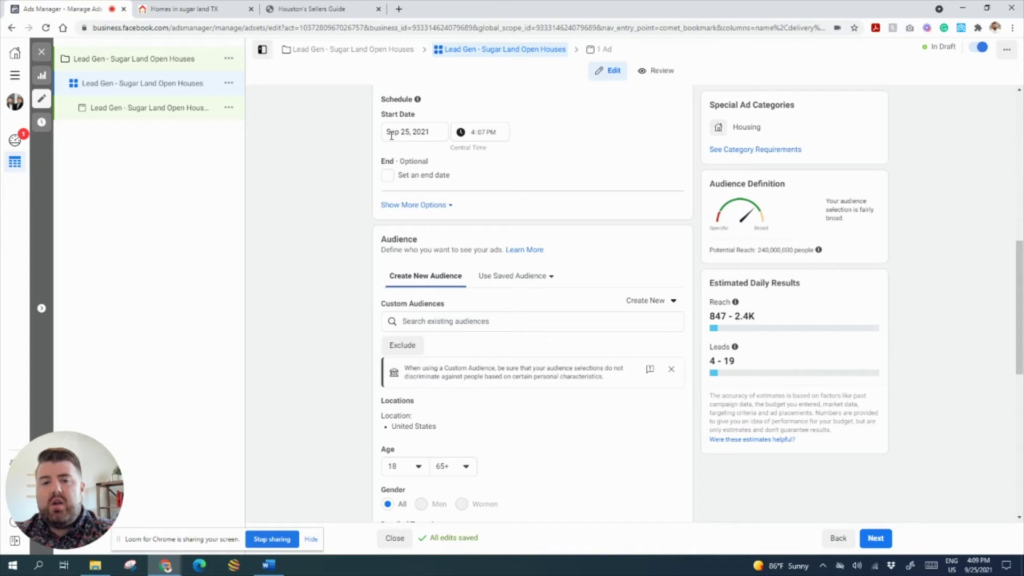
click(410, 134)
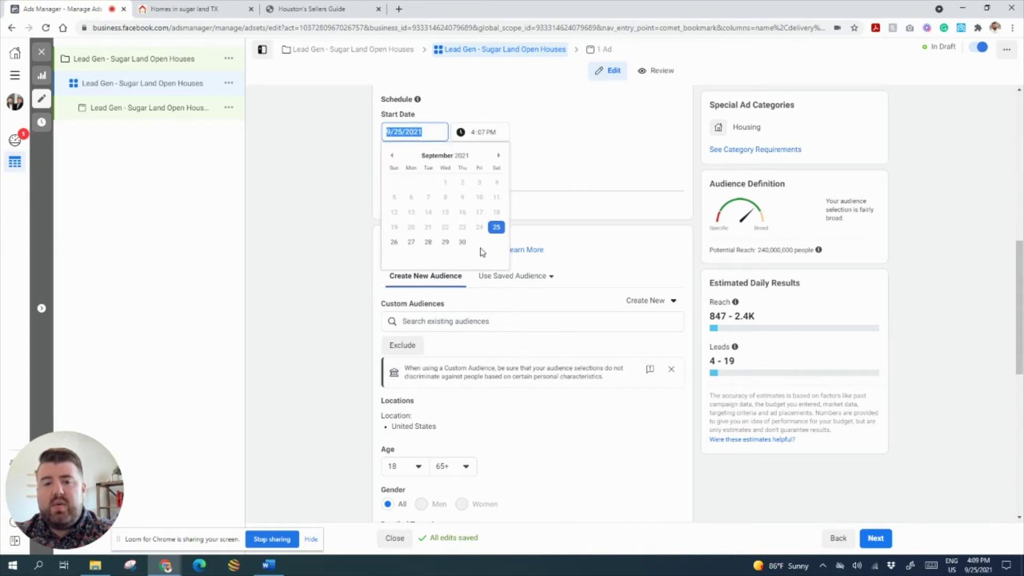
click(393, 246)
click(474, 132)
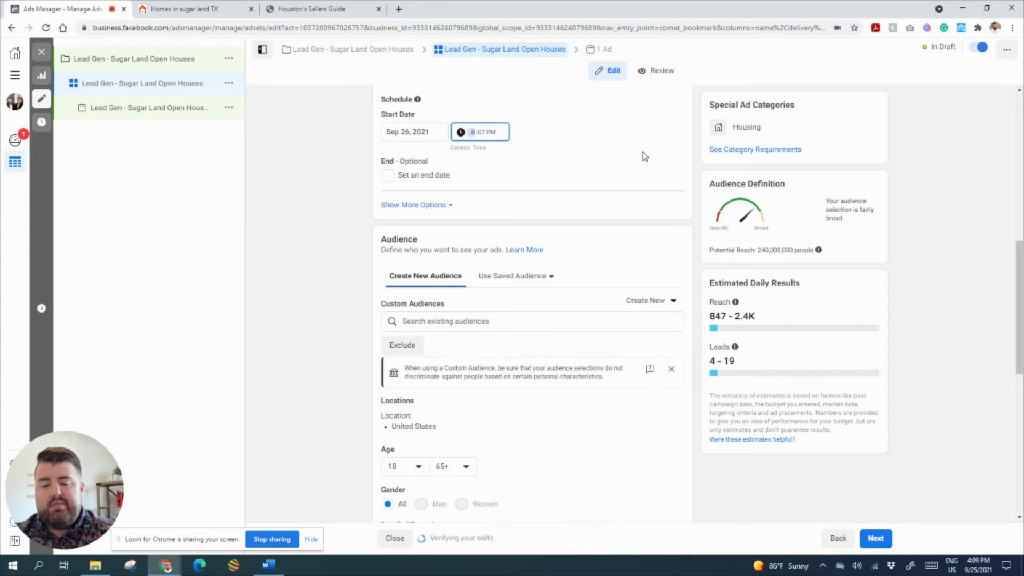
text(600a)
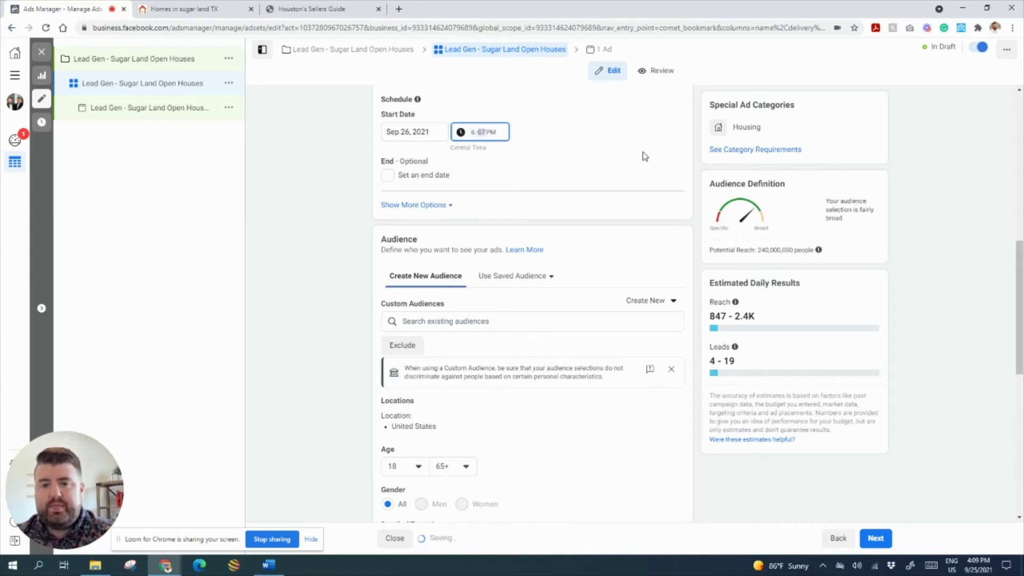
key(Tab)
- Add an end date of Oct 10, 2021 at 11:59 PM
key(space)
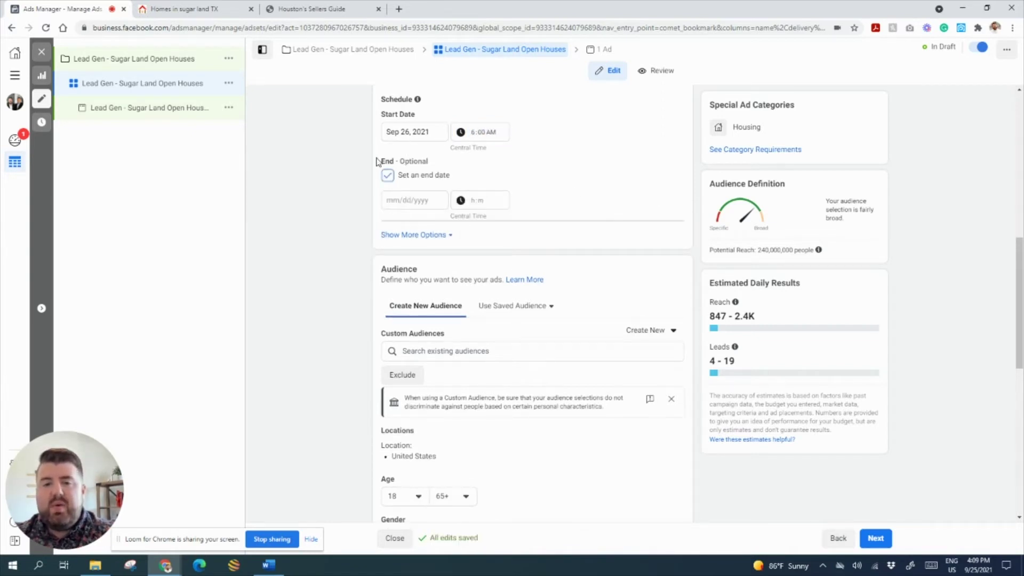
drag(377, 160, 454, 188)
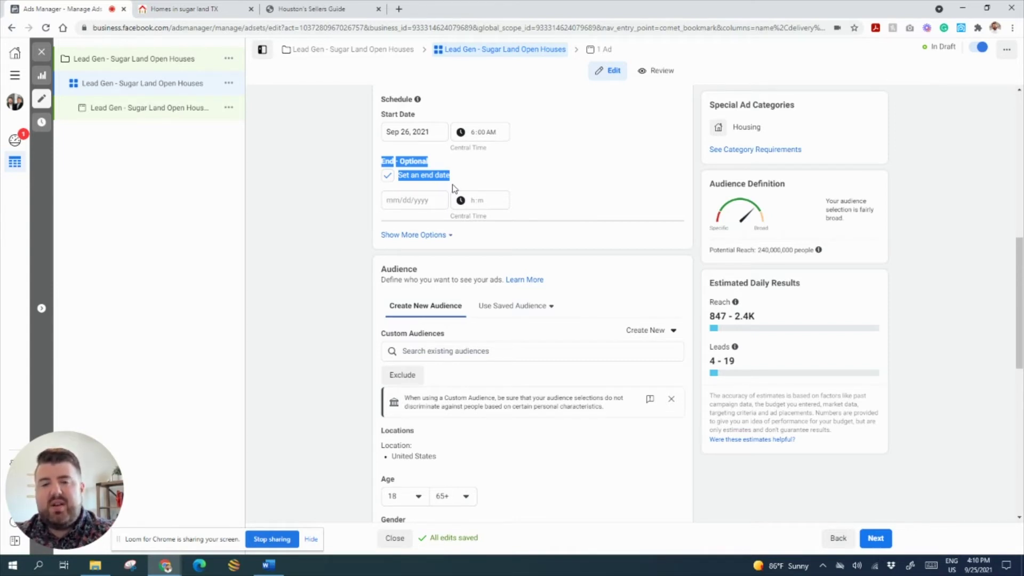
click(584, 163)
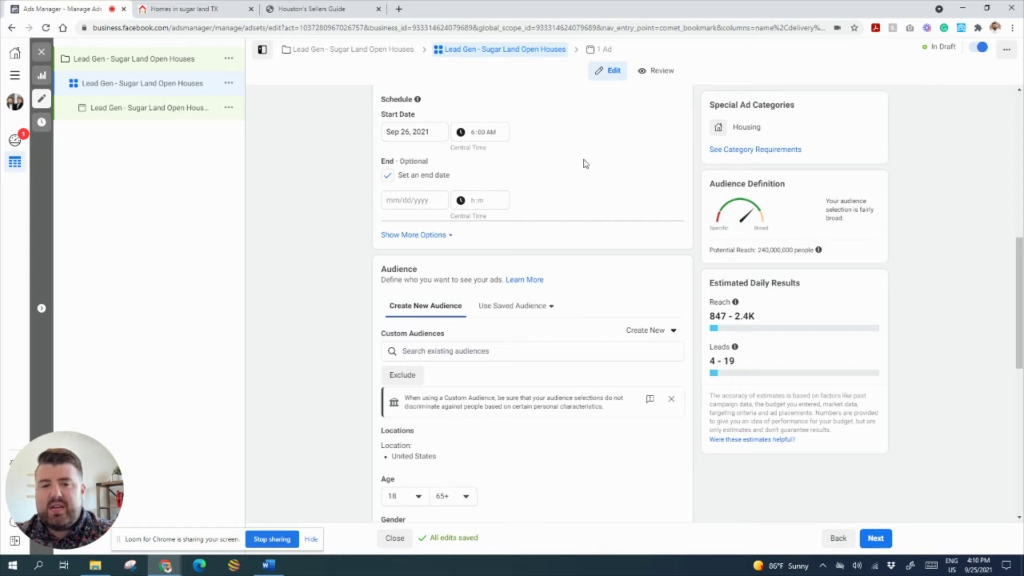
click(411, 199)
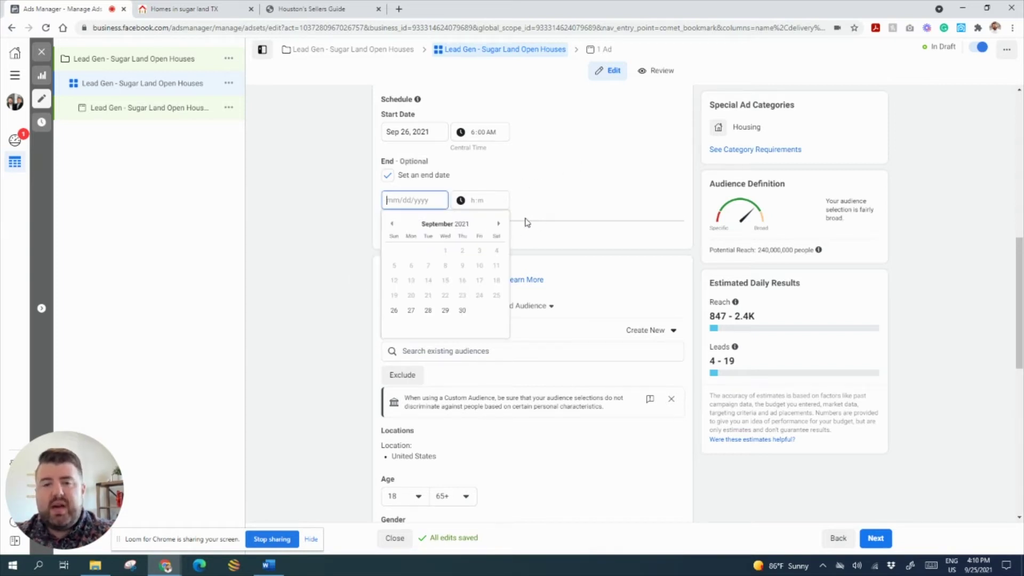
click(498, 227)
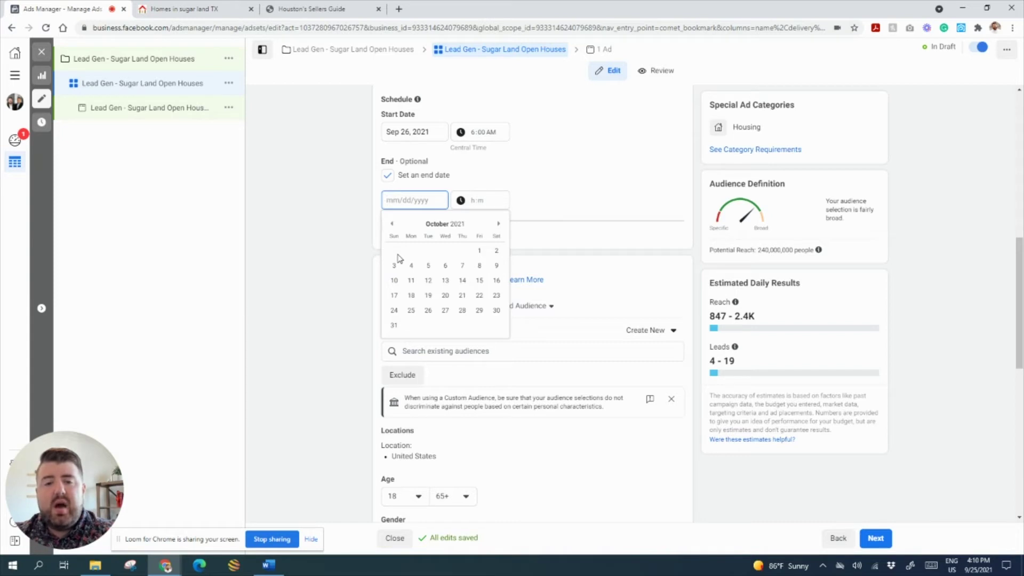
click(393, 280)
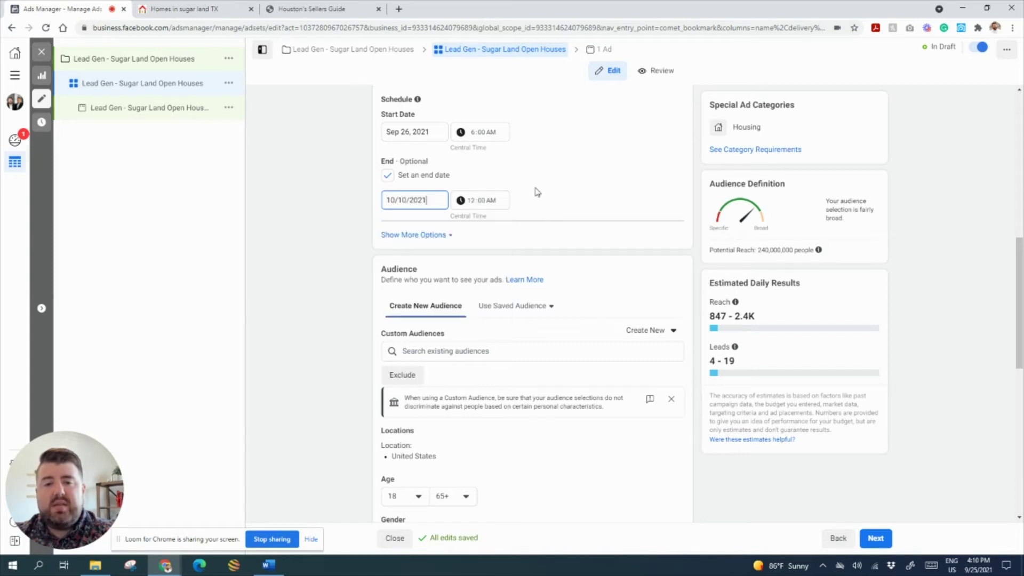
click(472, 203)
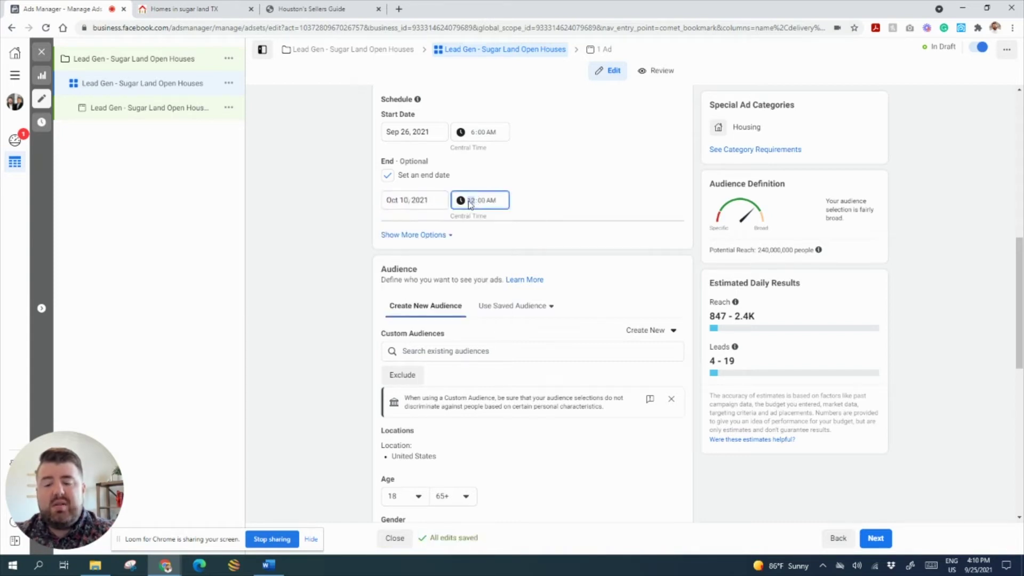
text(1)
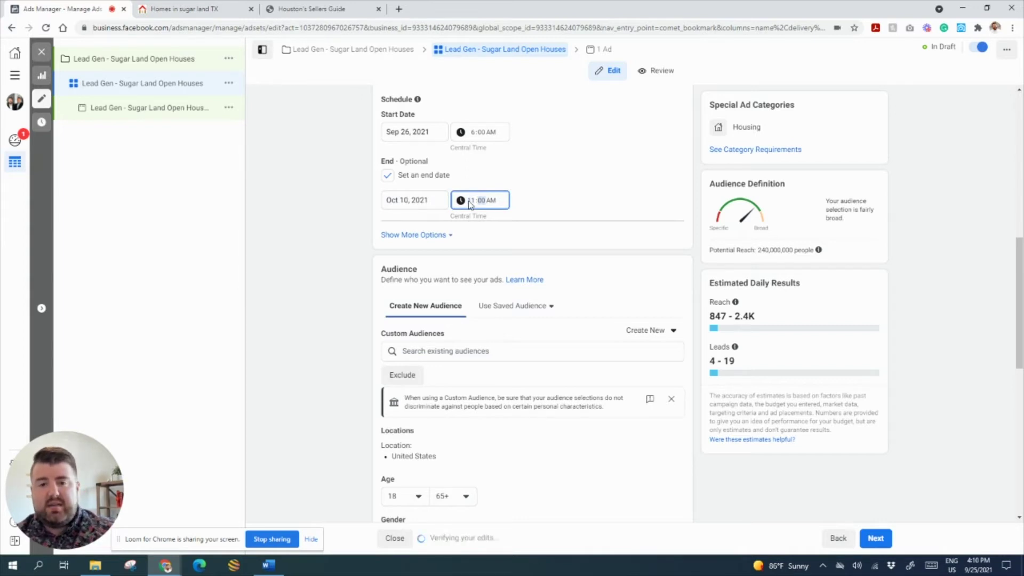
key(Tab)
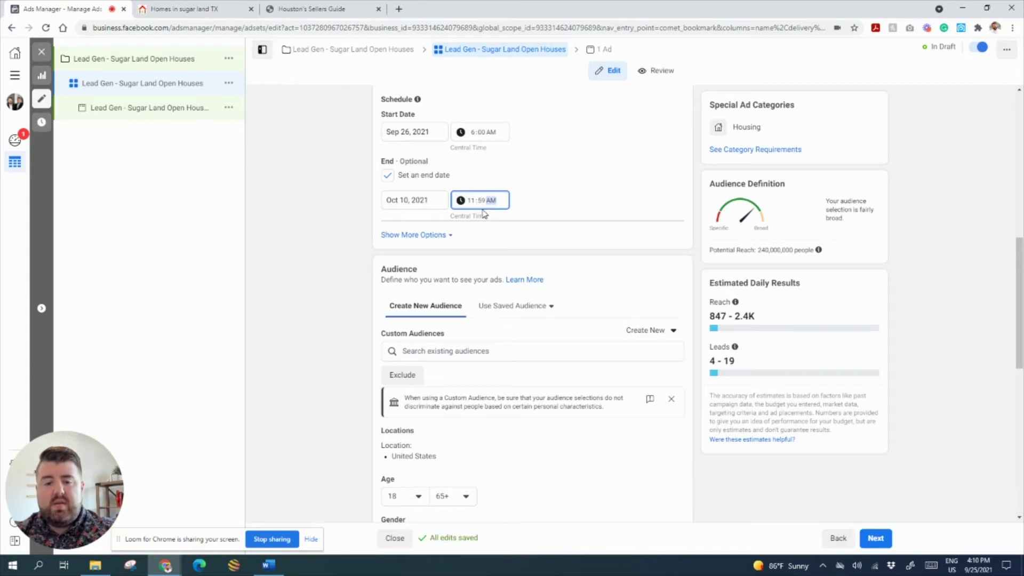
click(618, 190)
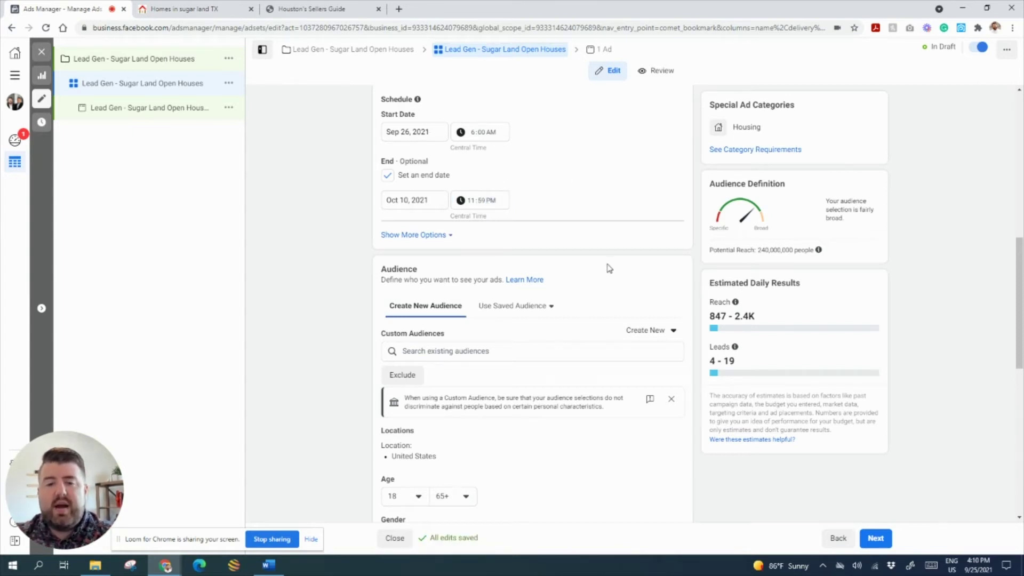
scroll(637, 316, down, 2)
- Replace United States with Sugar Land, Texas as the location, with a 15-mile radius
scroll(480, 273, down, 2)
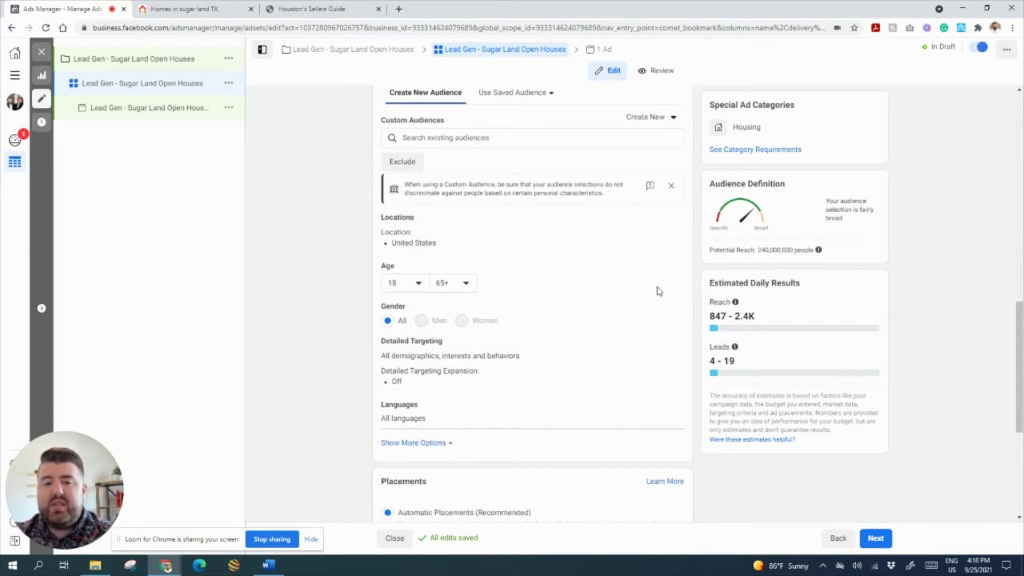
click(661, 223)
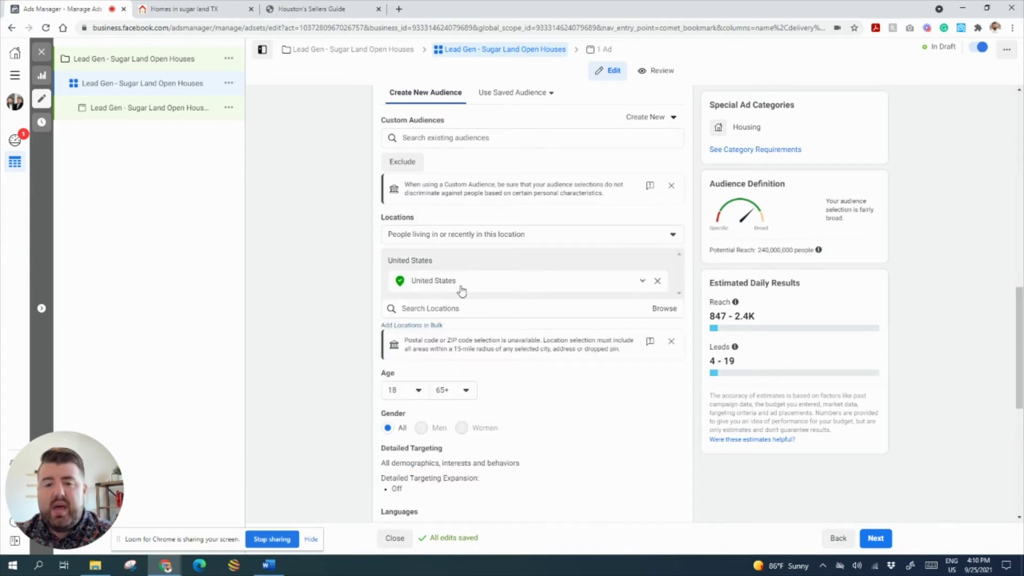
click(657, 281)
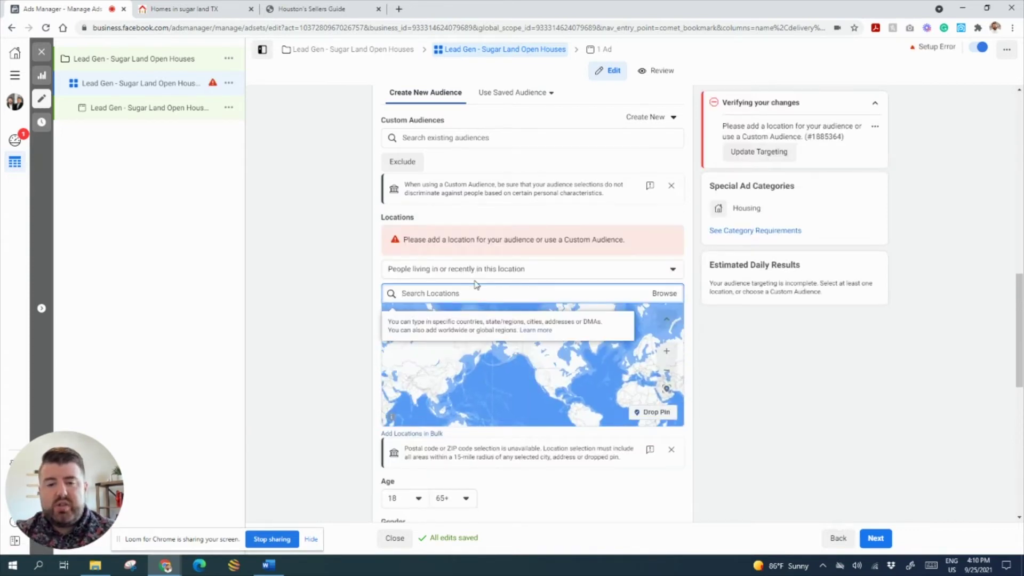
text(Sugar Land)
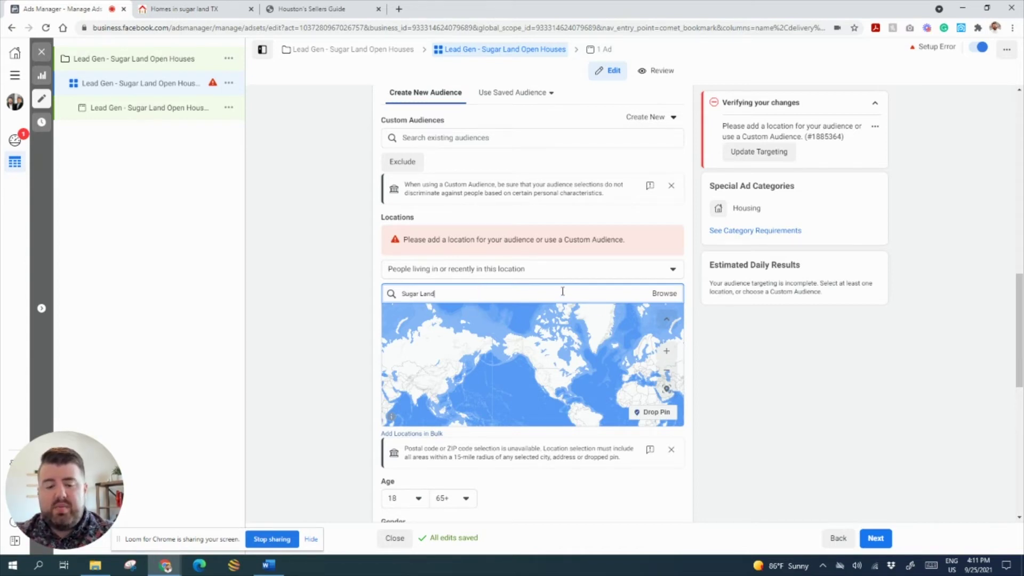
text(,)
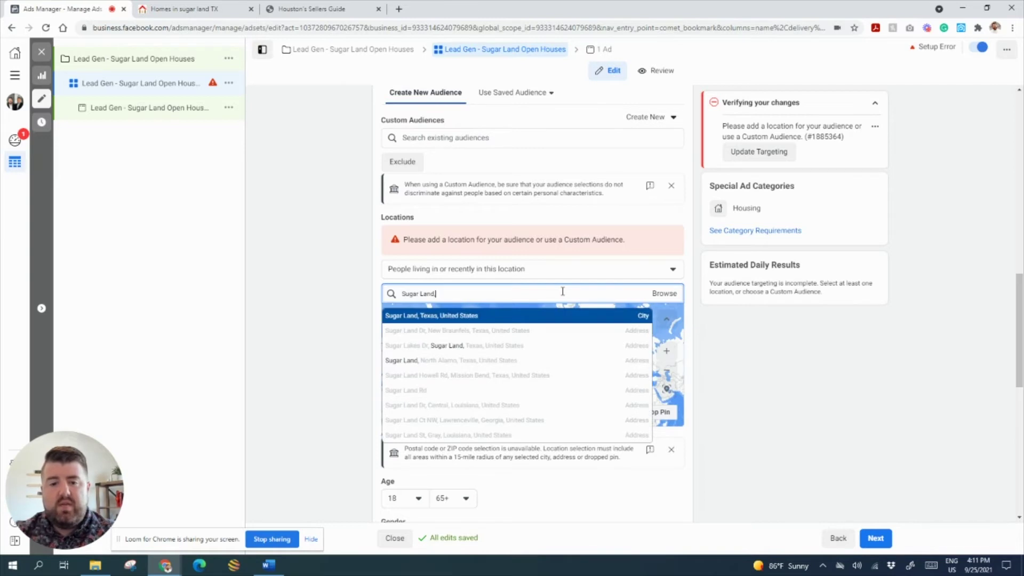
click(499, 317)
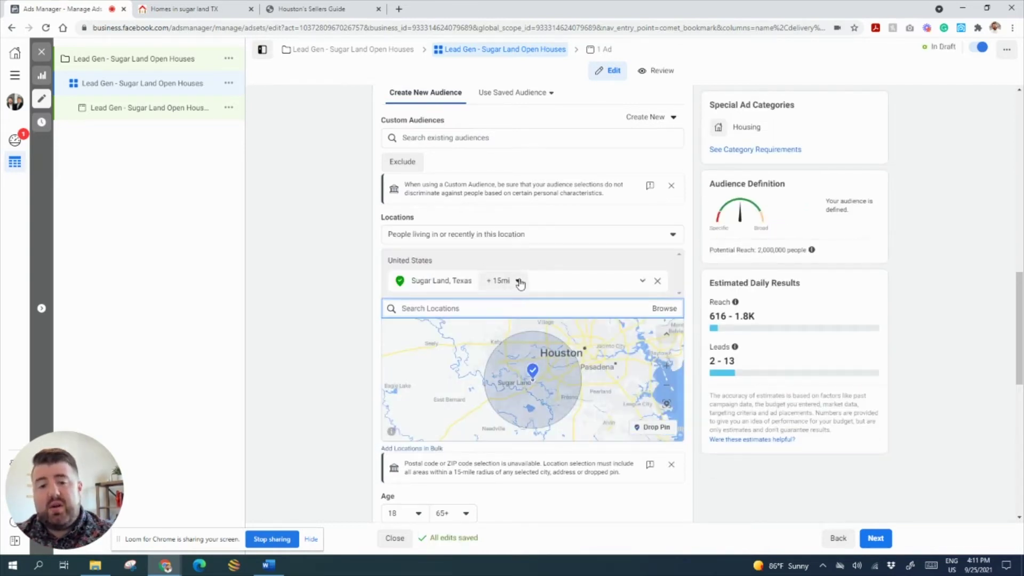
click(518, 281)
drag(506, 330, 519, 330)
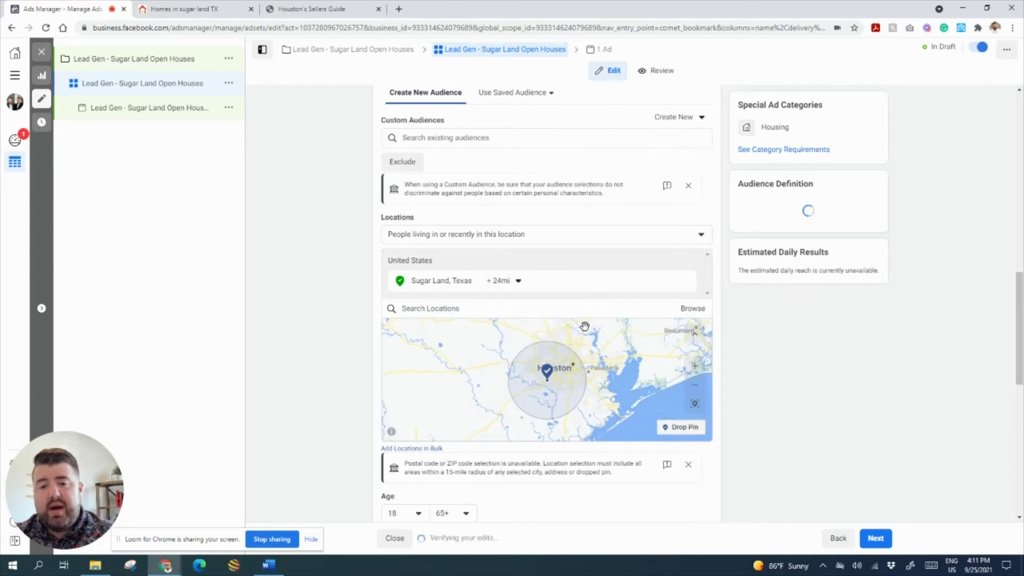
click(493, 281)
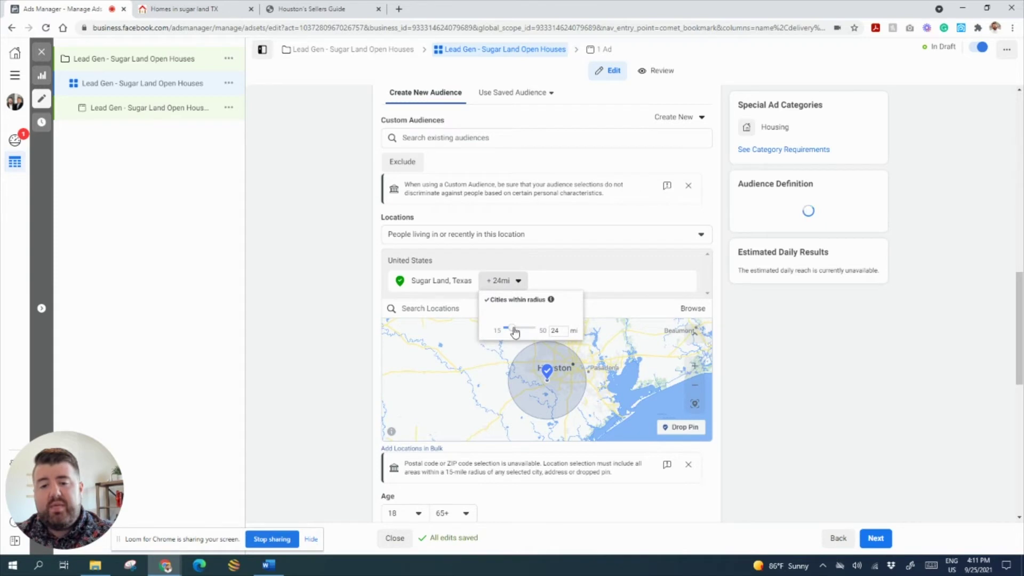
drag(514, 331, 495, 329)
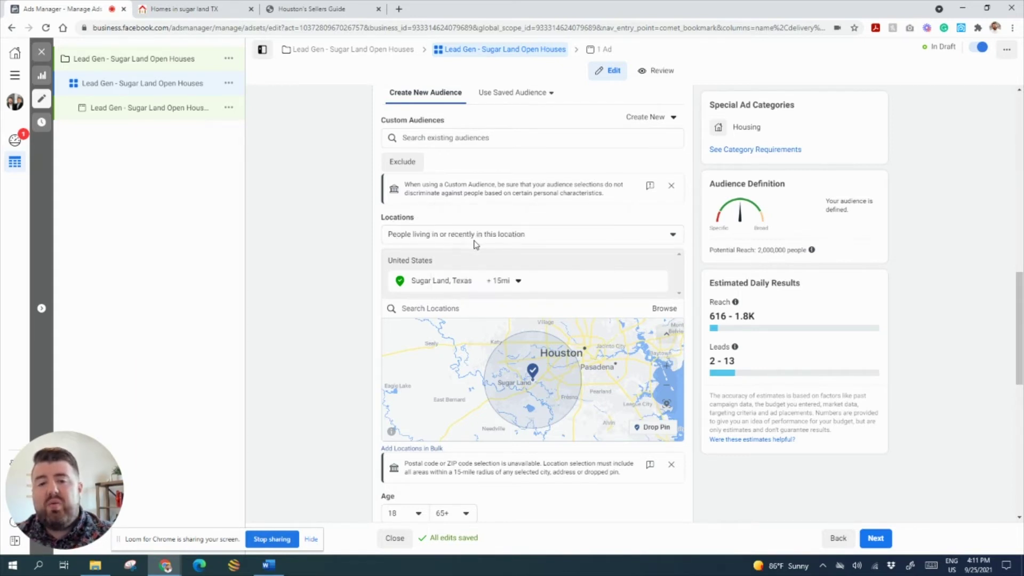
- Limit the audience to people living in this location
click(487, 239)
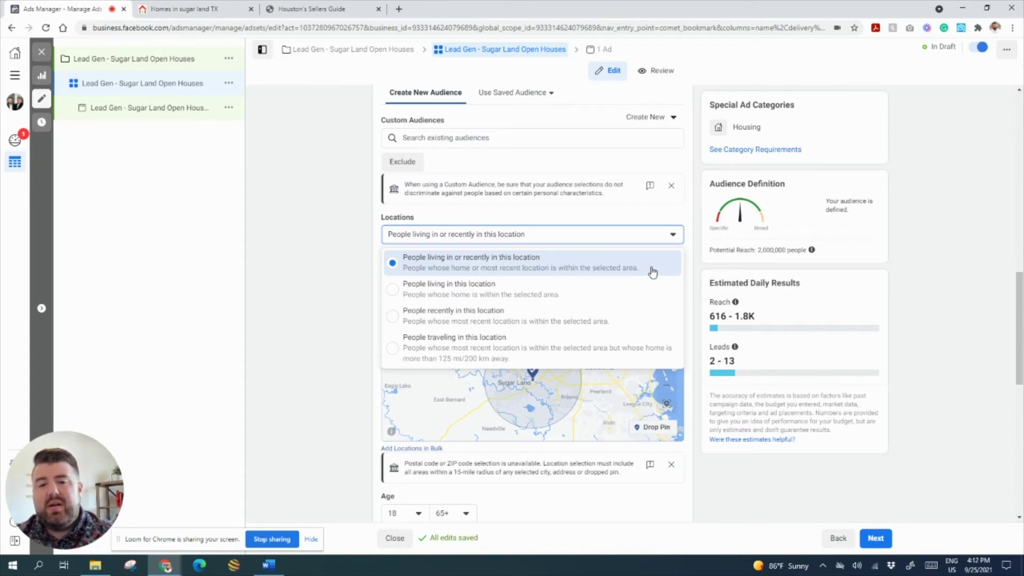
click(509, 291)
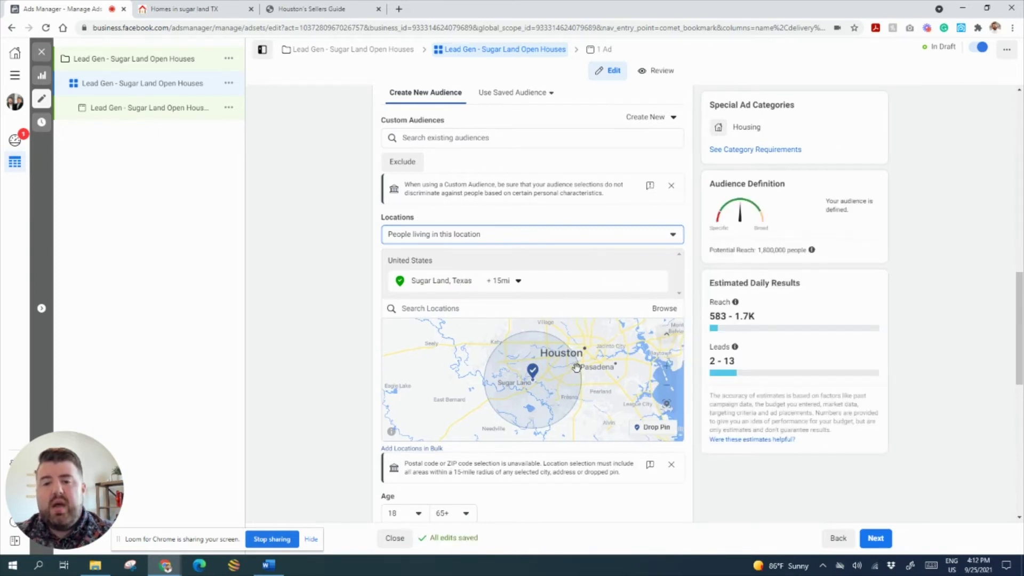
scroll(656, 347, down, 3)
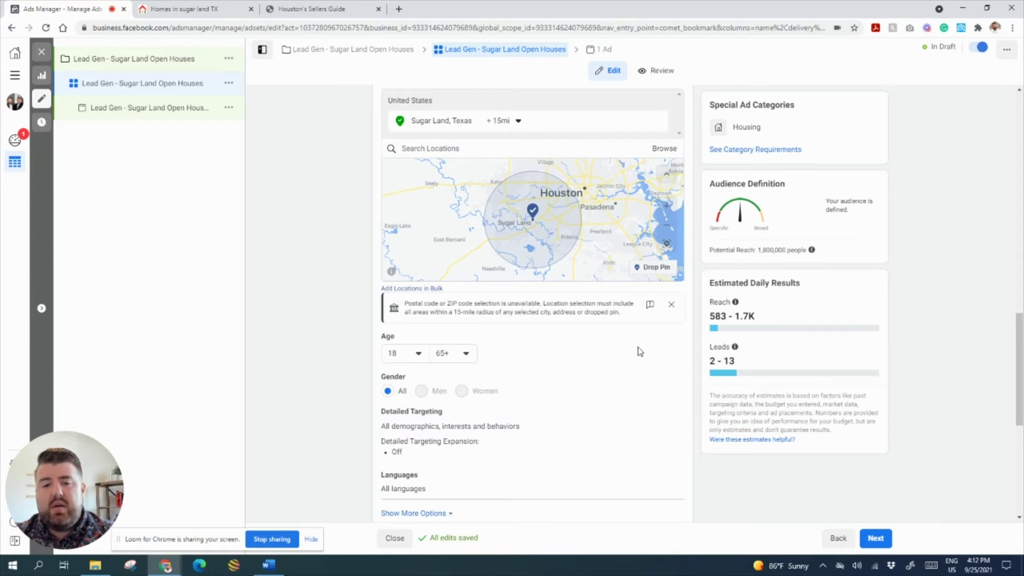
- Leave placements and optimization on their defaults and continue to the ad level
scroll(640, 351, down, 2)
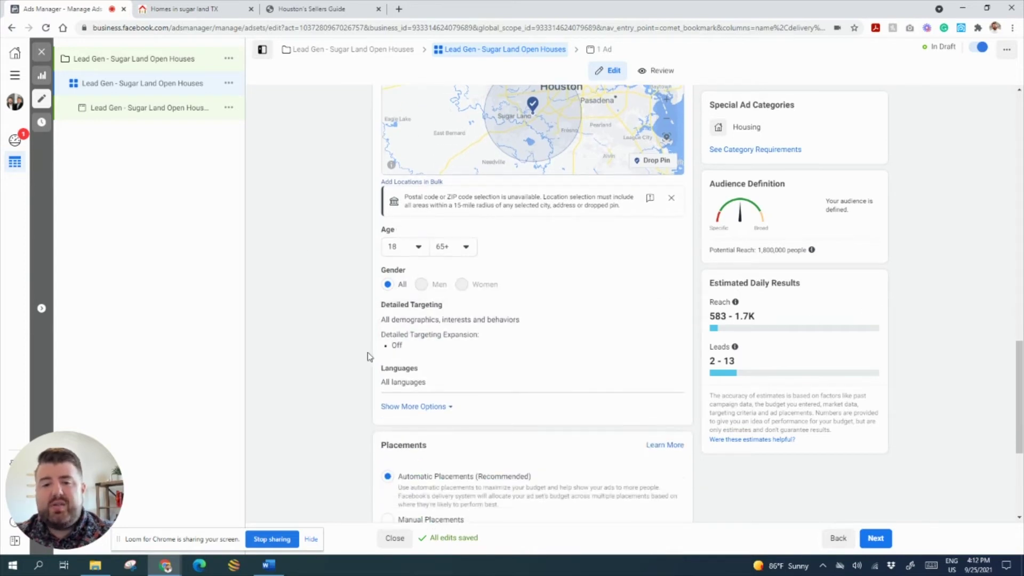
scroll(563, 261, down, 4)
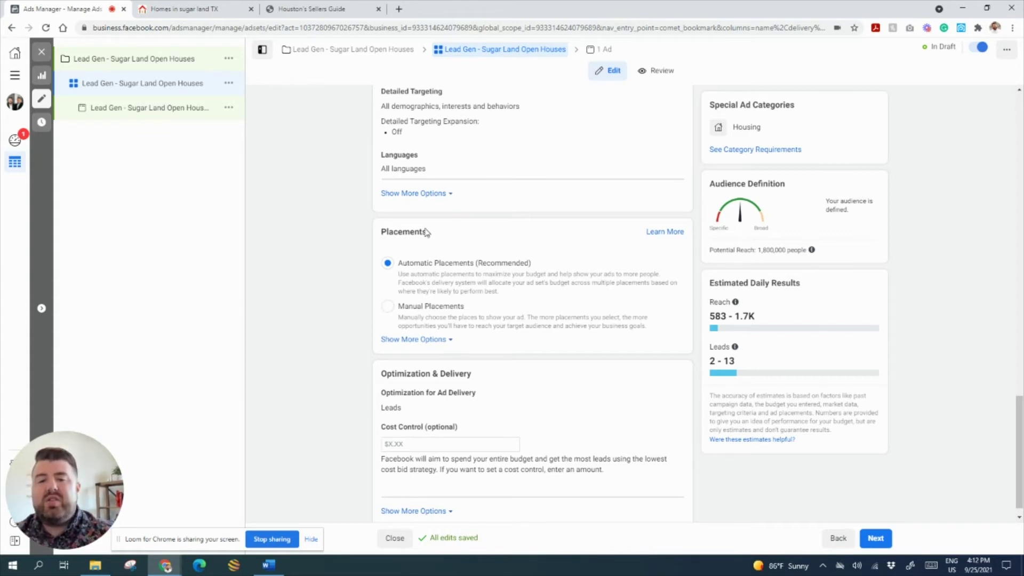
scroll(659, 357, down, 1)
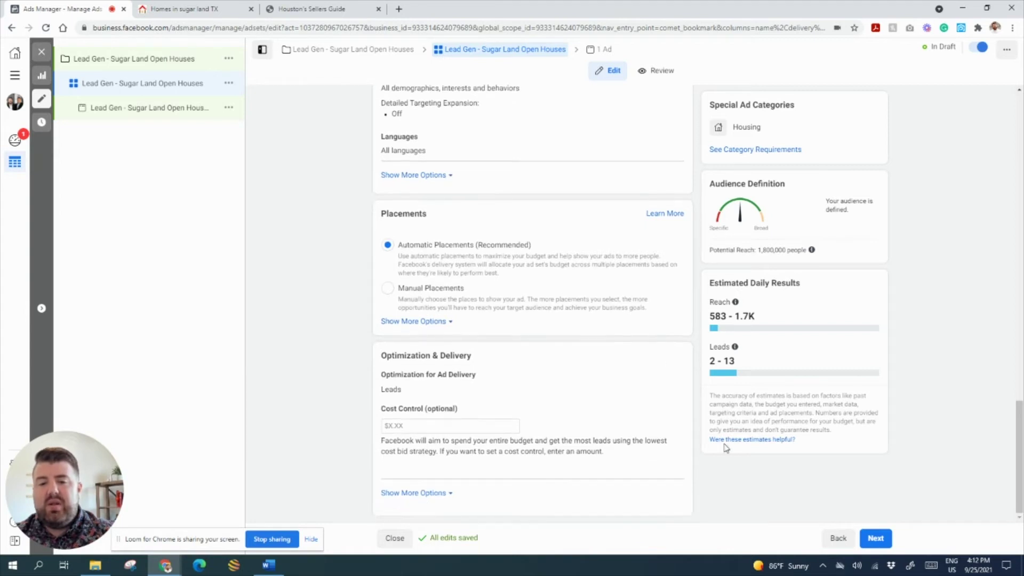
click(876, 538)
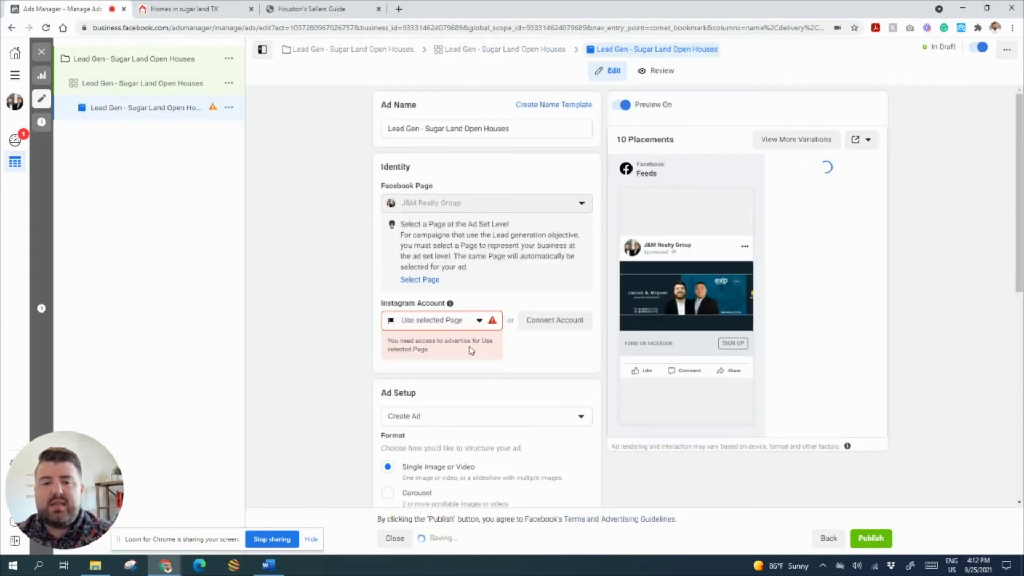
- Select the business's Instagram account for the ad
click(414, 322)
click(416, 367)
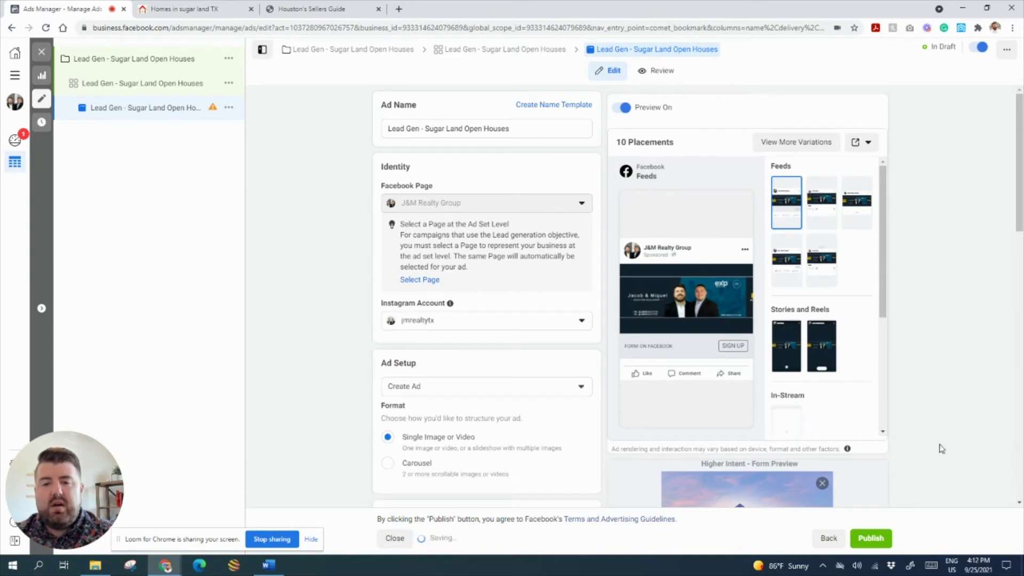
scroll(894, 331, down, 4)
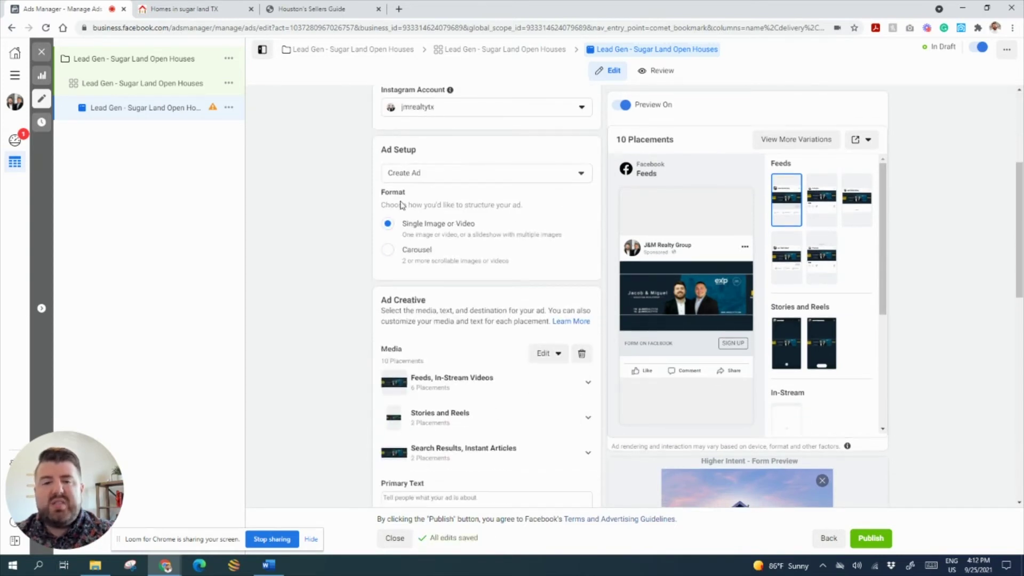
- Replace the old banner with the house-at-dusk photo for all placements
click(582, 354)
click(423, 367)
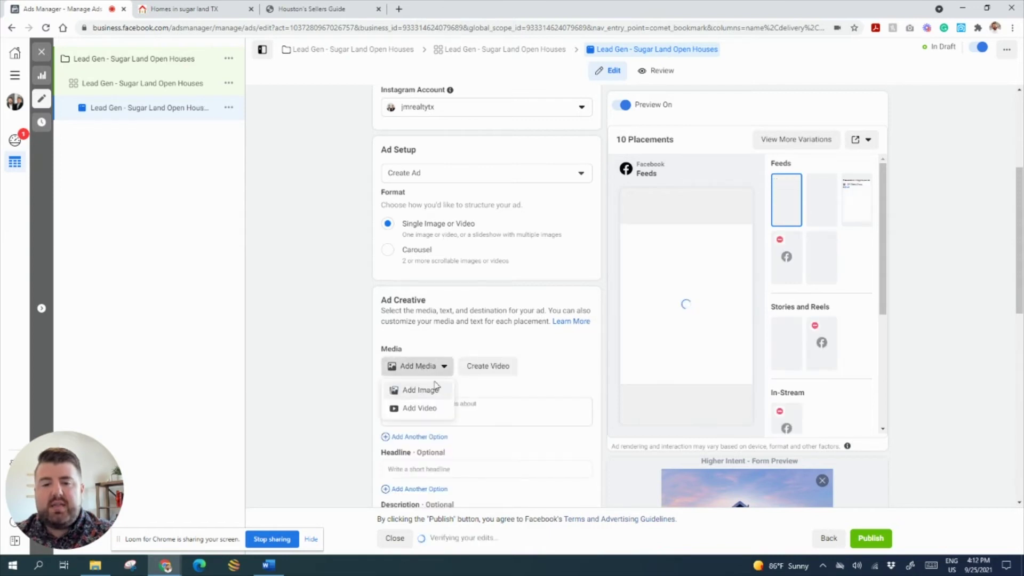
click(429, 390)
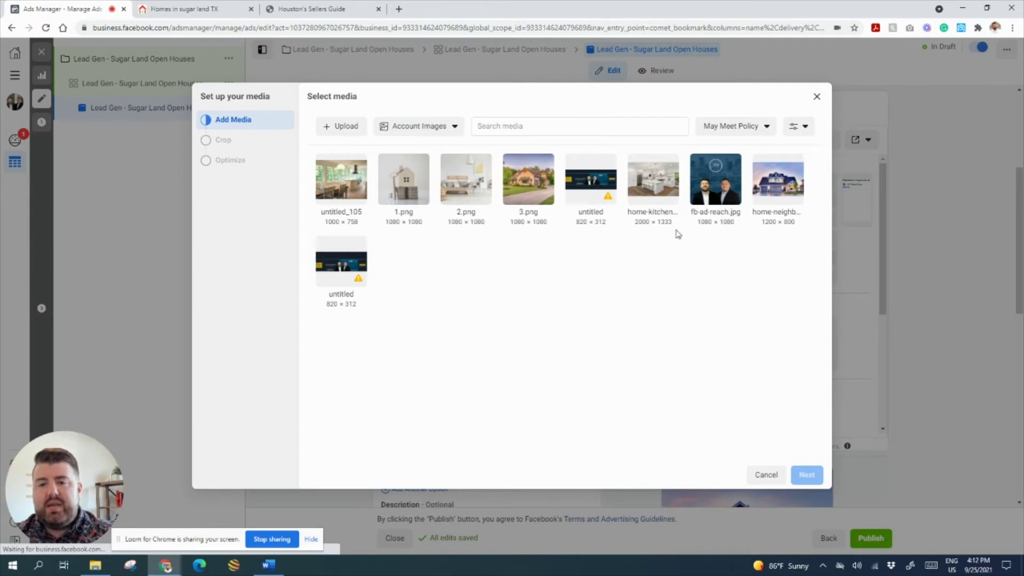
click(766, 178)
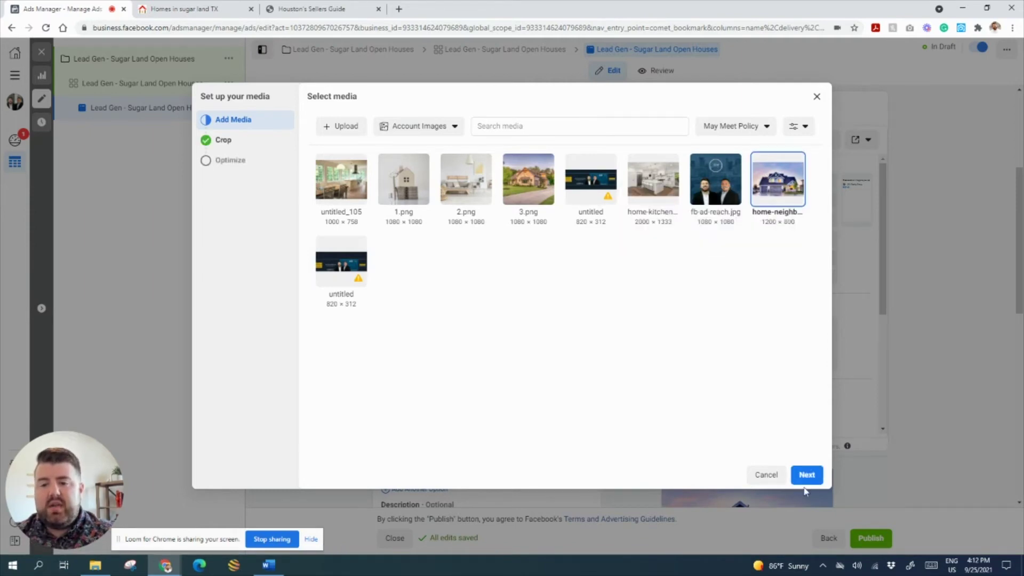
click(806, 475)
click(806, 475)
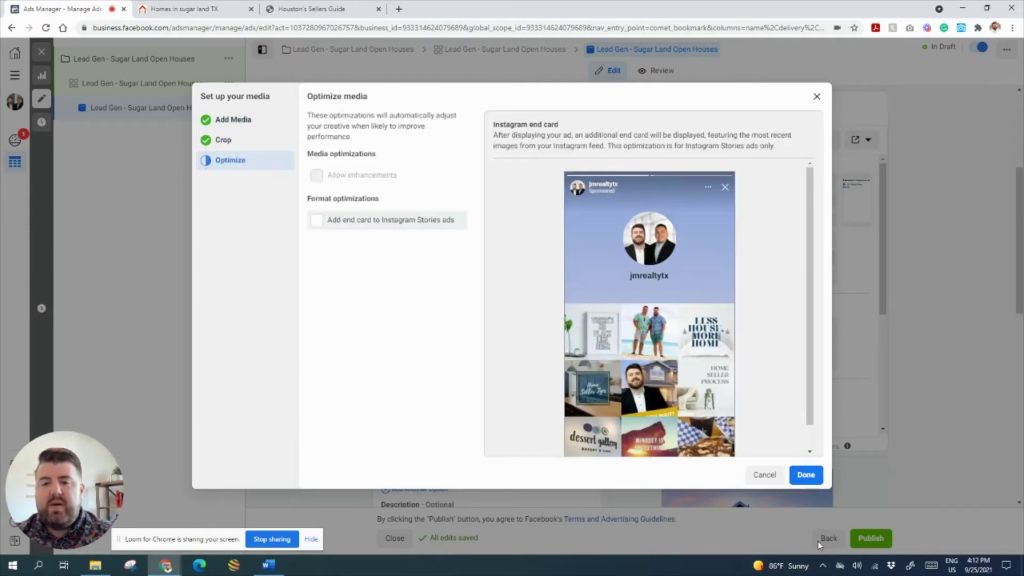
click(807, 475)
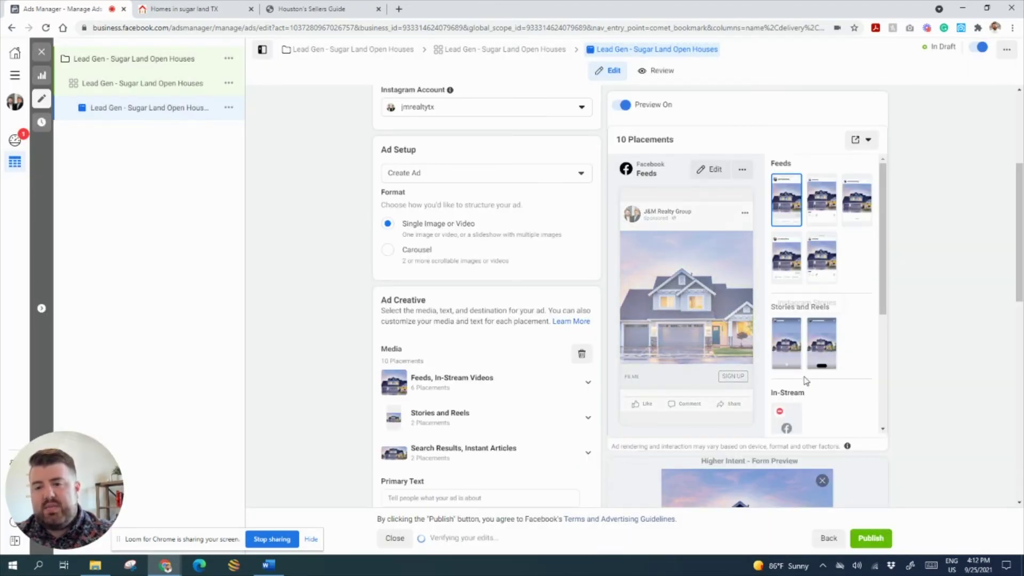
- Scroll down to the empty Primary Text field and place the cursor in it
scroll(330, 229, down, 6)
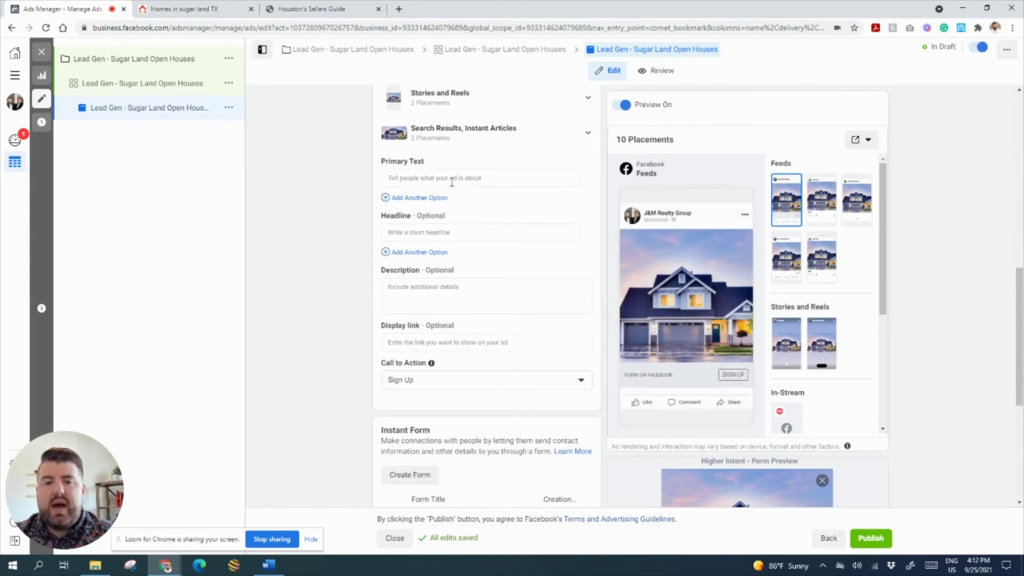
click(432, 176)
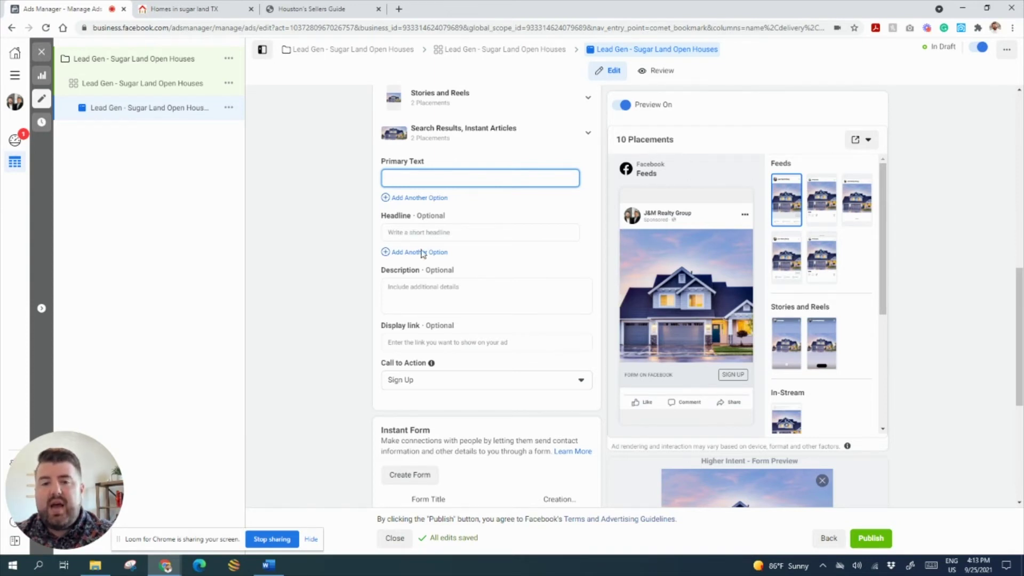
mouse_move(378, 184)
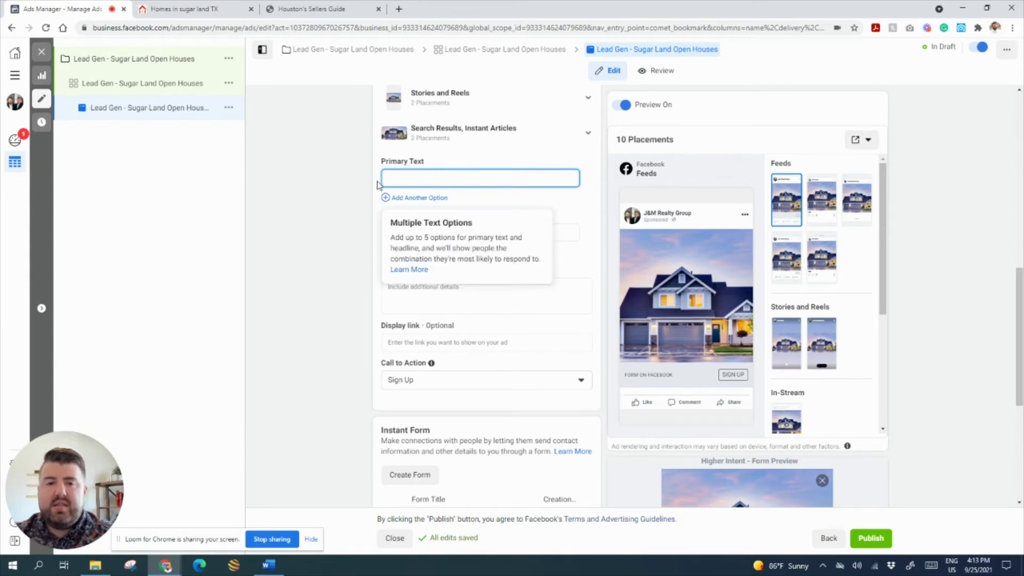
- Copy the four open-house ad copy lines from the Word document, then return to Ads Manager
click(268, 565)
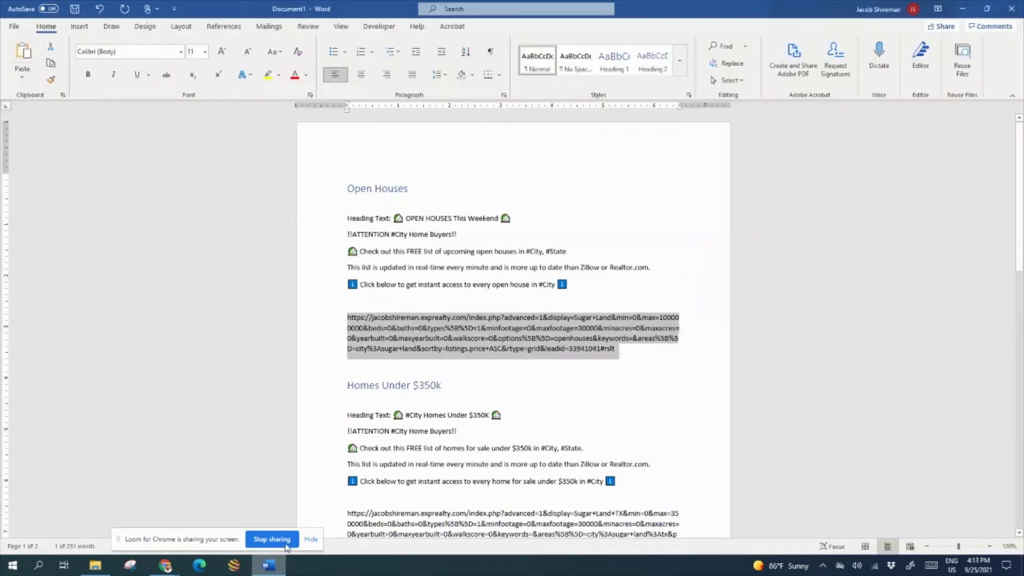
click(436, 298)
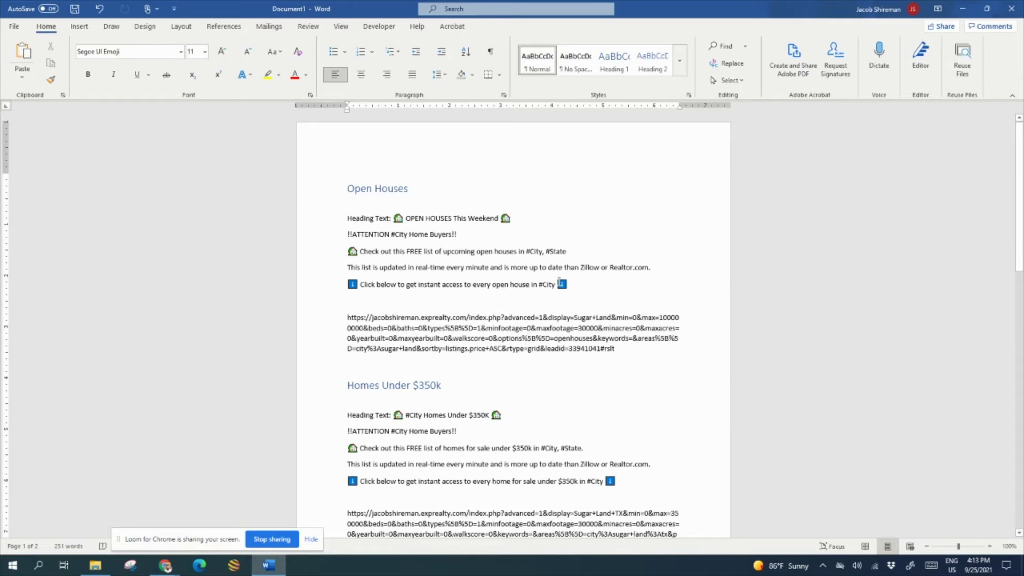
drag(560, 282, 346, 238)
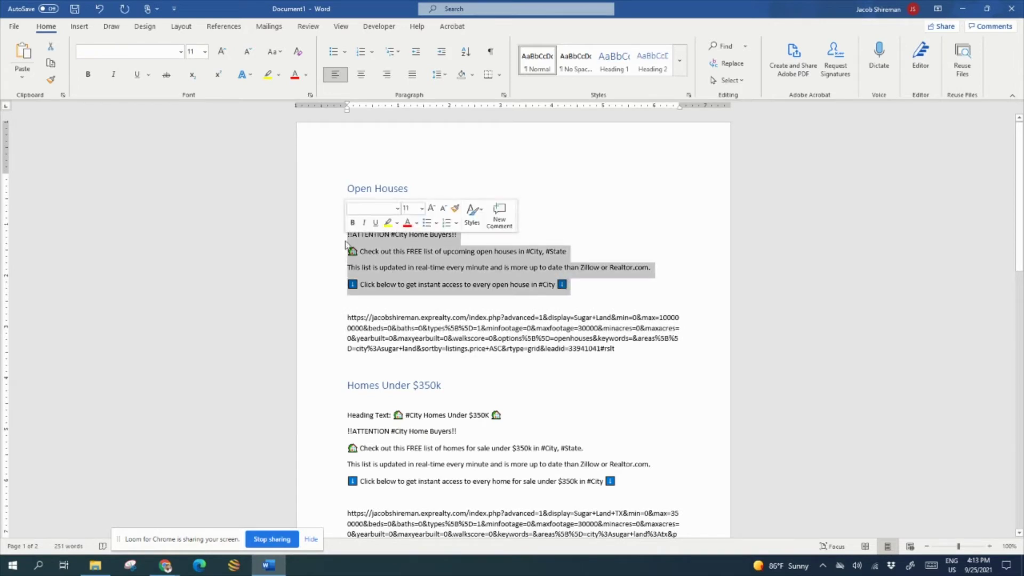
click(165, 565)
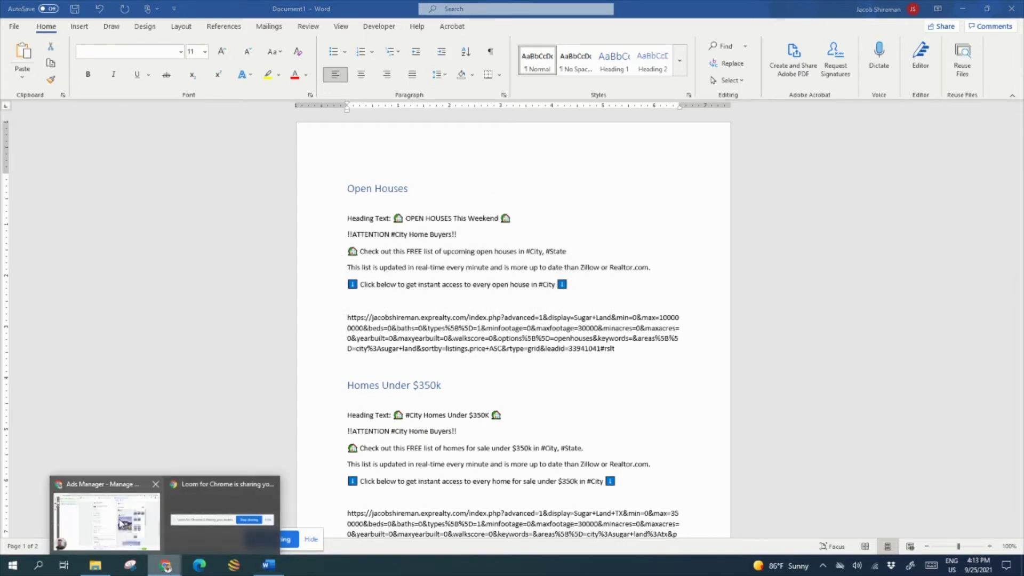
click(123, 524)
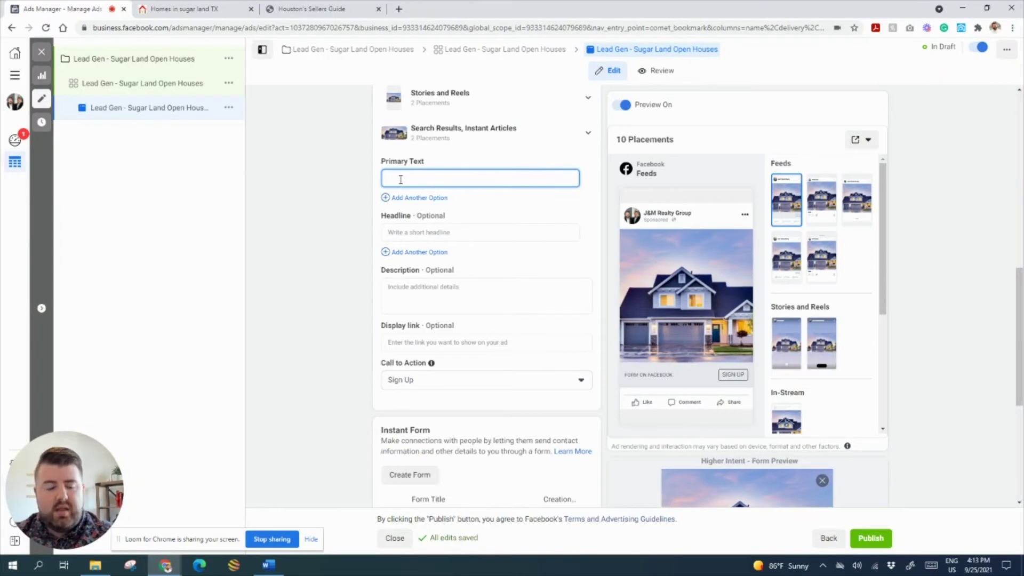
- Paste the four ad-copy lines into Primary Text, separated by blank lines
text(!!ATTENTION #City Home Buyers!! 🏠 Check out this FREE list of upcoming open houses in #City, #State This list is updated in real-time every minute and is more up to date than Zillow or Realtor.com. ⬇ Click below to get instant access to every open house in #City ⬇)
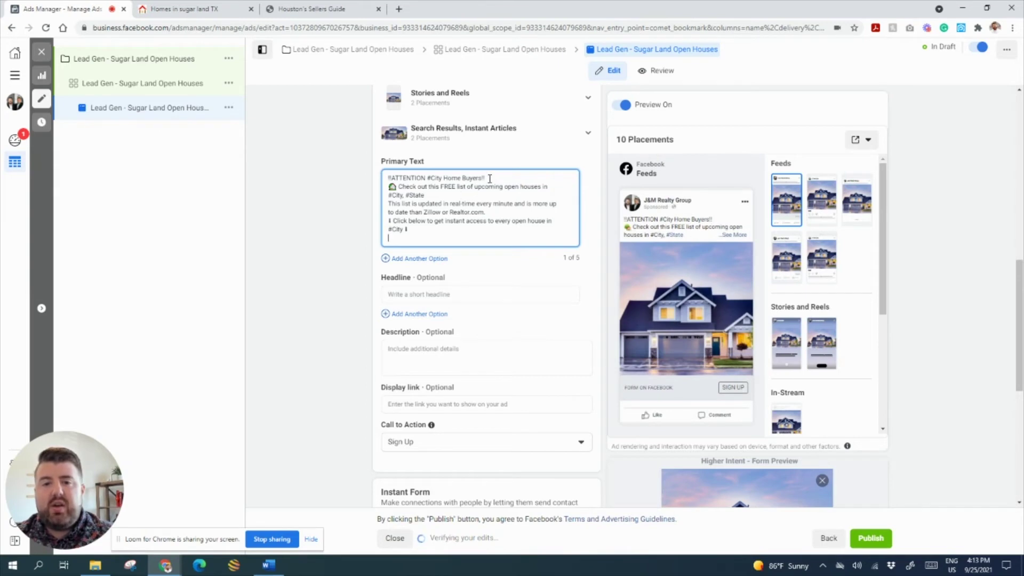
key(Return)
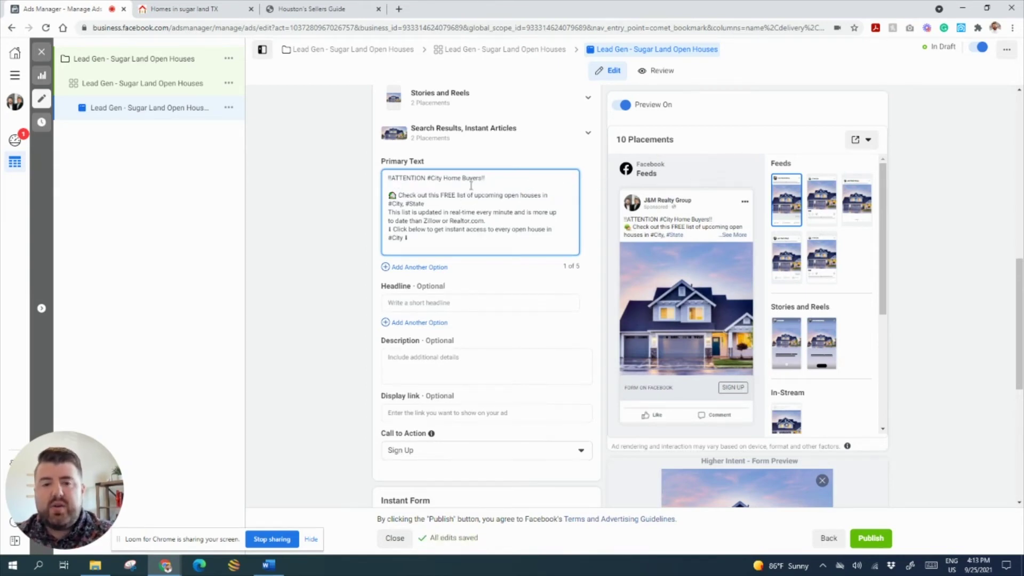
key(Return)
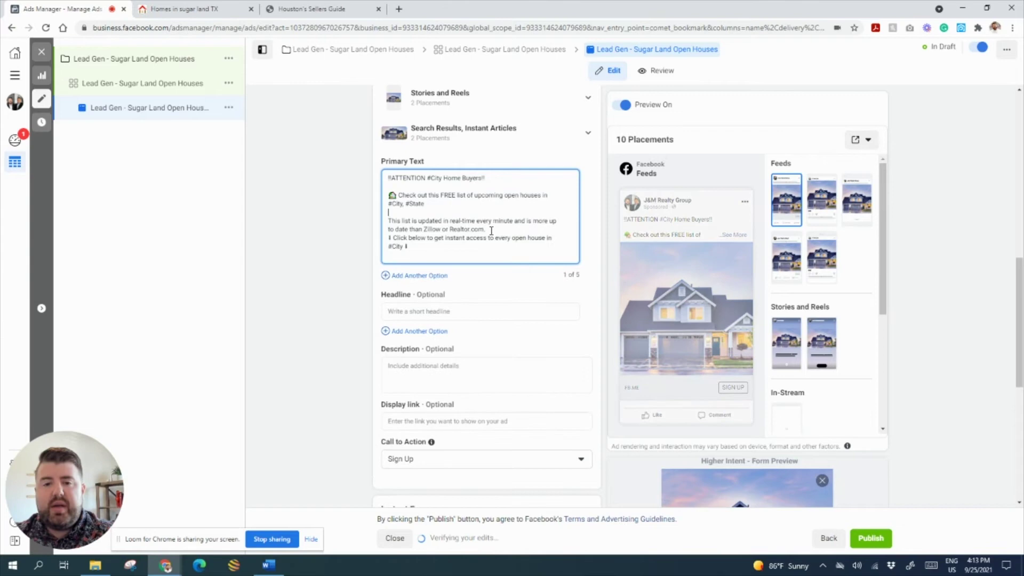
click(490, 229)
key(Return)
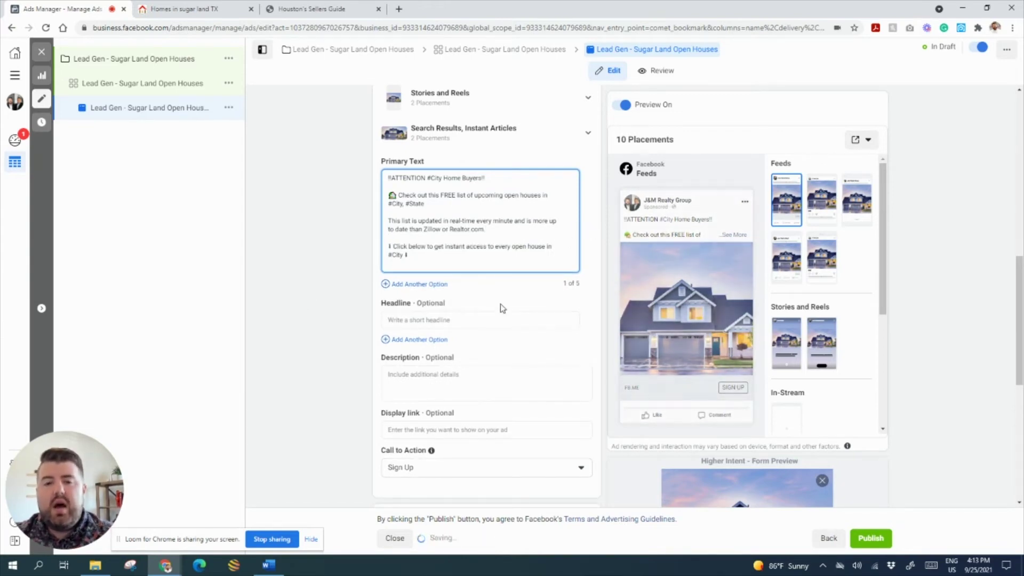
- Copy the 'OPEN HOUSES This Weekend' heading from Word for the ad's Headline
click(269, 564)
drag(508, 220, 394, 220)
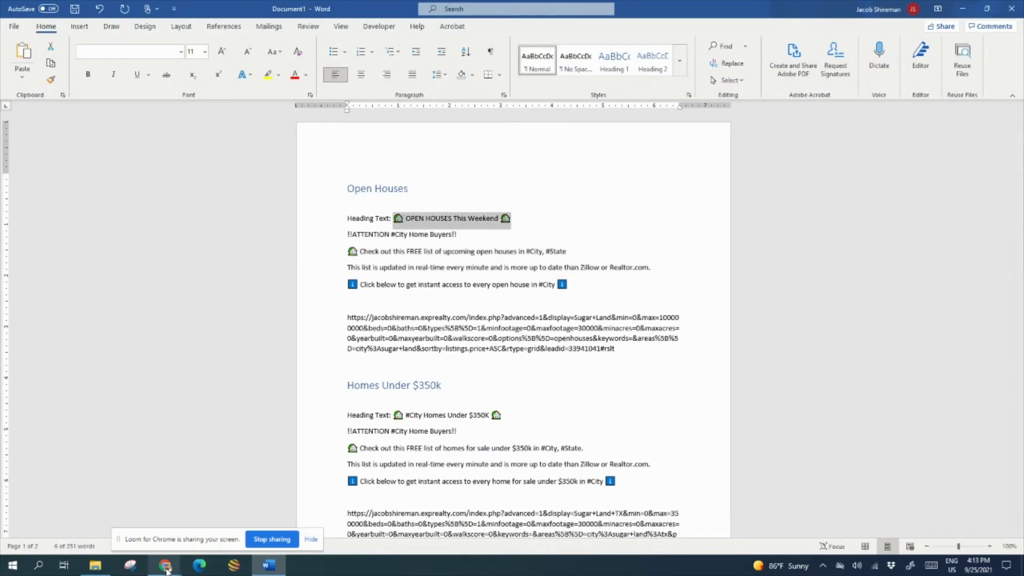
mouse_move(166, 570)
click(107, 515)
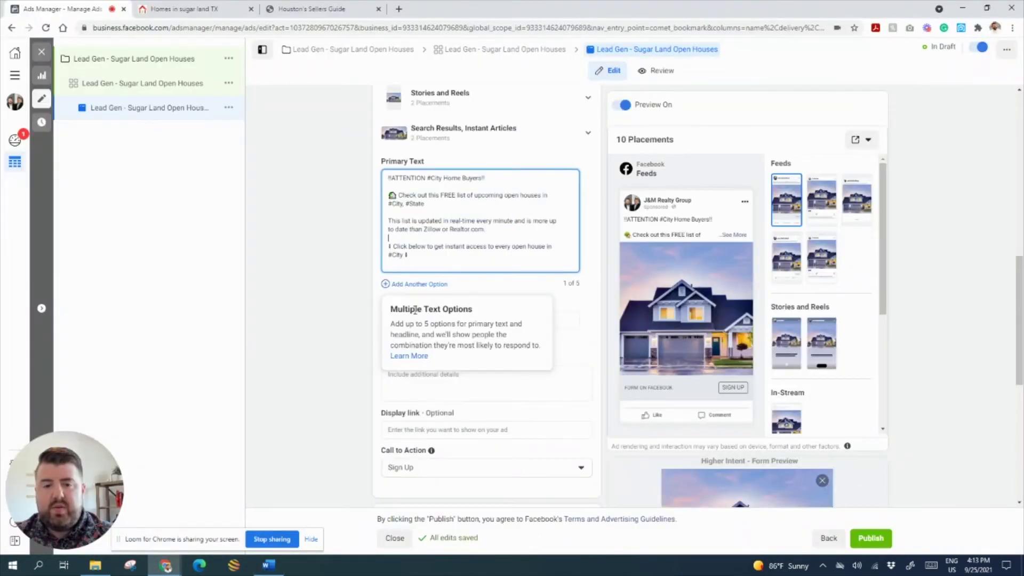
click(569, 319)
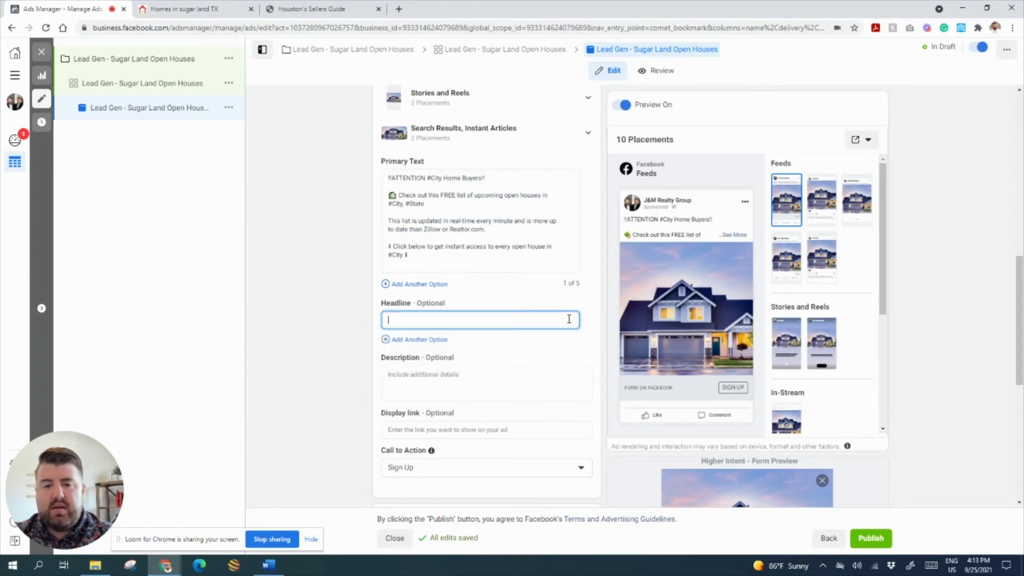
- Paste 'OPEN HOUSES This Weekend' as headline and replace the #City/#State placeholders with Sugar Land, Texas
text(🏡OPEN HOUSES This Weekend🏡)
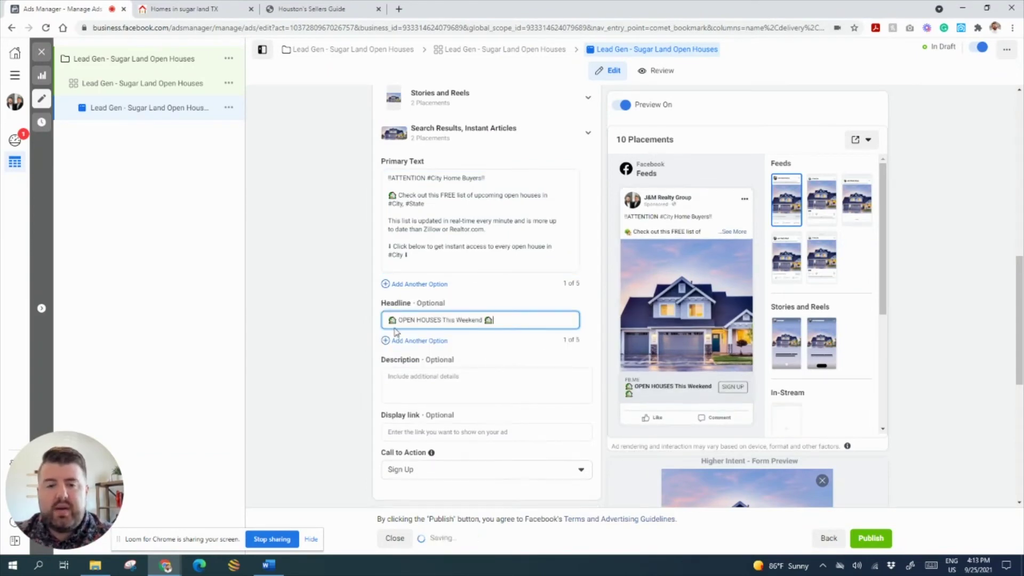
click(438, 178)
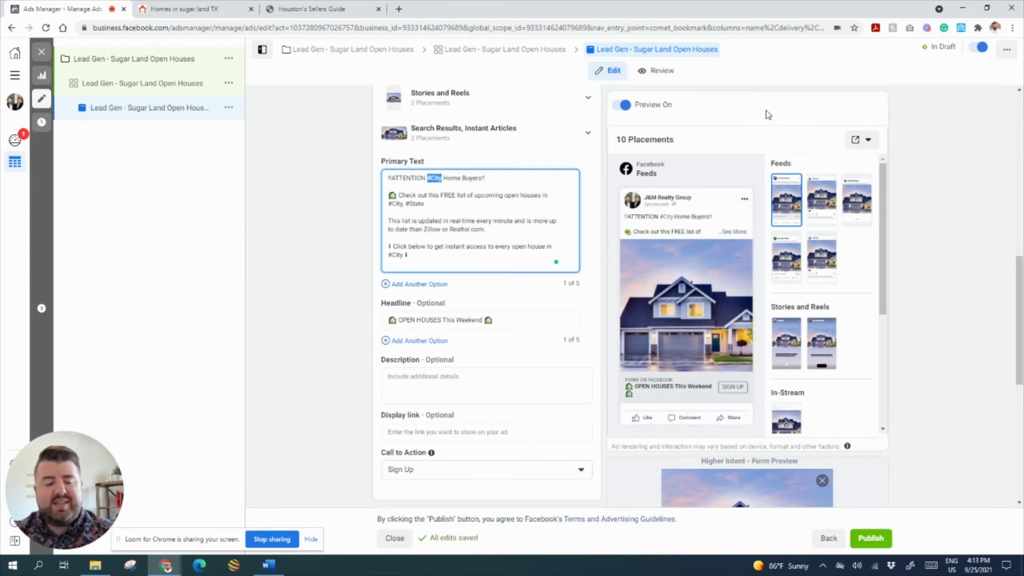
text(Sugar Land)
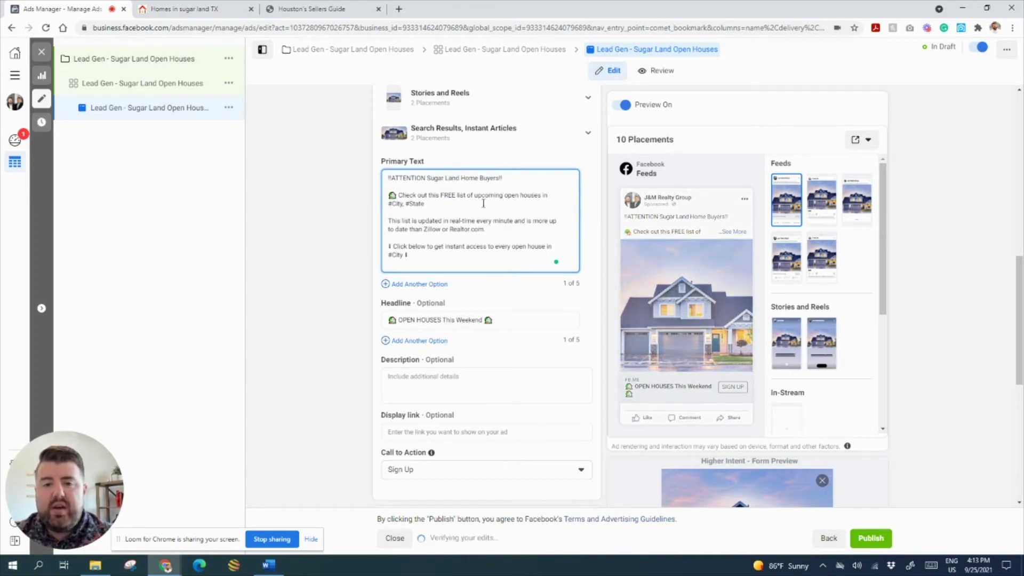
drag(426, 203, 387, 206)
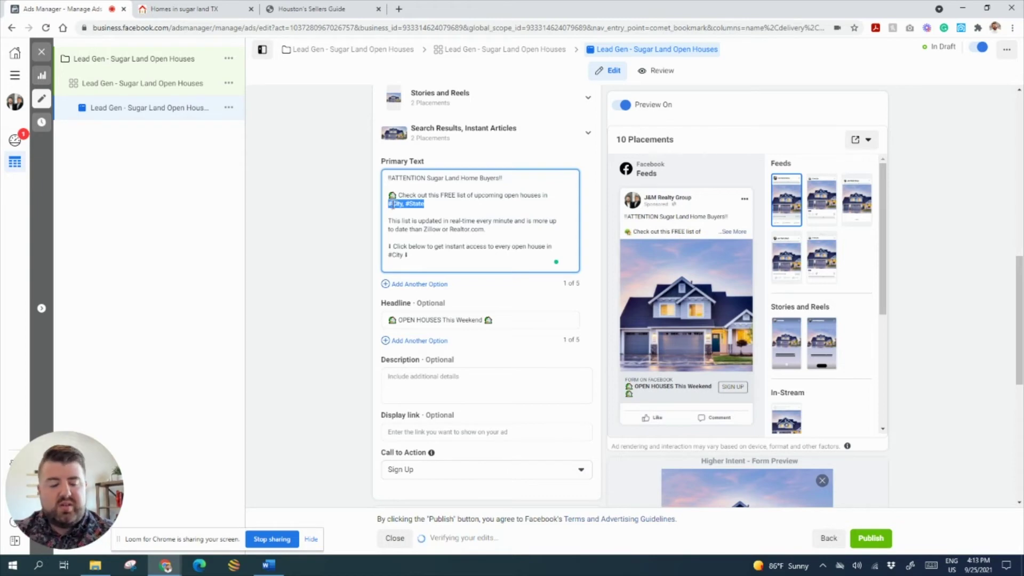
text(Sugar Land, Texas.)
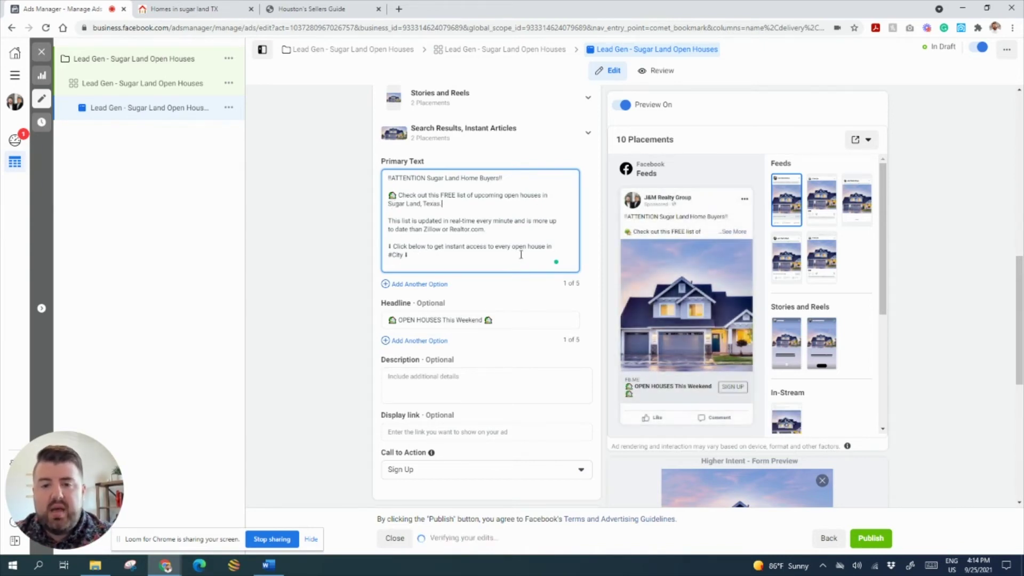
key(BackSpace)
key(BackSpace)
key(BackSpace)
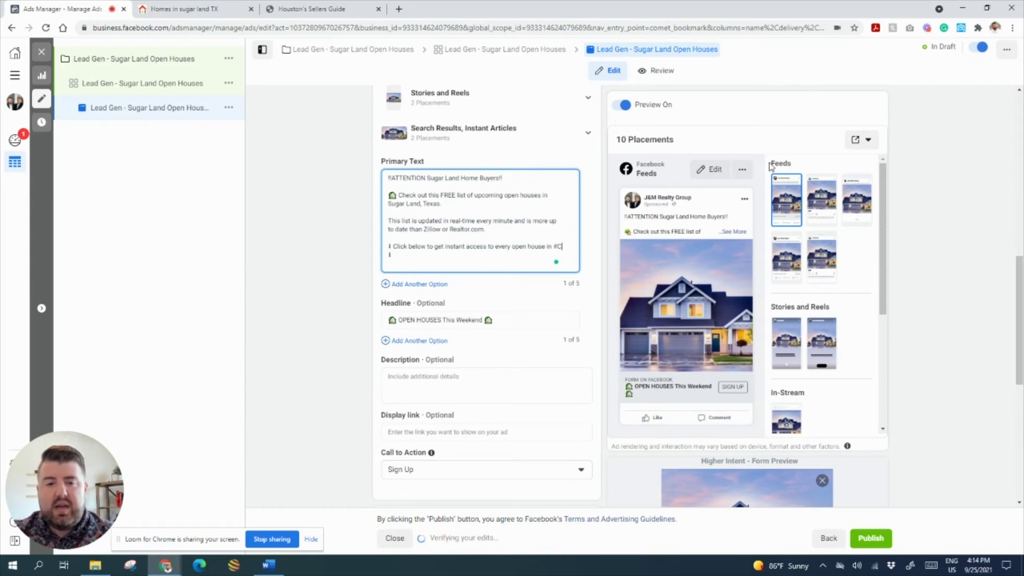
key(BackSpace)
text(Sugar Land ⬇)
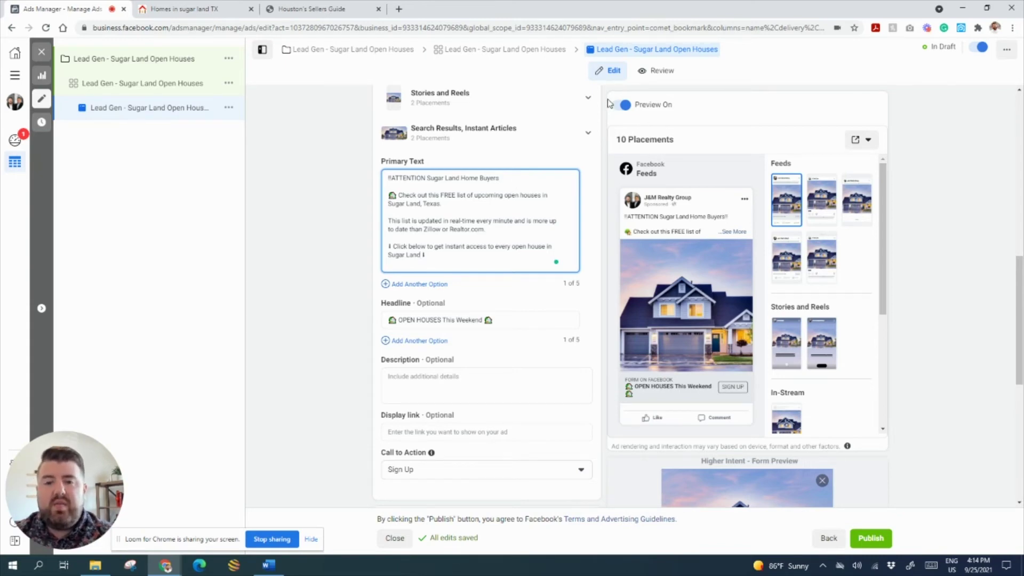
- Insert the ‼ emoji before ATTENTION in the Primary Text
right_click(508, 180)
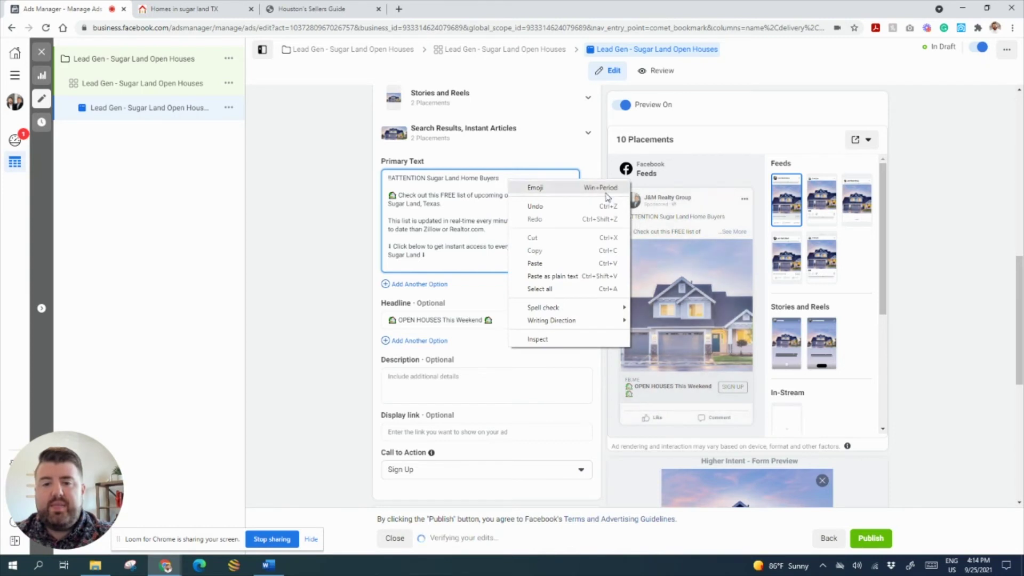
click(535, 187)
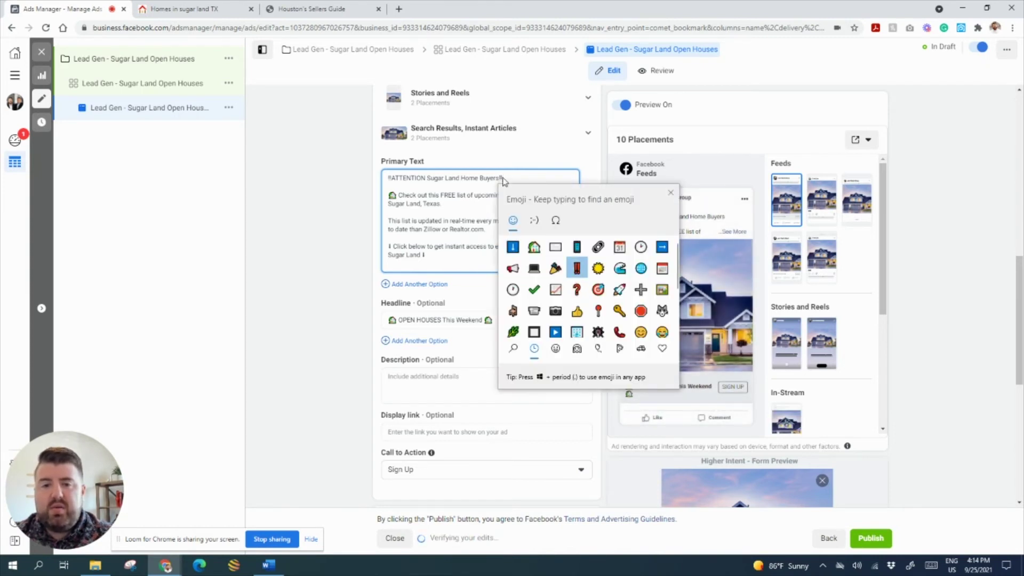
click(392, 176)
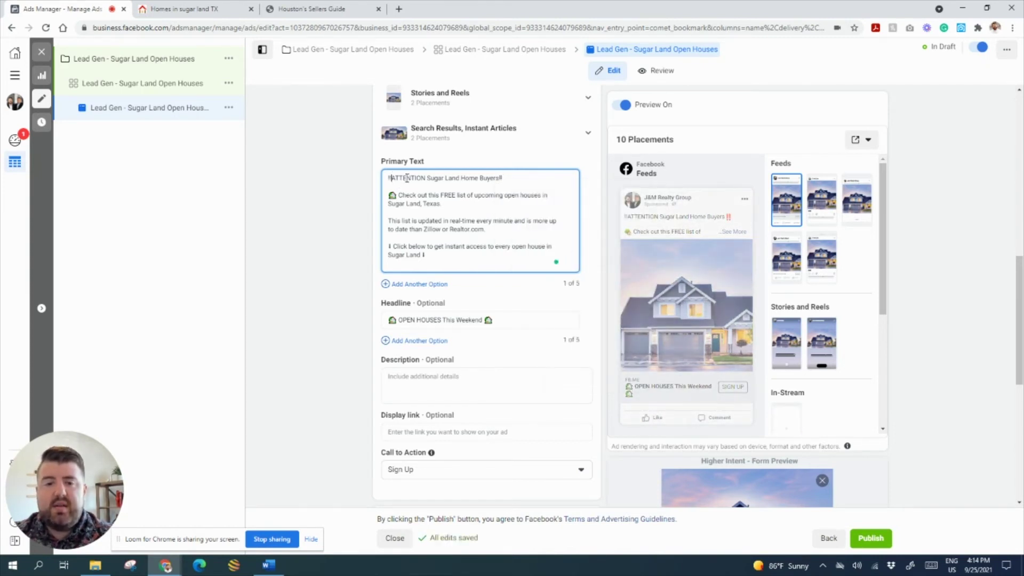
key(BackSpace)
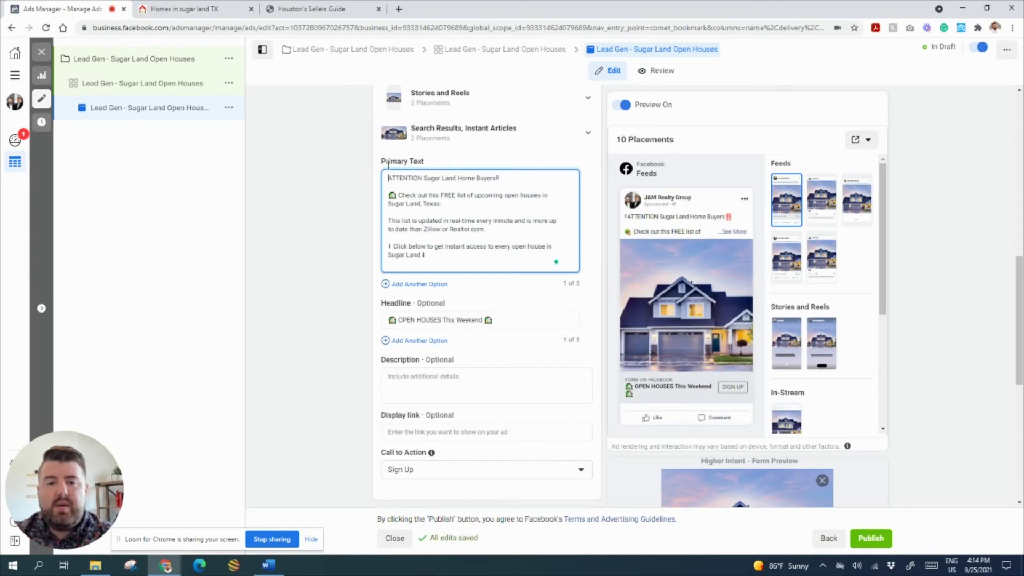
right_click(386, 179)
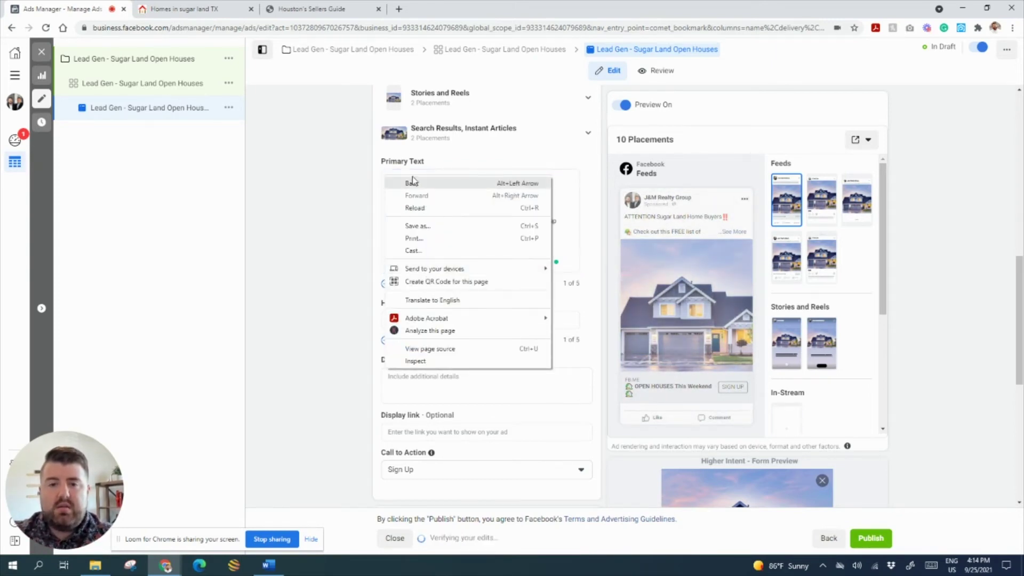
click(560, 201)
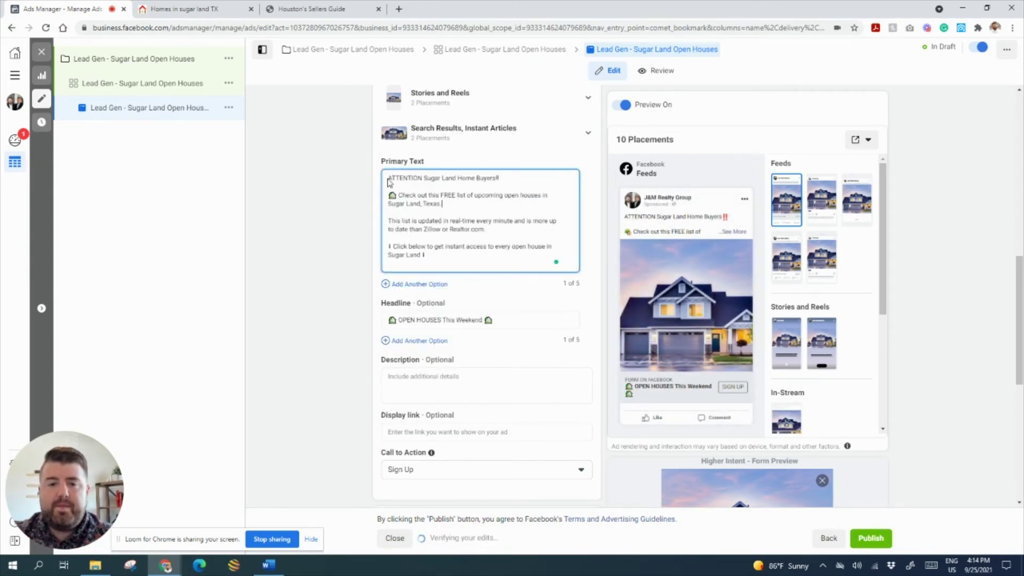
right_click(390, 179)
click(407, 186)
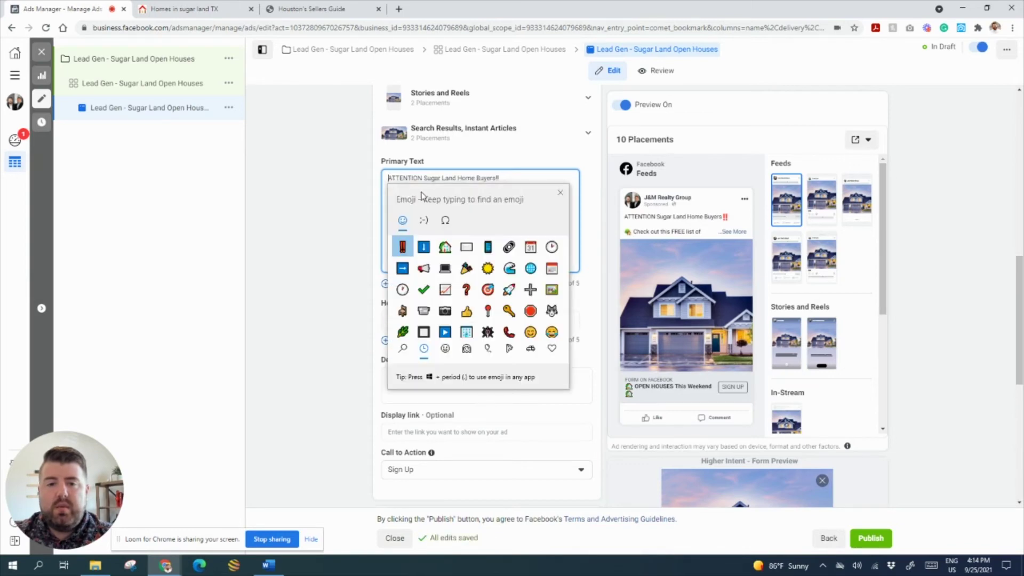
click(403, 246)
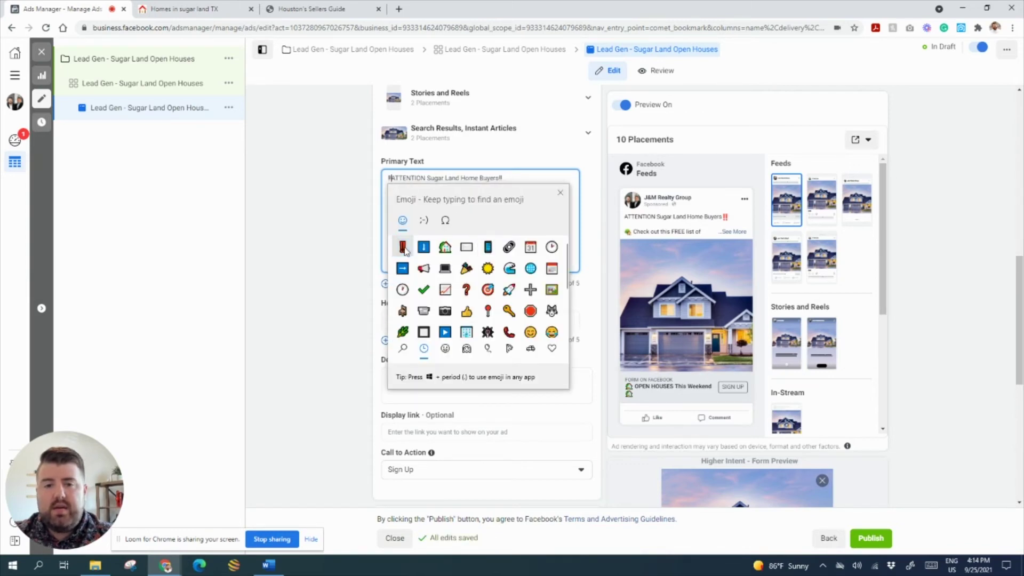
click(554, 175)
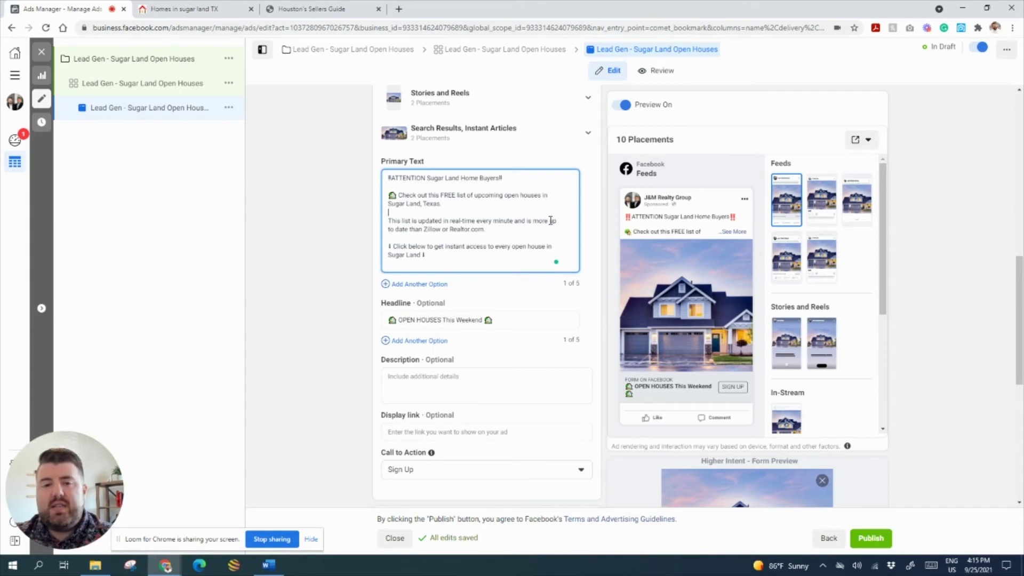
- Remove the blank line after the ATTENTION line so the Check out line follows directly
click(527, 178)
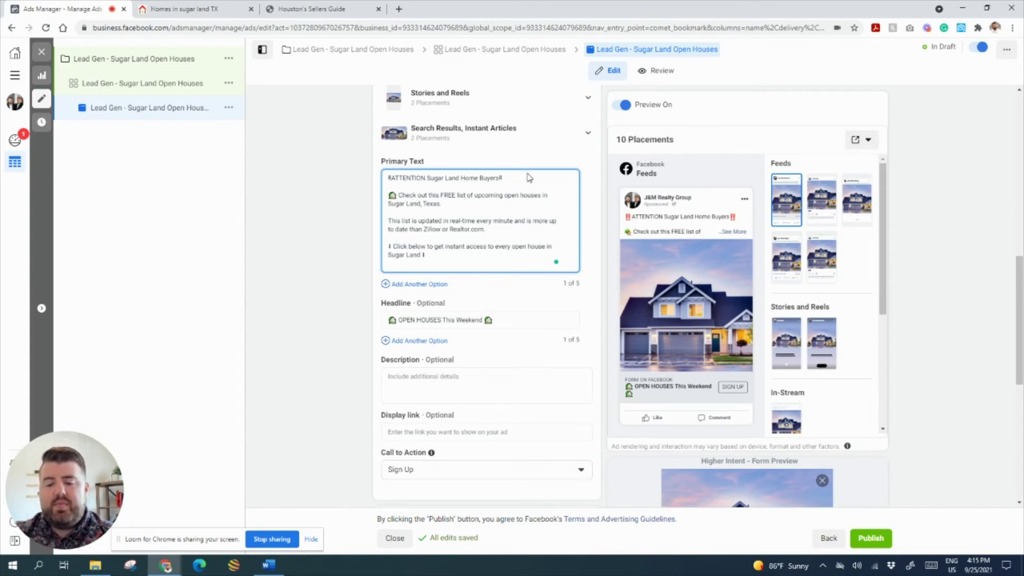
key(Delete)
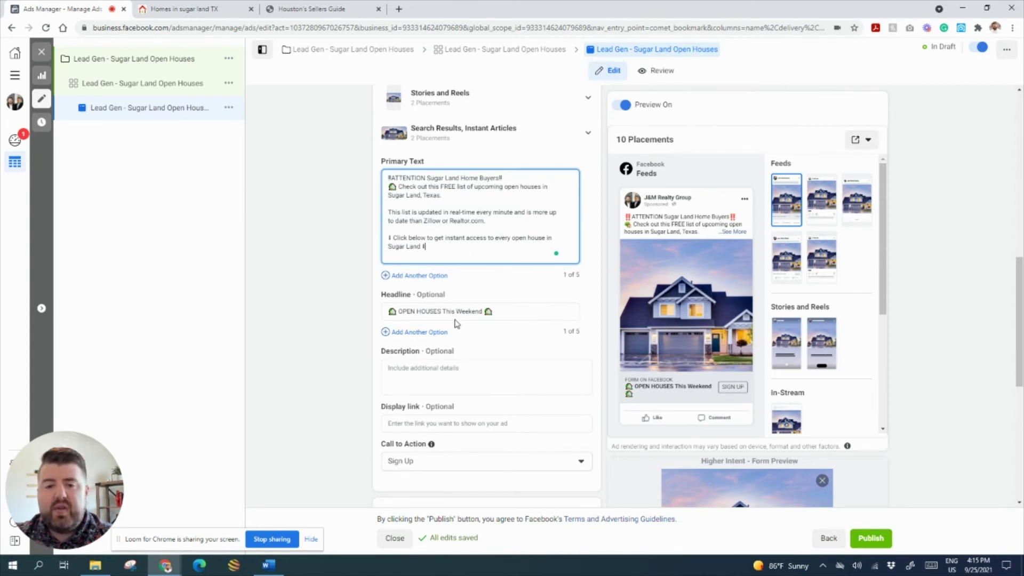
scroll(479, 367, down, 1)
scroll(450, 353, down, 2)
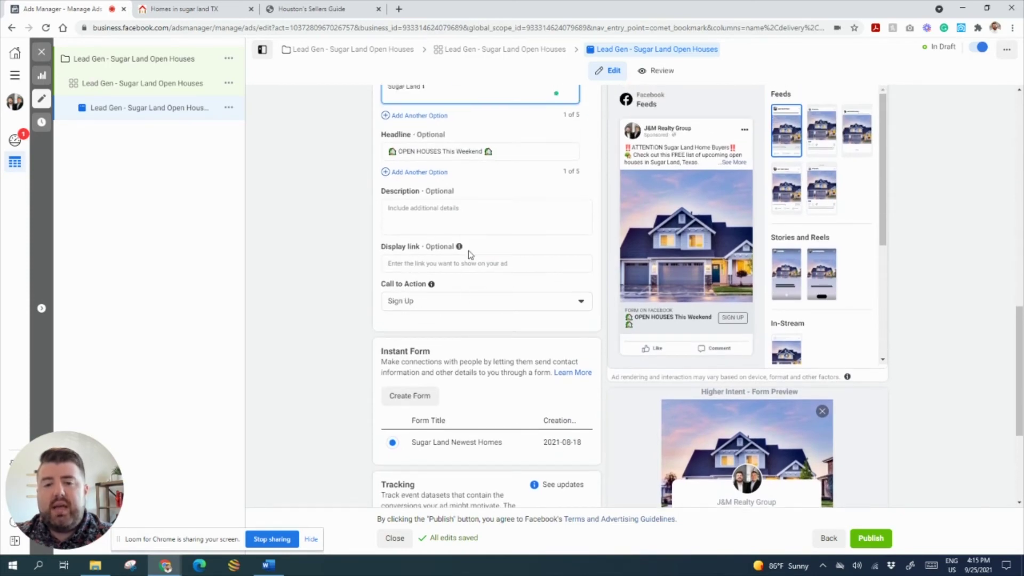
mouse_move(460, 249)
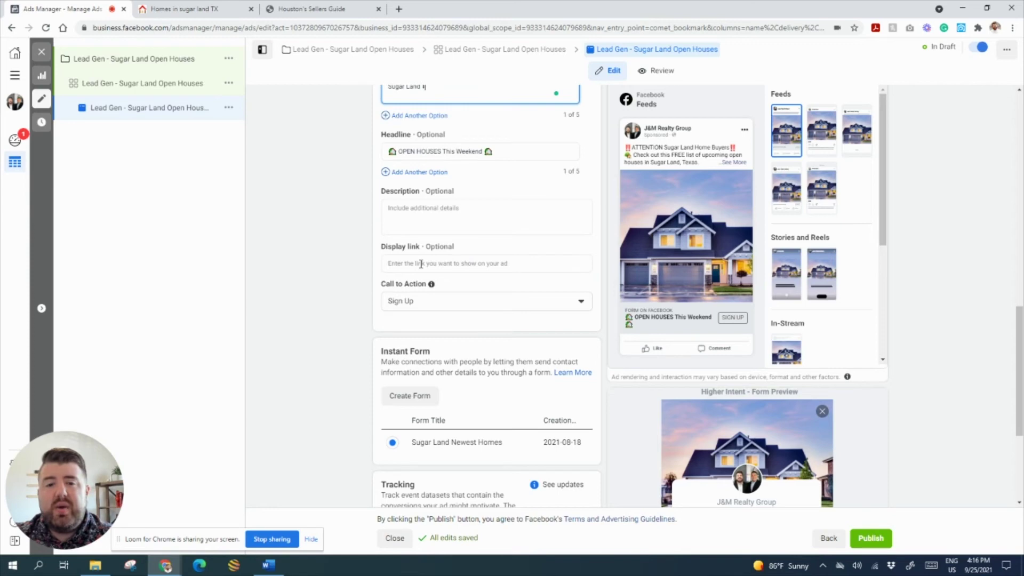
scroll(486, 282, down, 1)
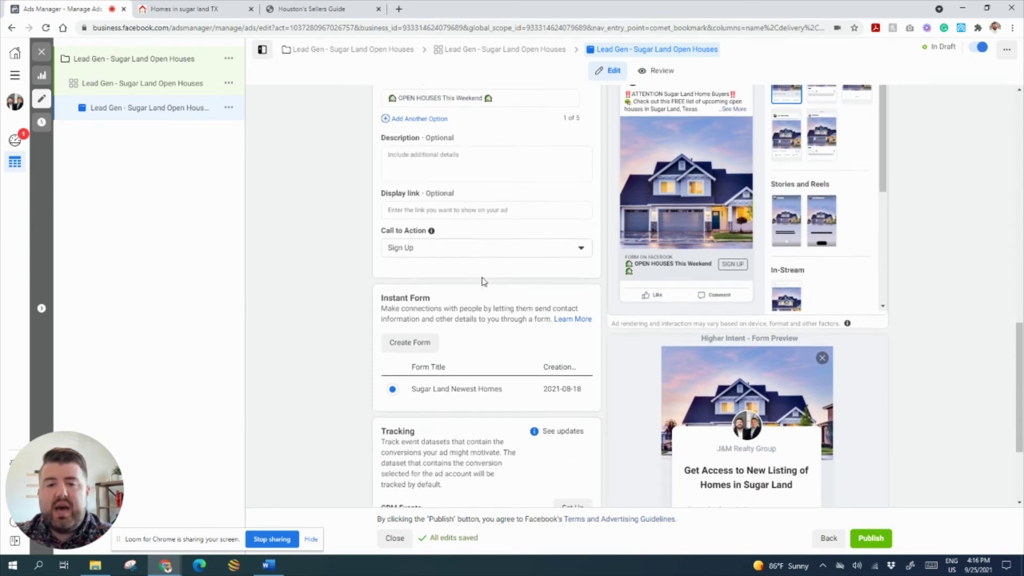
- Change the call to action to Learn More and duplicate the Sugar Land Newest Homes form
click(405, 249)
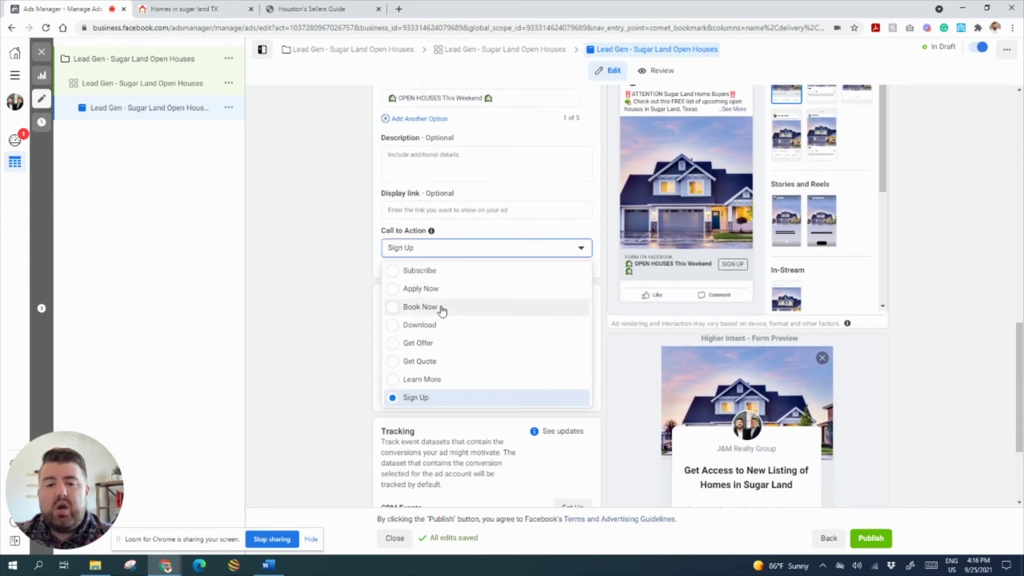
click(452, 380)
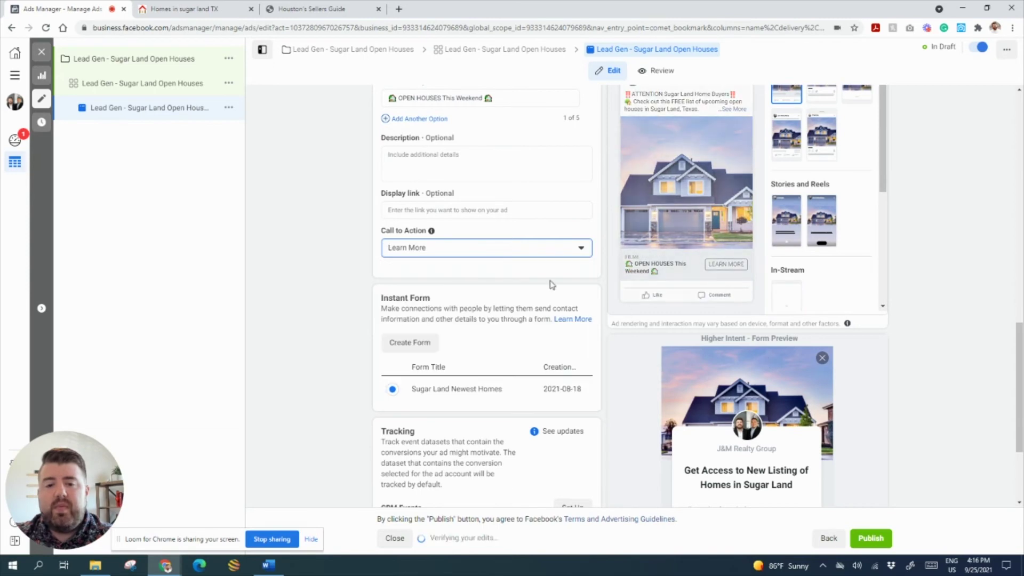
scroll(523, 344, down, 2)
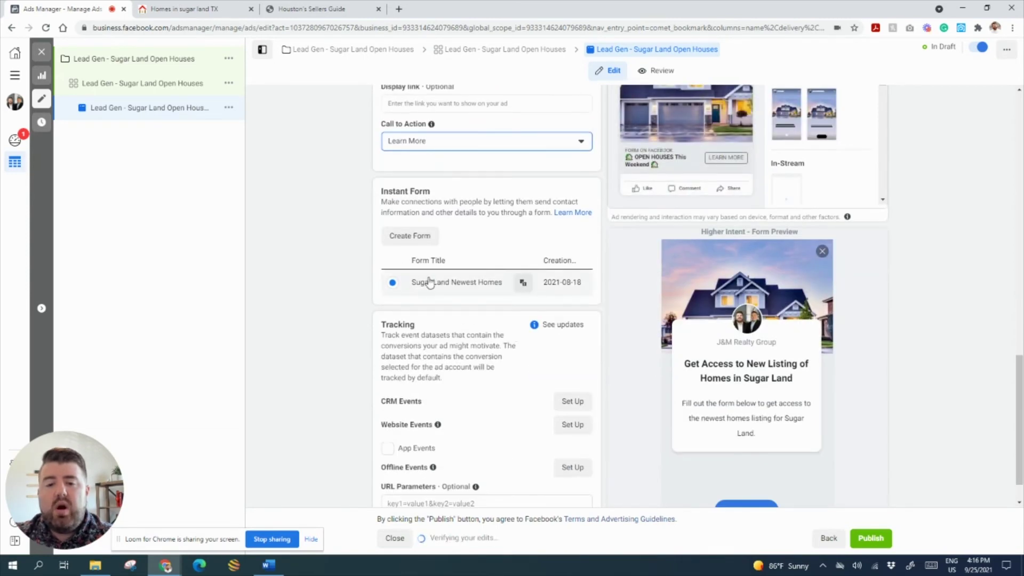
scroll(429, 281, down, 1)
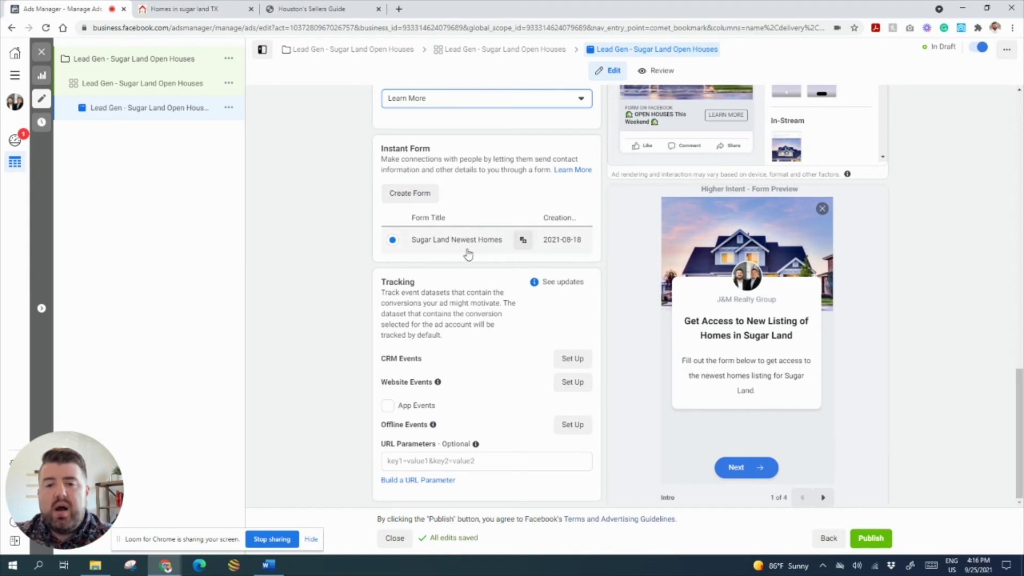
click(523, 240)
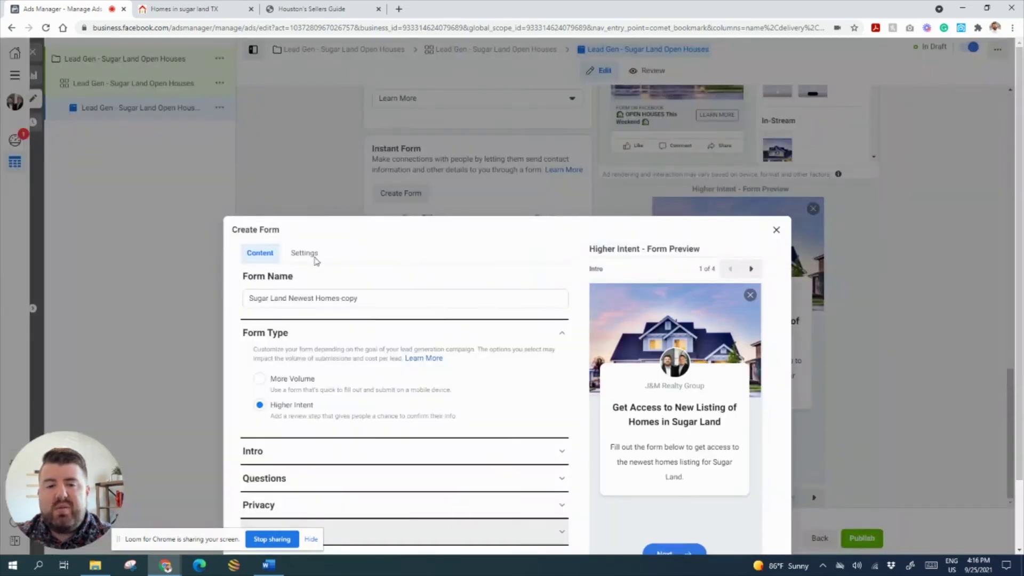
- Rename the duplicated form from 'Sugar Land Newest Homes copy' to 'Sugar Land Open Houses'
drag(365, 220, 292, 225)
key(BackSpace)
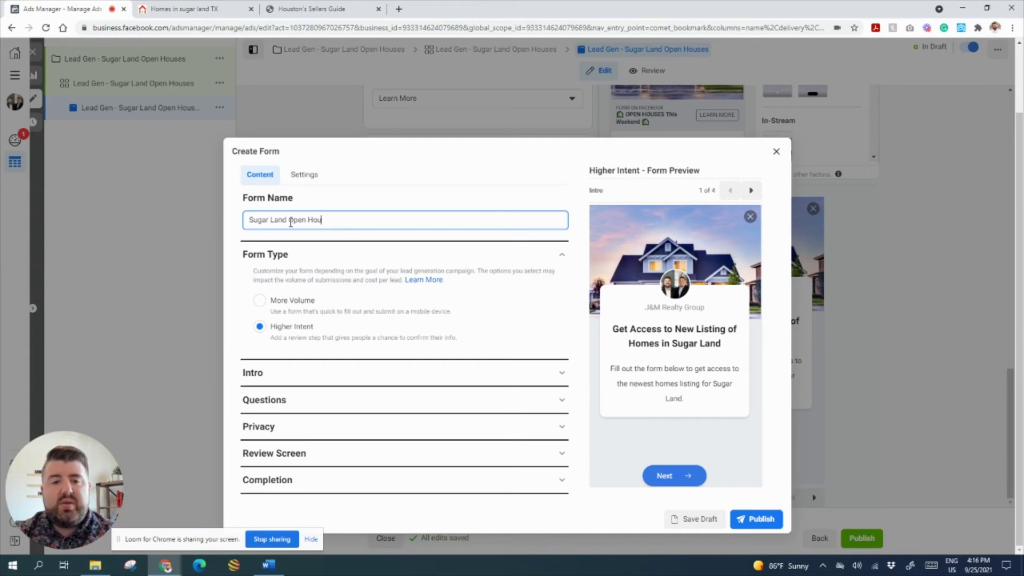
click(387, 206)
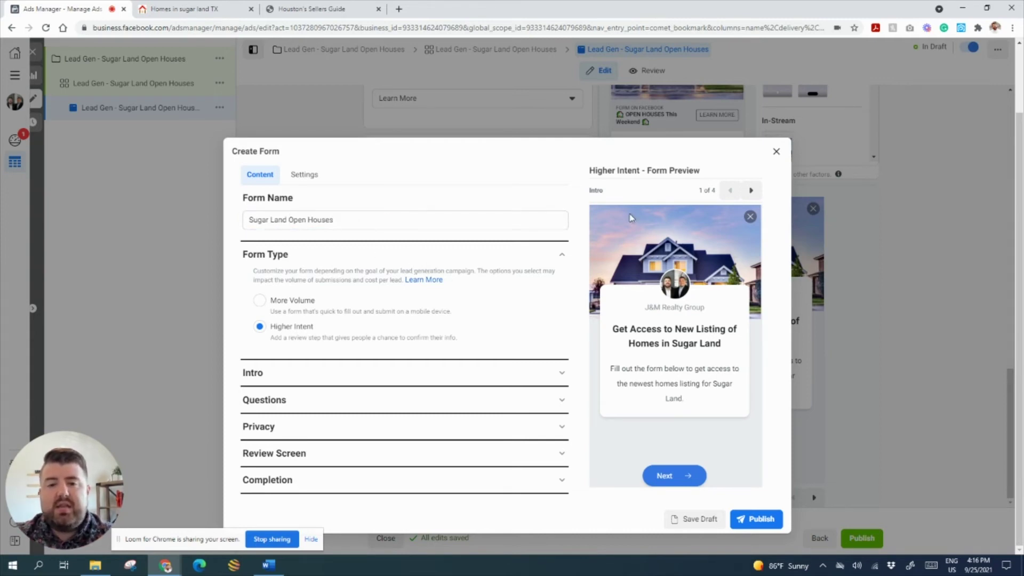
click(292, 378)
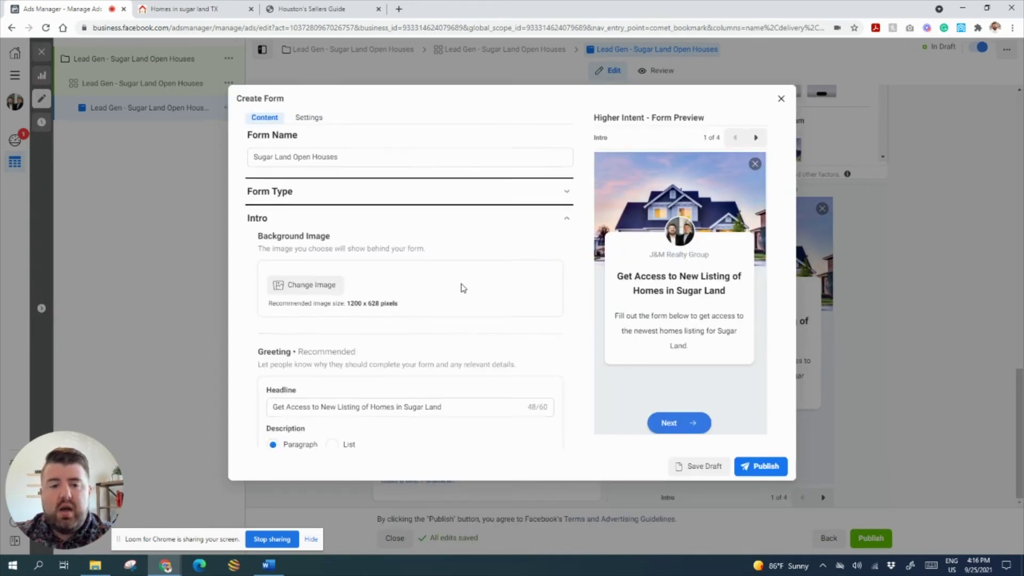
- Change the intro headline to 'Get Access to a List of Open Houses in Sugar Land'
scroll(459, 288, down, 2)
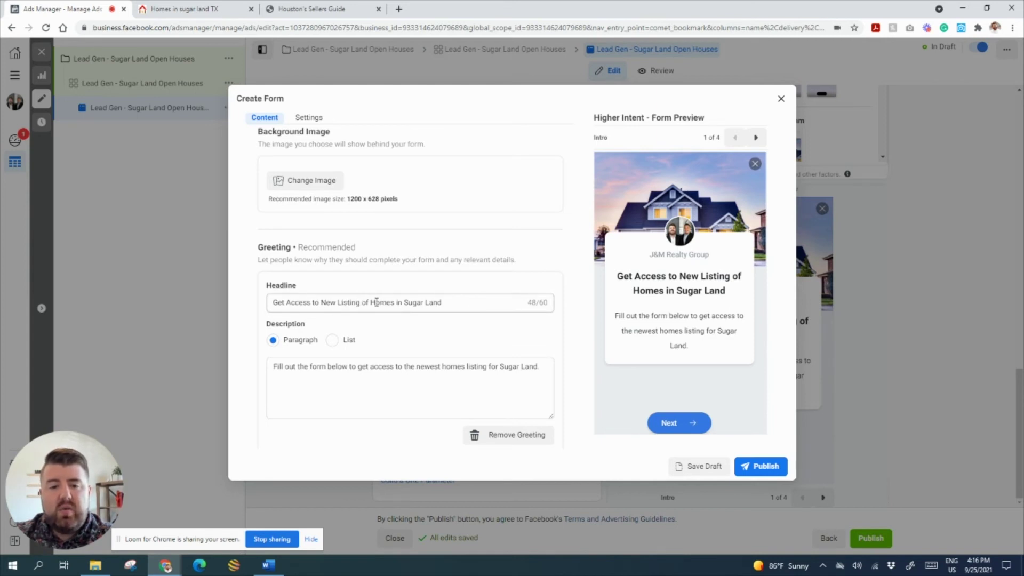
drag(322, 303, 393, 303)
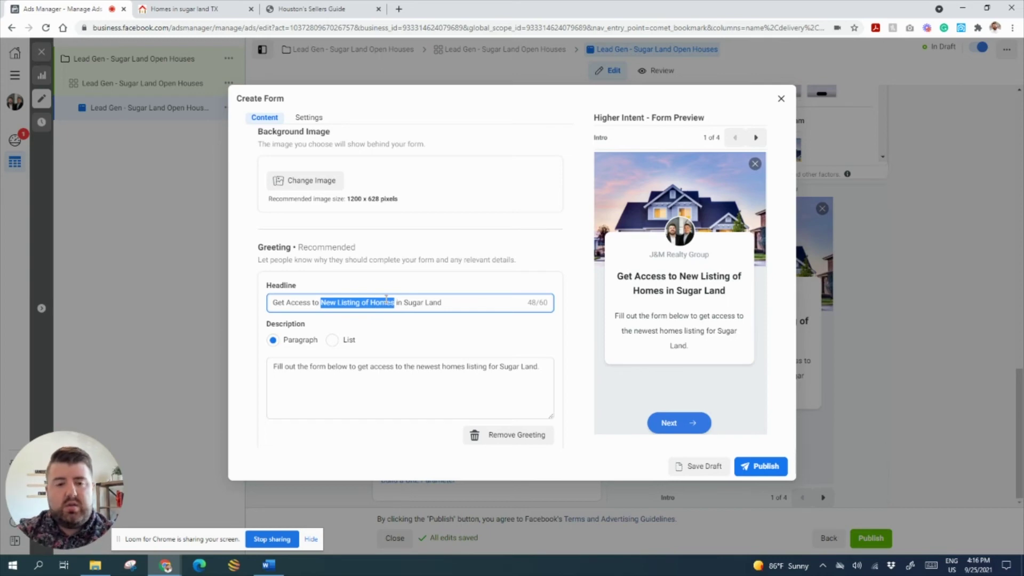
text(a List of O)
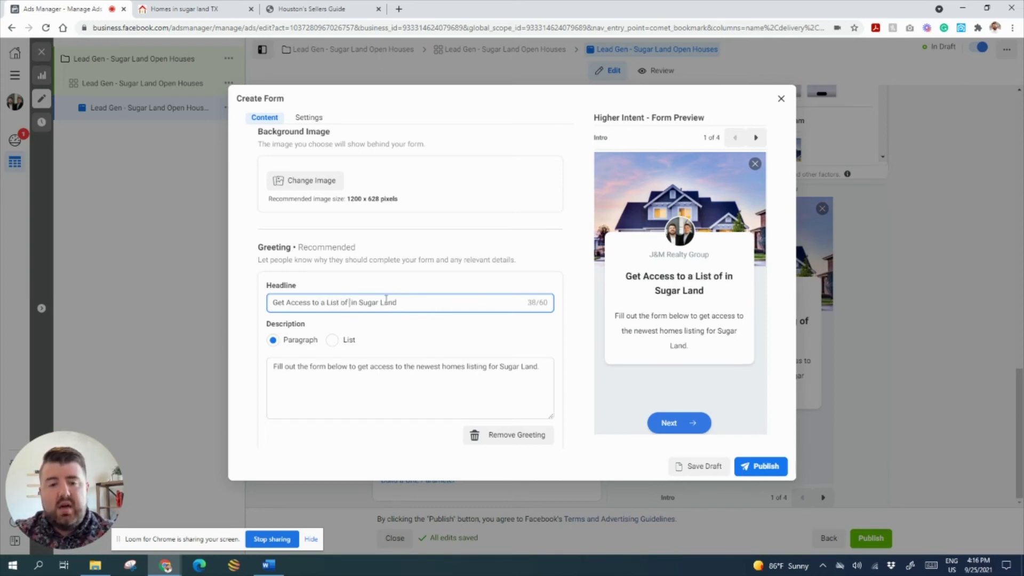
text(pen Houses)
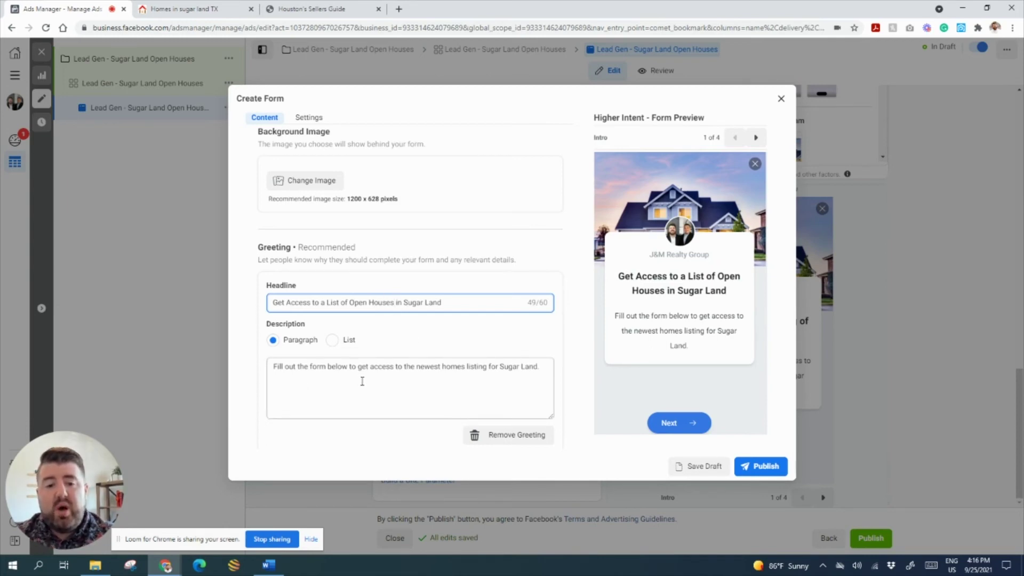
- Rewrite the intro description to end 'get access to the list of open houses in Sugar Land.'
double_click(421, 368)
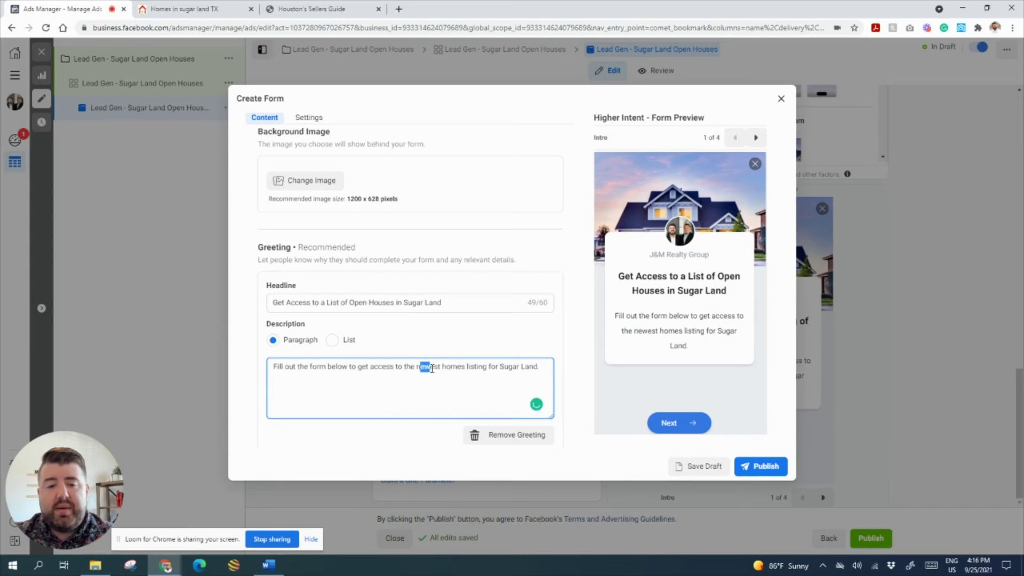
click(414, 367)
drag(407, 366, 489, 366)
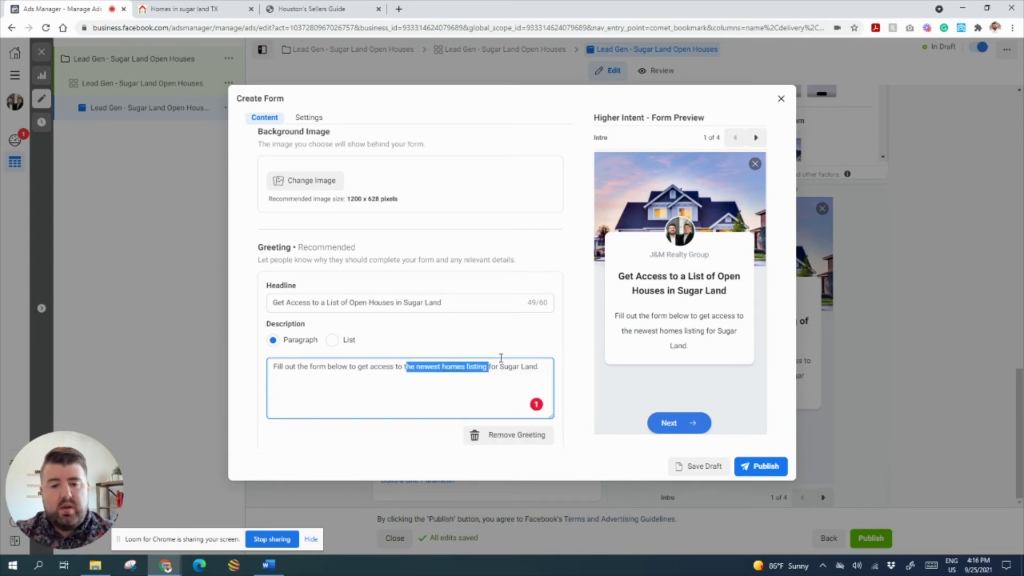
key(BackSpace)
key(BackSpace)
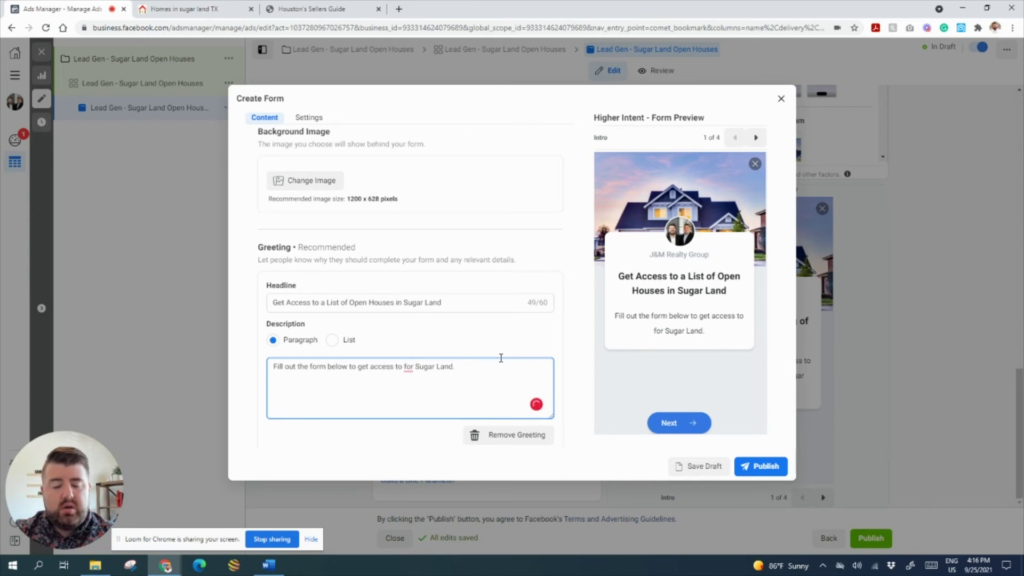
text(the list op)
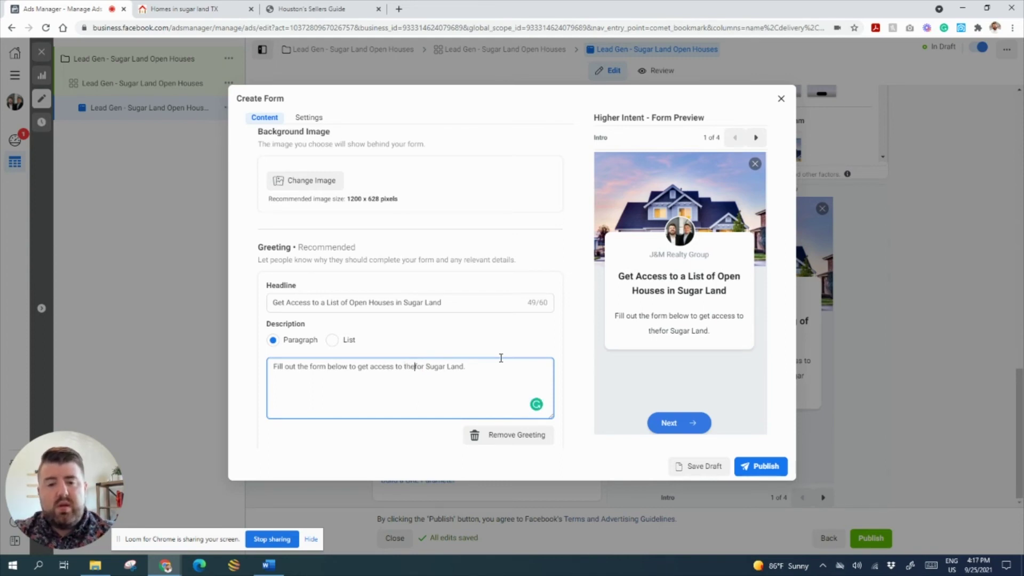
key(BackSpace)
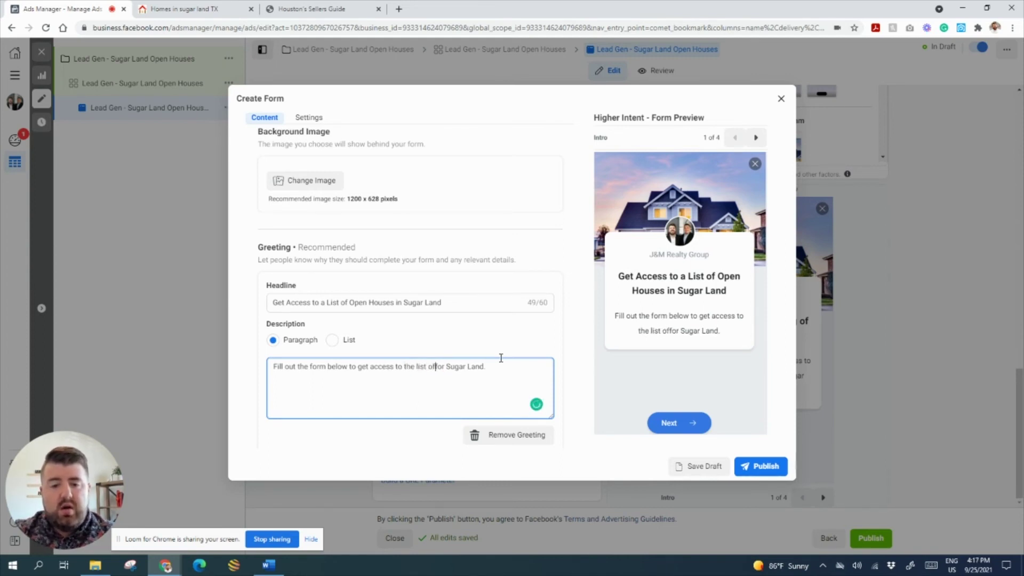
text(f)
key(BackSpace)
key(BackSpace)
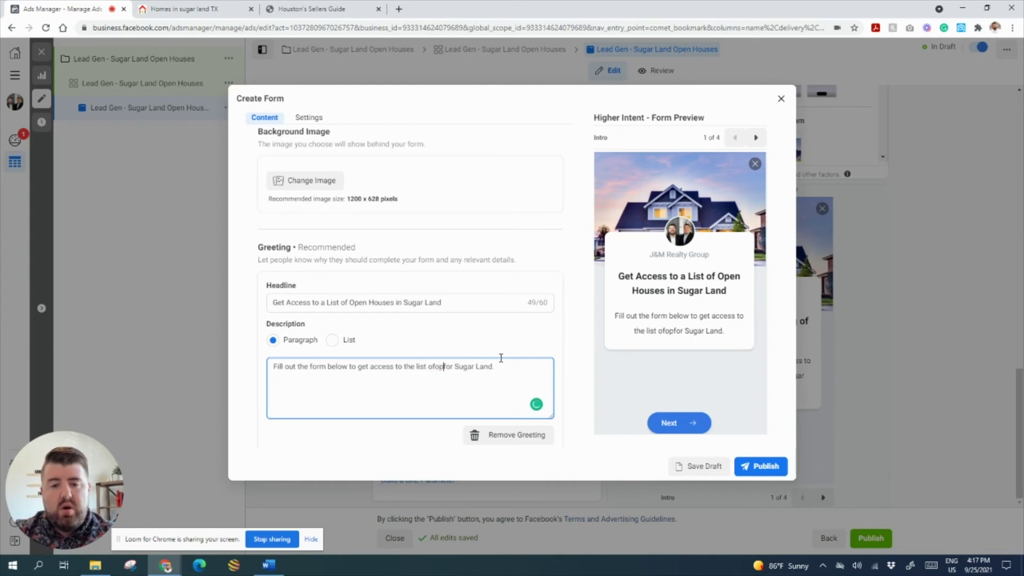
text(open houses)
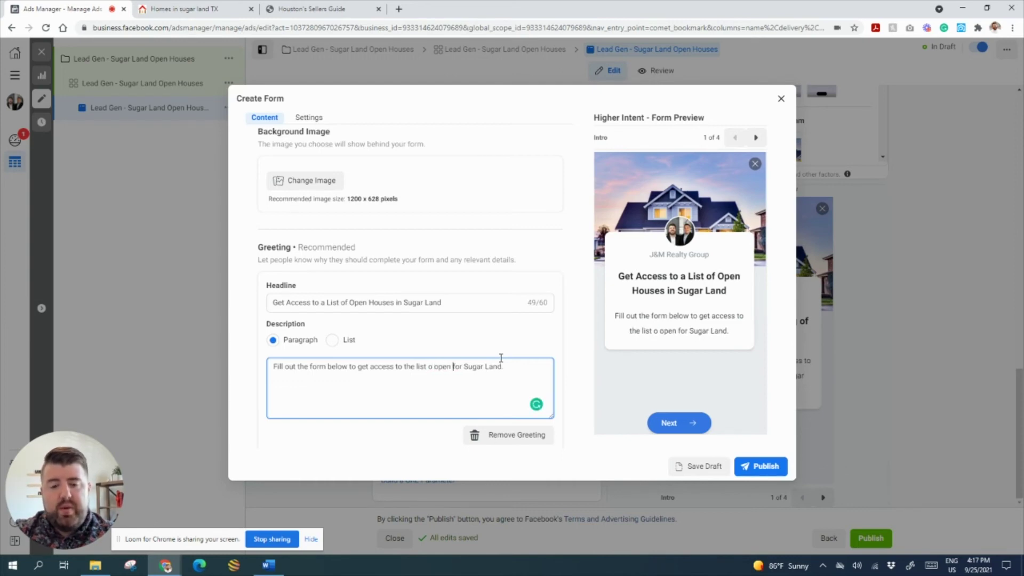
key(Delete)
key(Delete)
key(Delete)
key(Delete)
text(in)
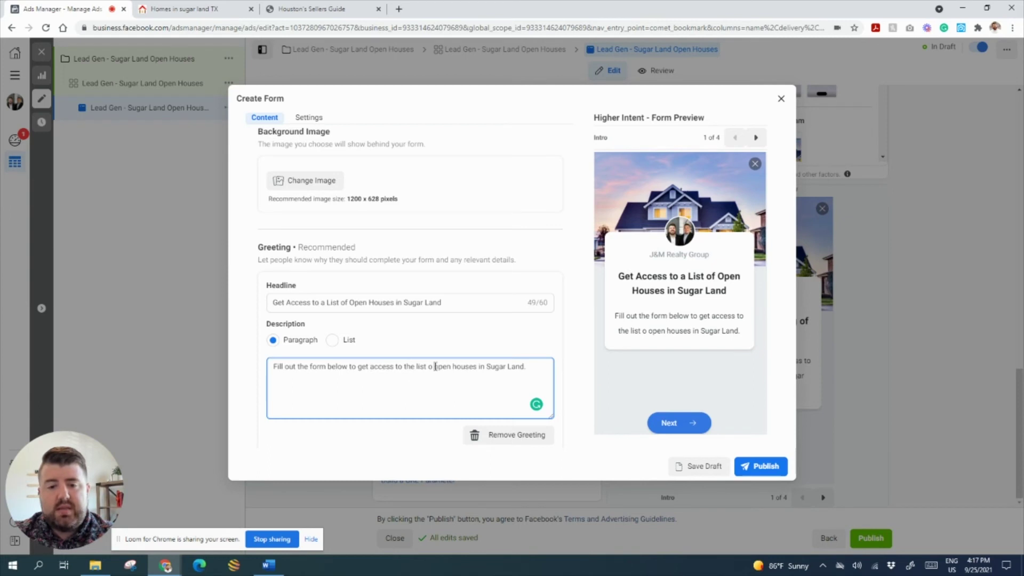
click(435, 367)
text(f)
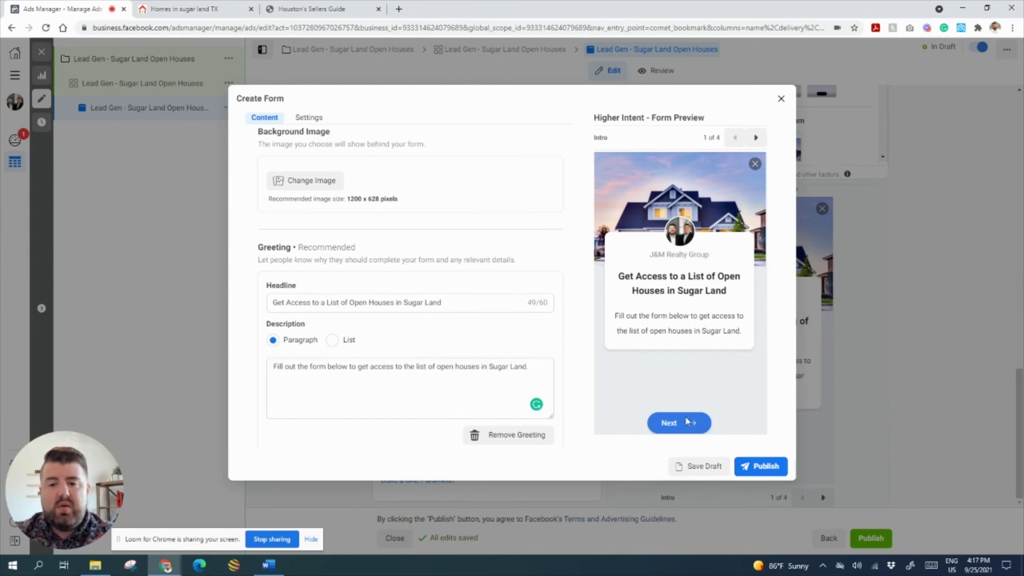
scroll(251, 254, up, 3)
- Check the form's Questions (name, email, phone), Privacy policy and Review screen settings
click(306, 225)
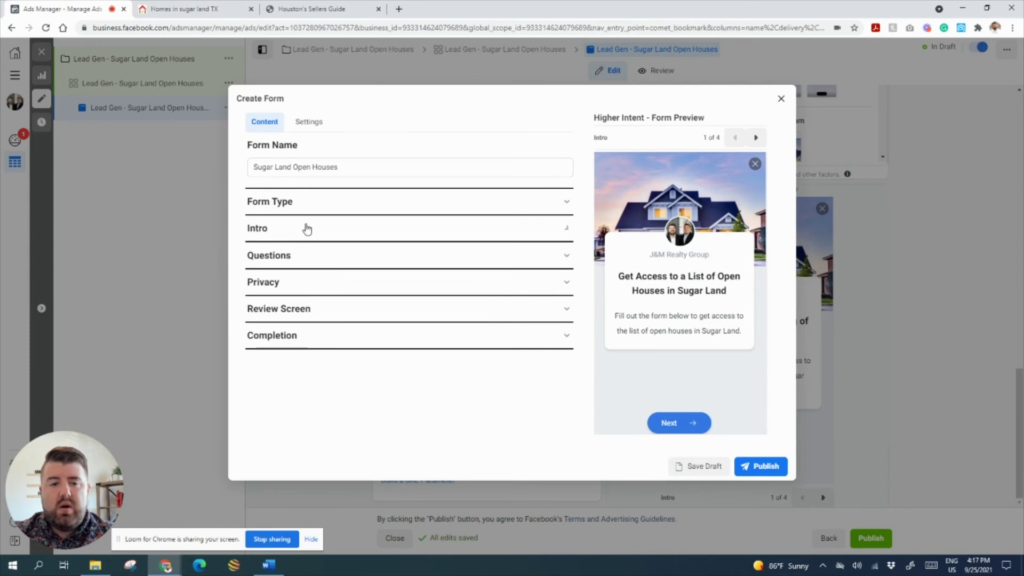
click(308, 254)
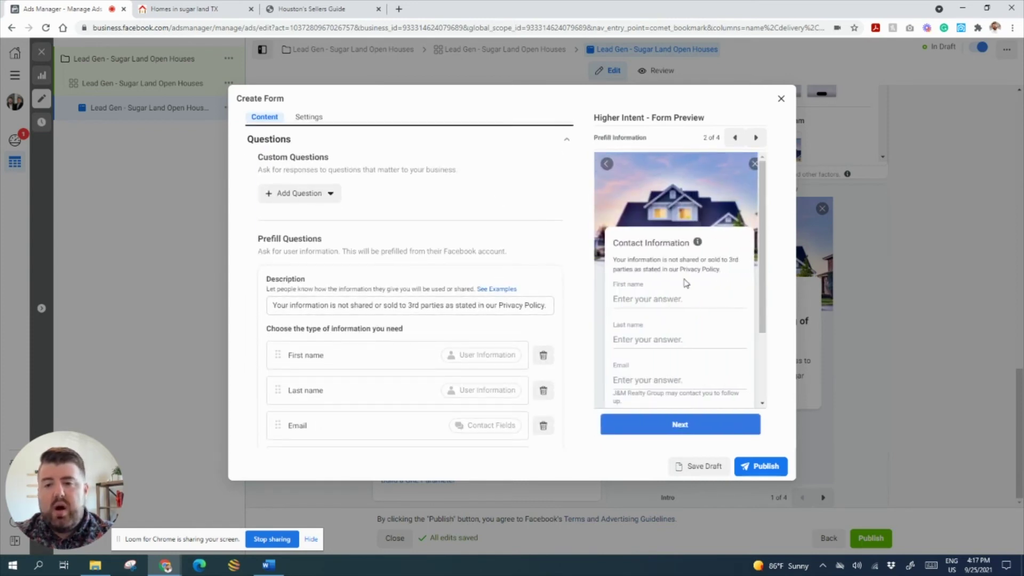
drag(618, 258, 722, 270)
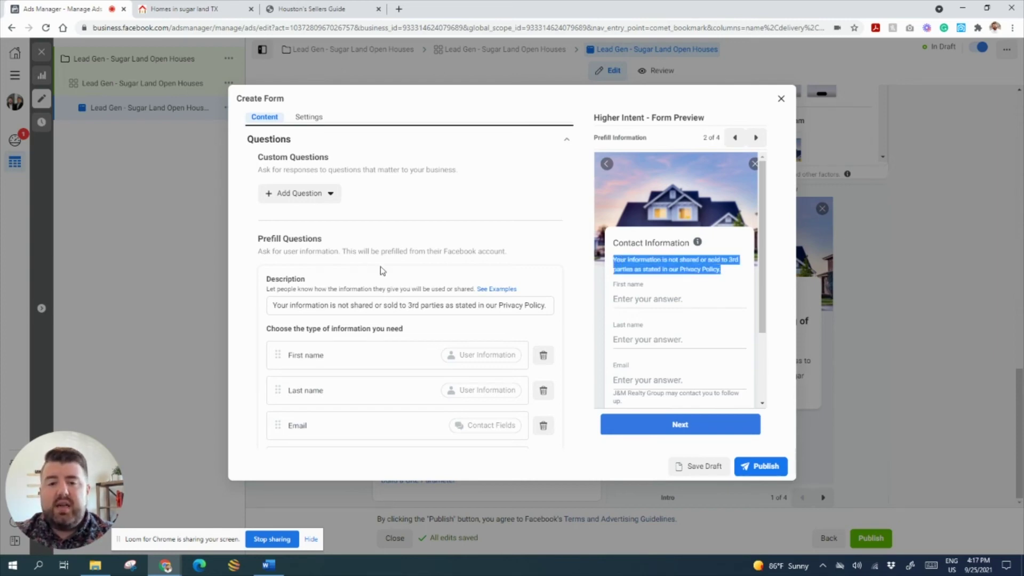
scroll(408, 250, down, 2)
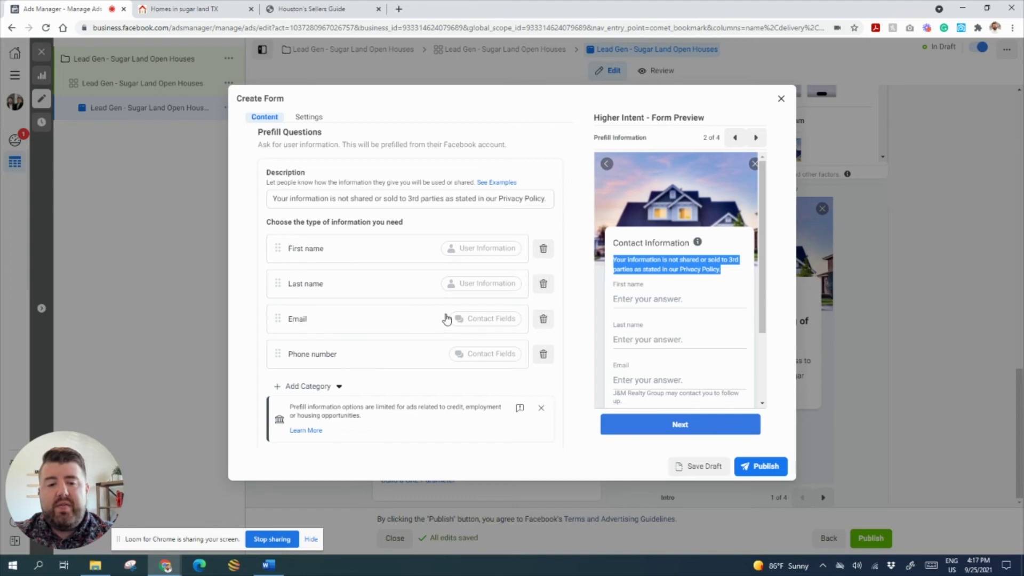
scroll(450, 312, down, 1)
scroll(450, 312, down, 2)
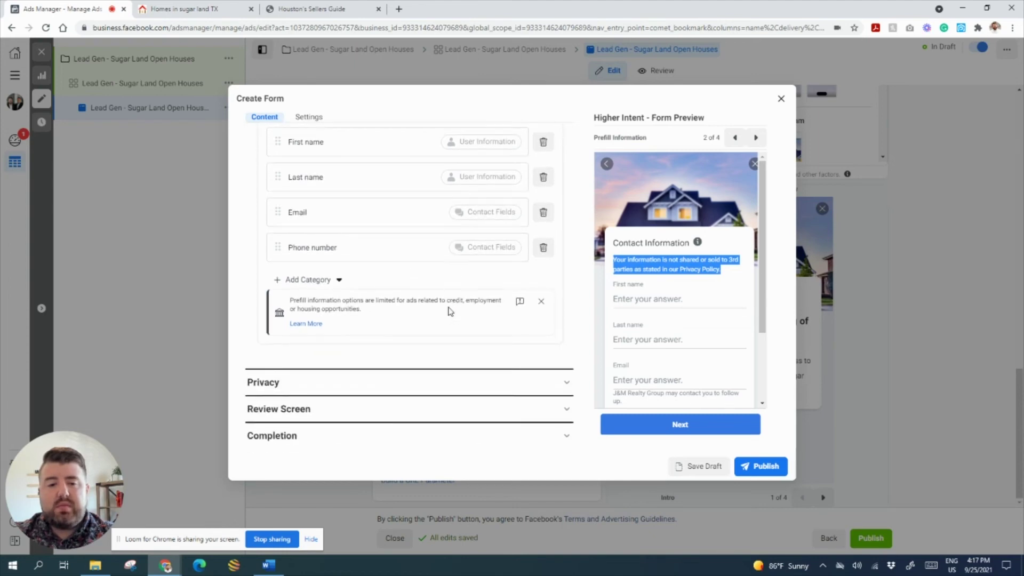
click(420, 380)
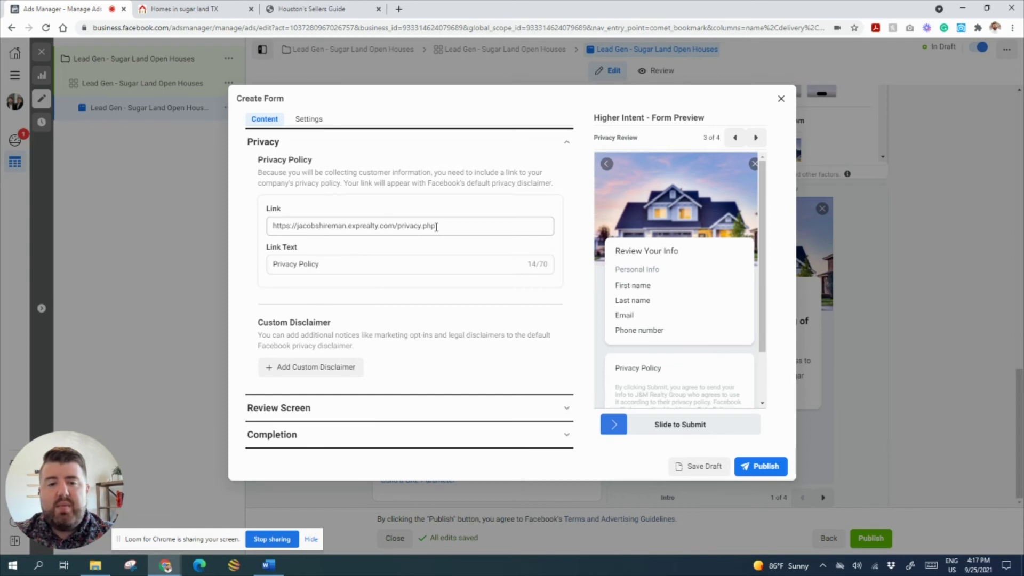
click(328, 408)
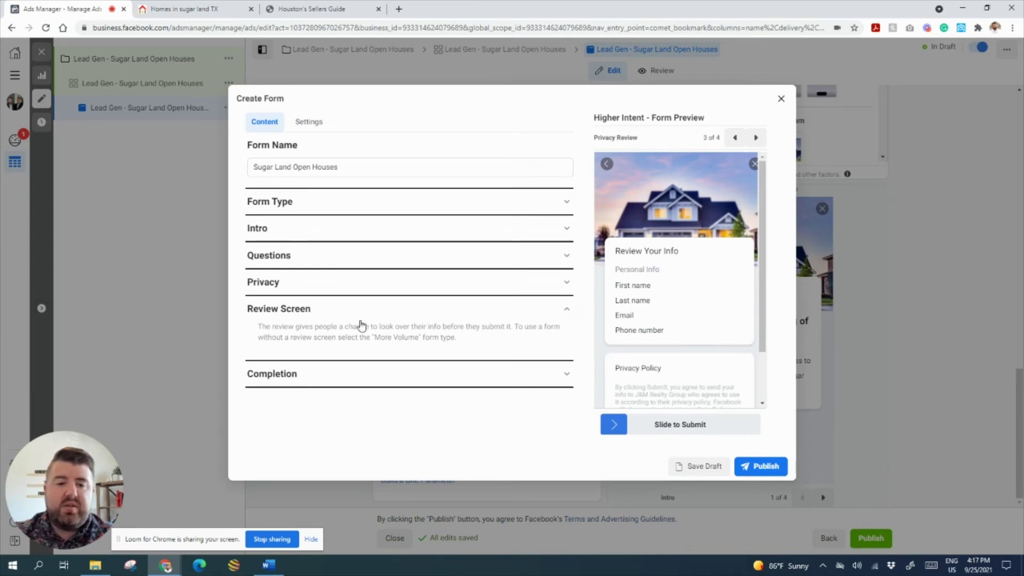
- Edit the completion description to offer 'a complete list of open houses' and say click View Open Houses
click(283, 373)
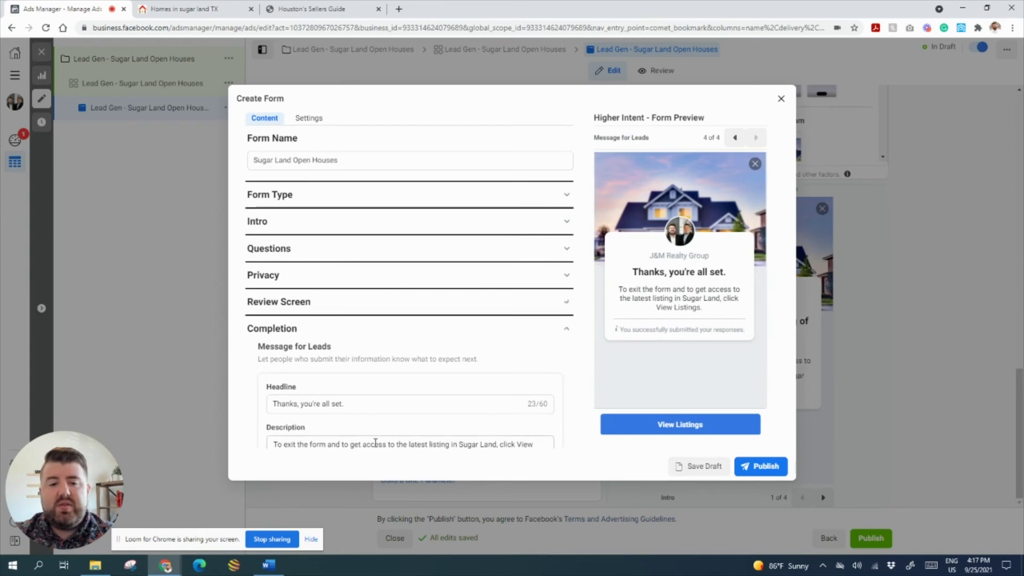
scroll(403, 352, down, 3)
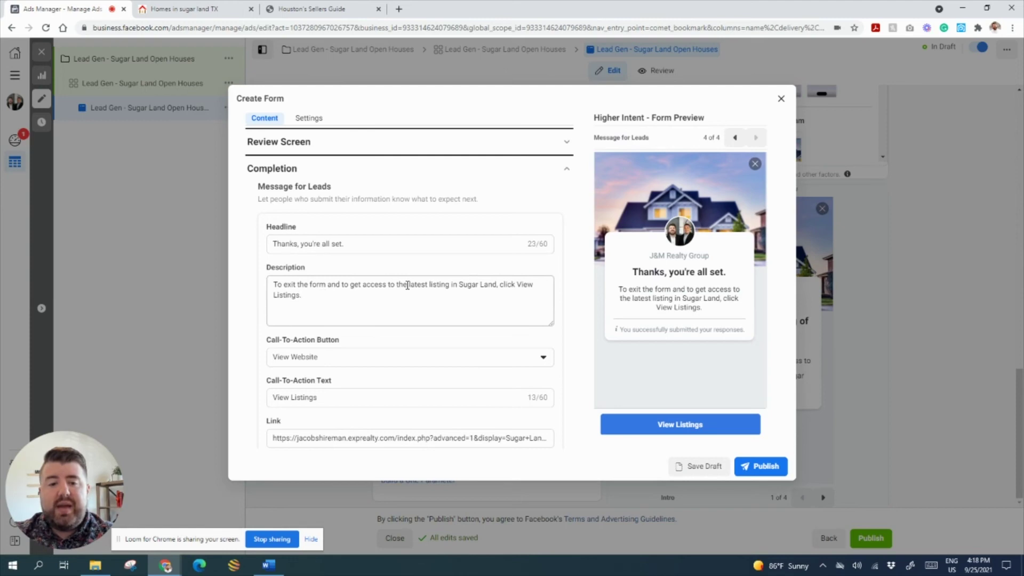
click(428, 283)
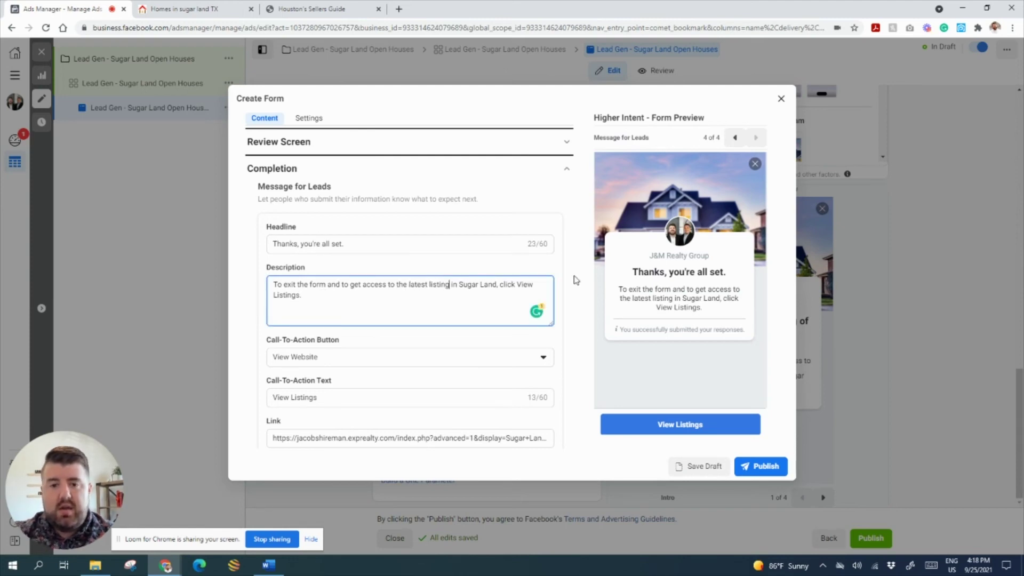
key(BackSpace)
key(BackSpace)
key(BackSpace)
key(BackSpace)
key(BackSpace)
key(BackSpace)
key(BackSpace)
key(BackSpace)
key(BackSpace)
key(BackSpace)
key(BackSpace)
key(BackSpace)
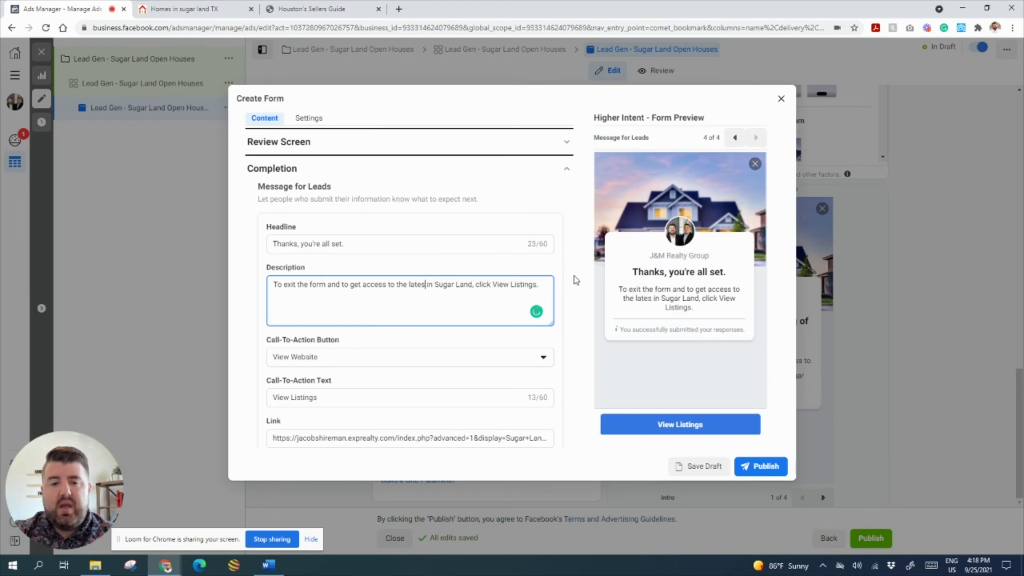
key(BackSpace)
key(BackSpace)
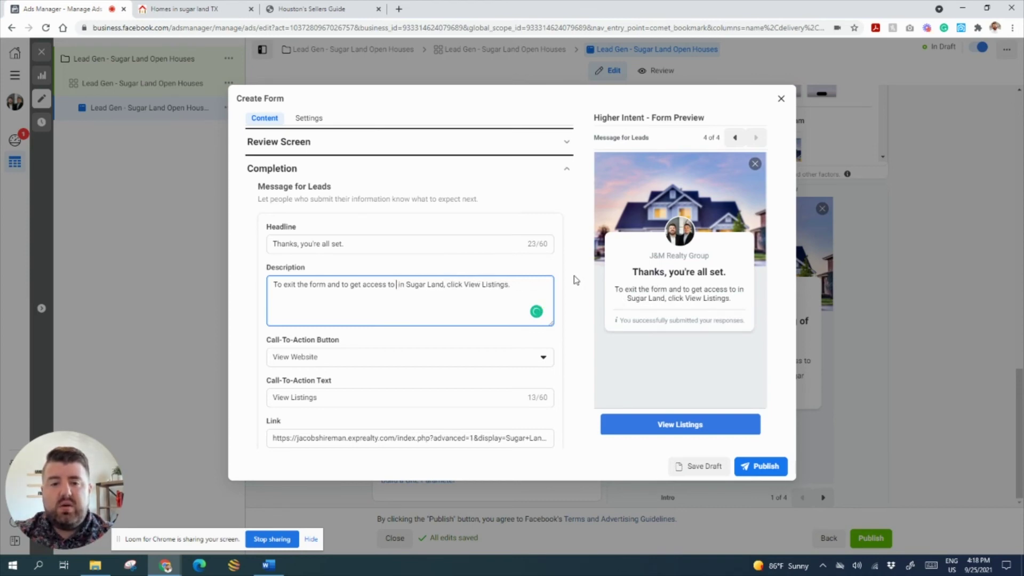
text(a complete lis)
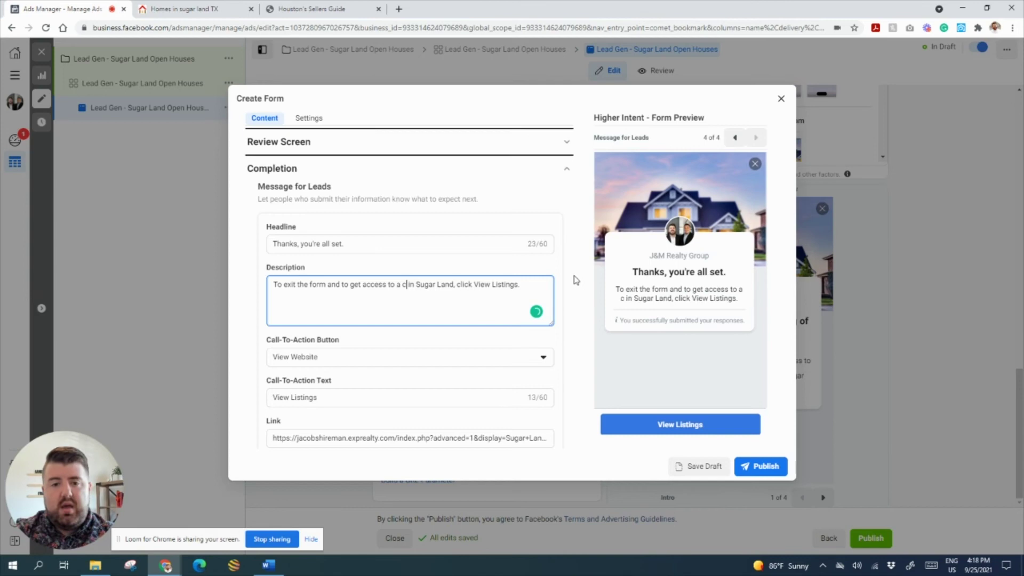
text(t of open)
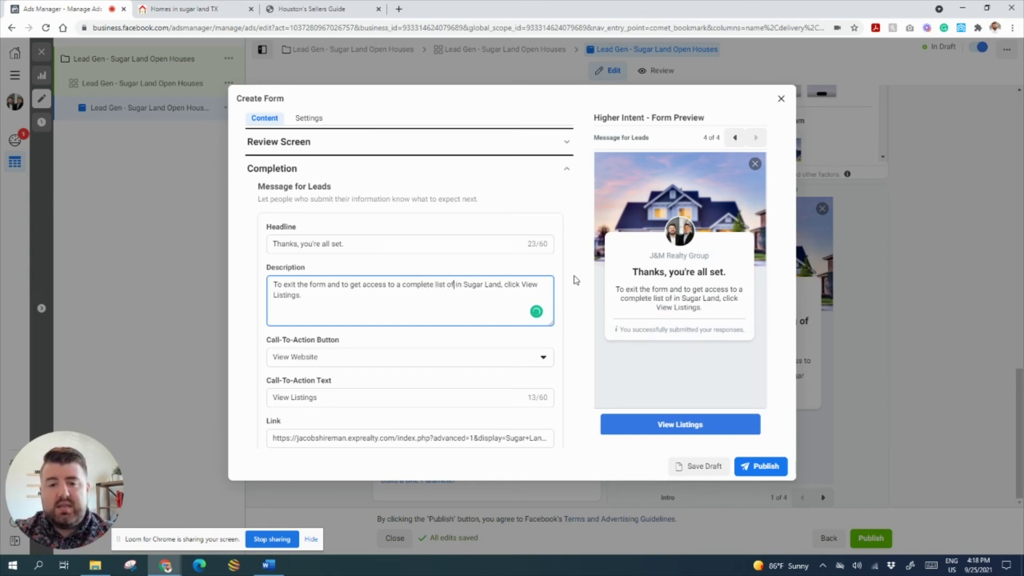
text( houses)
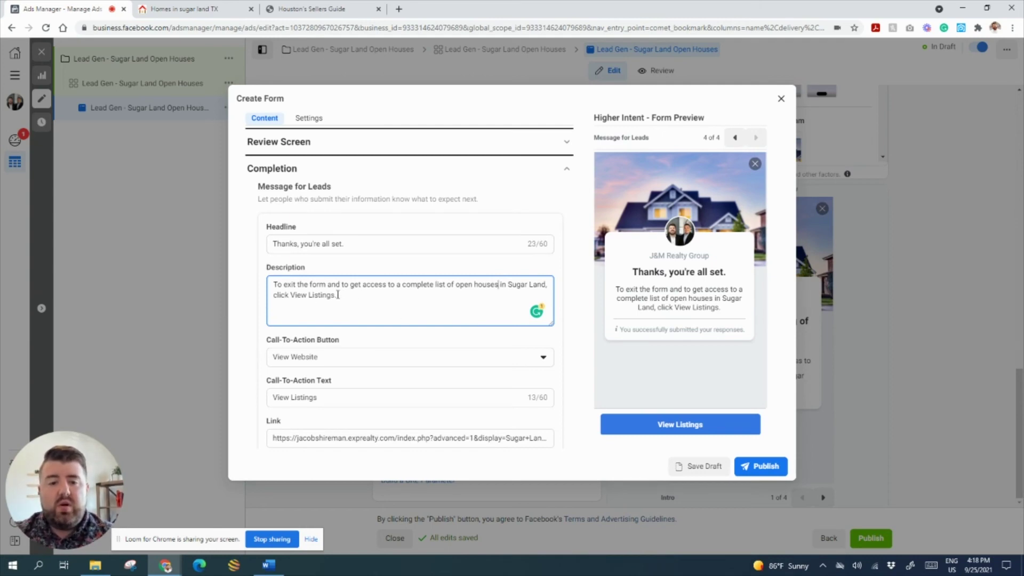
key(BackSpace)
key(BackSpace)
key(BackSpace)
key(BackSpace)
key(BackSpace)
key(BackSpace)
key(BackSpace)
key(BackSpace)
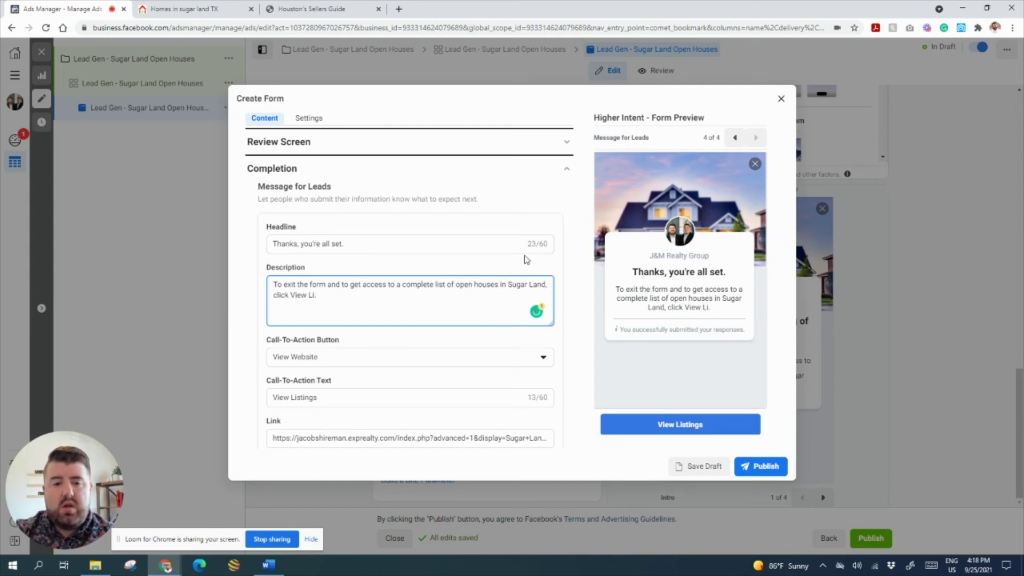
text(Open Houses)
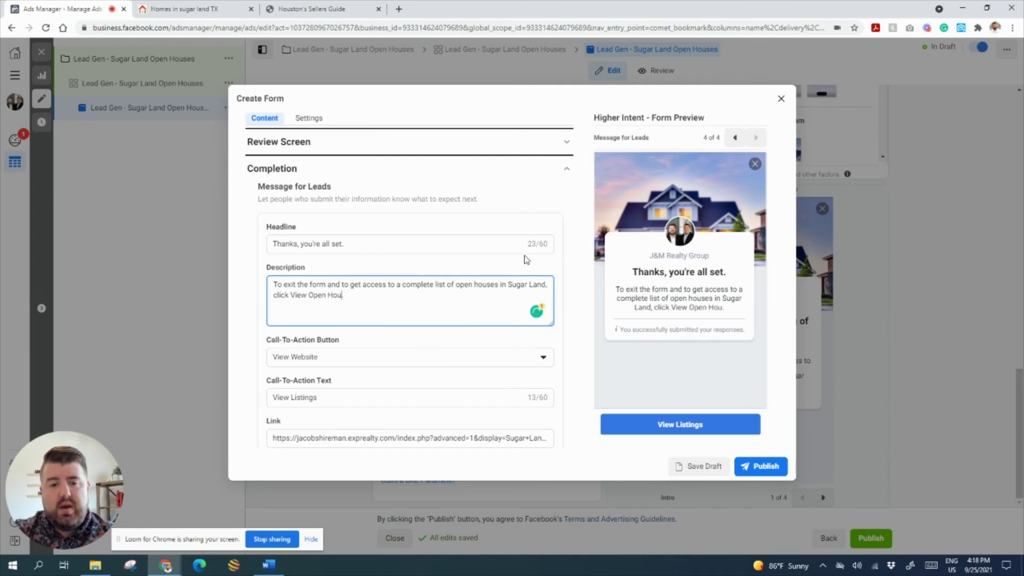
- Set the completion call-to-action text to View Open Houses
scroll(323, 323, down, 1)
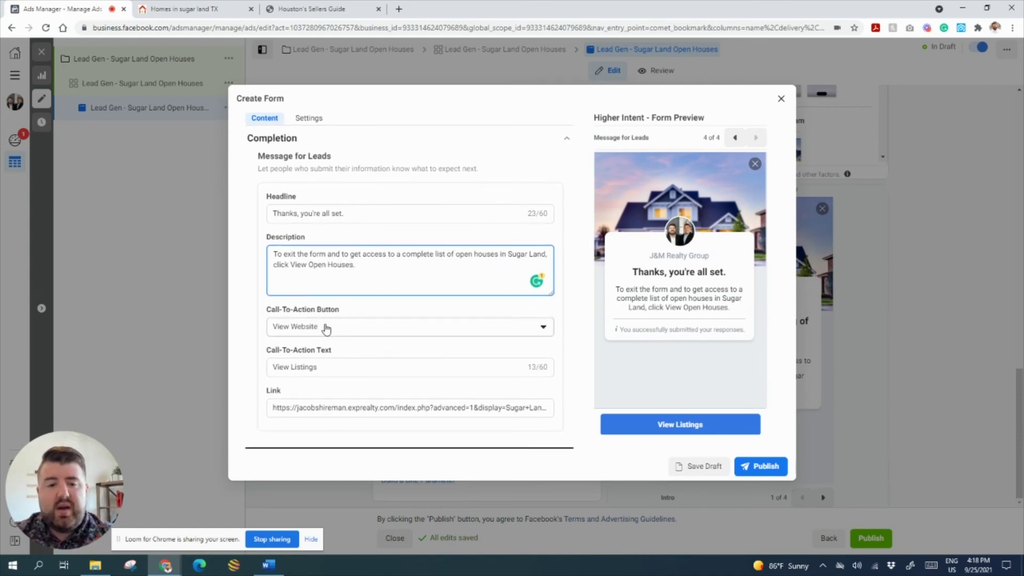
drag(320, 370, 292, 372)
text(Open Houses)
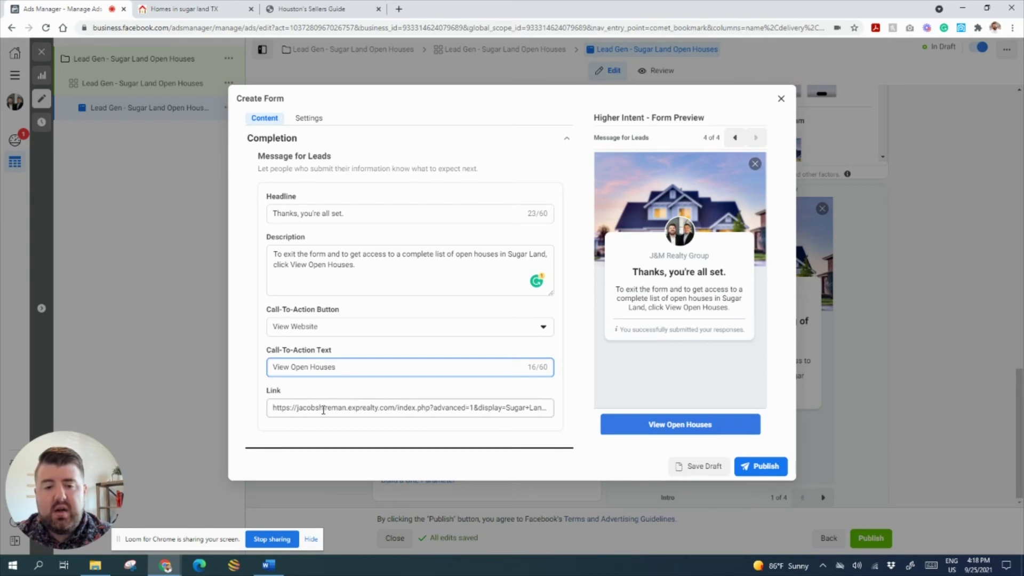
- Paste the Open Houses listings URL from Word into the form's link and publish the form
click(269, 565)
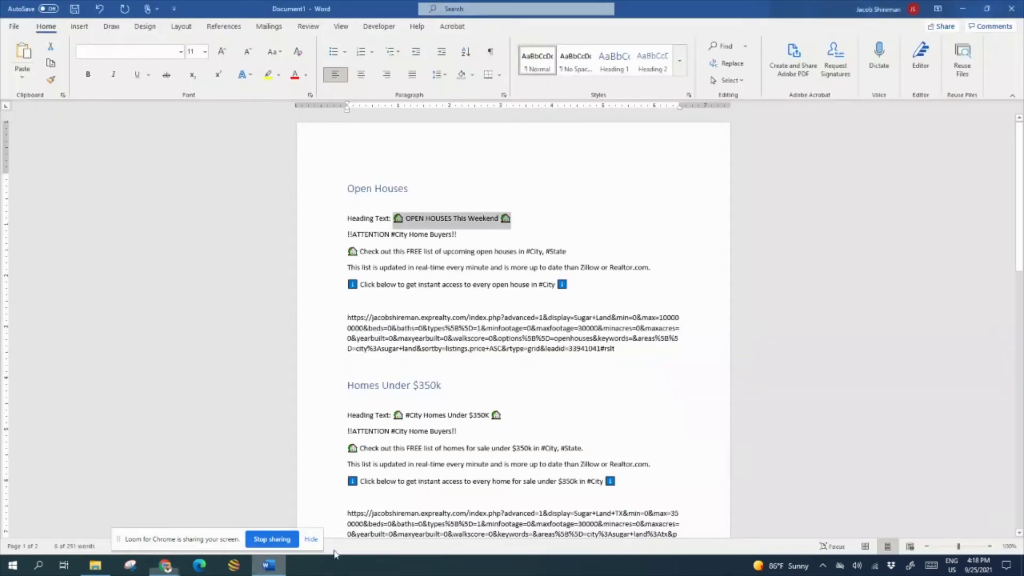
click(545, 341)
drag(621, 352, 346, 317)
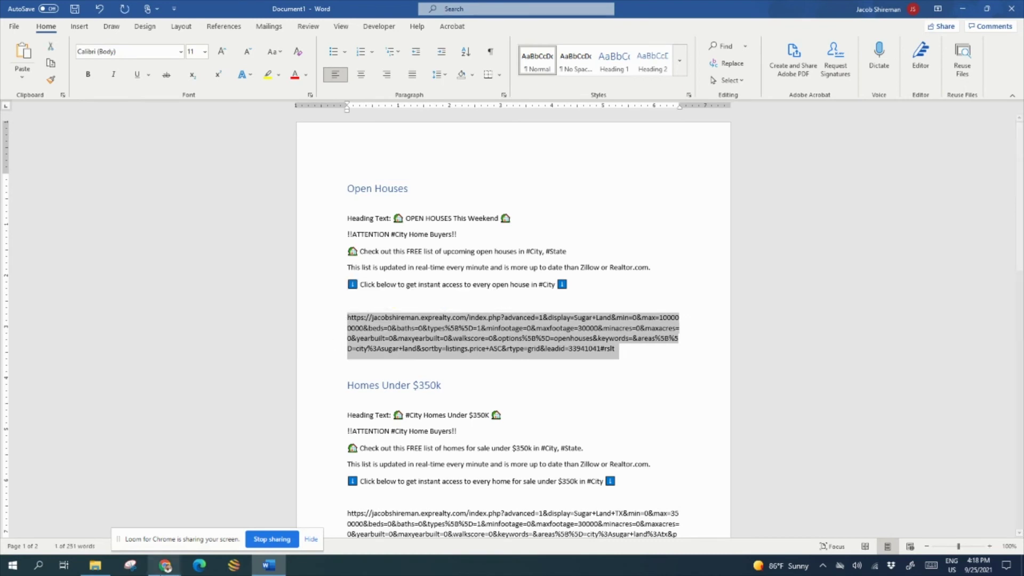
mouse_move(167, 567)
click(114, 515)
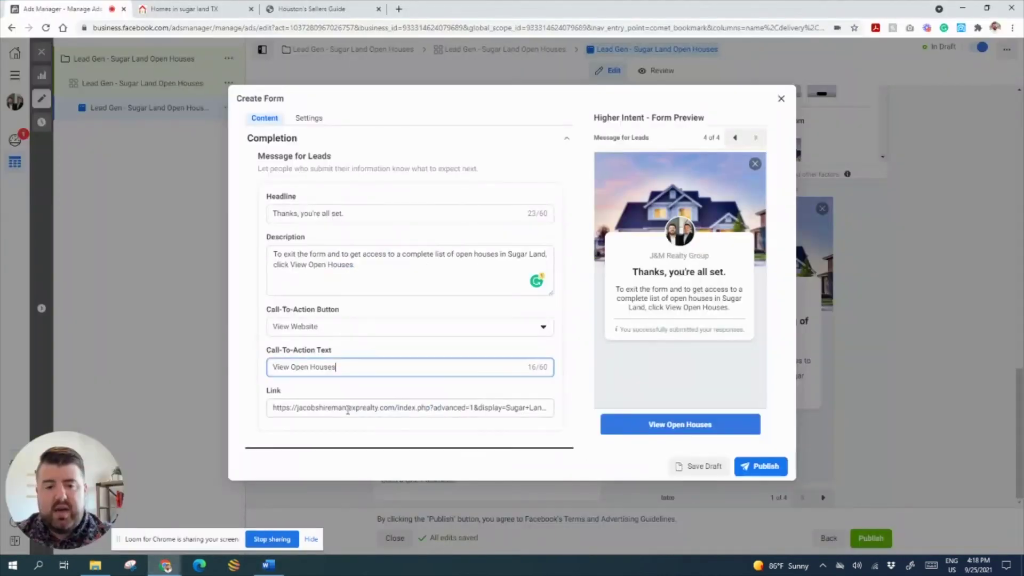
key(ctrl+a)
key(ctrl+v)
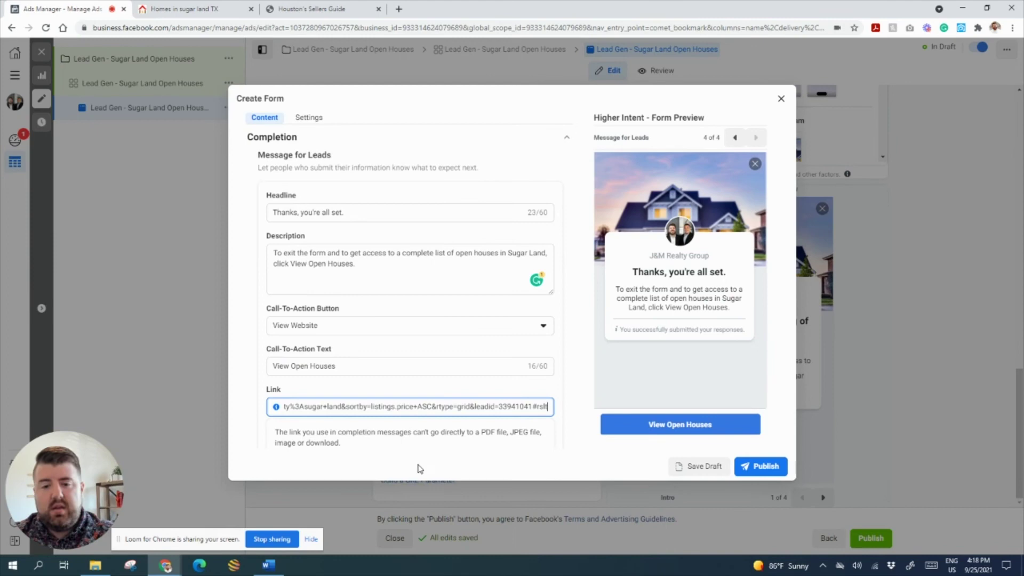
click(765, 468)
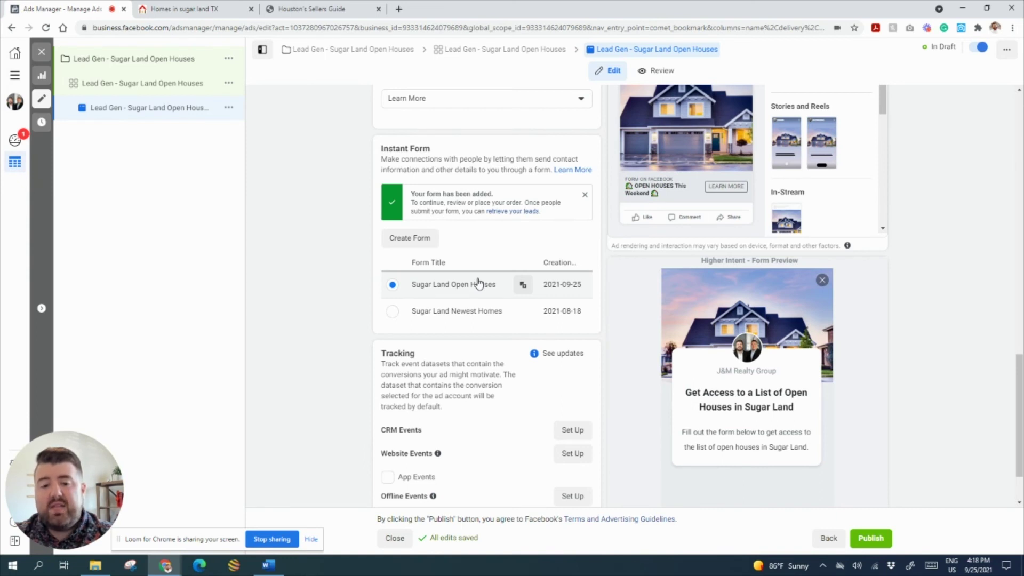
- Review the ad's primary text and attached instant form before publishing
scroll(601, 412, down, 1)
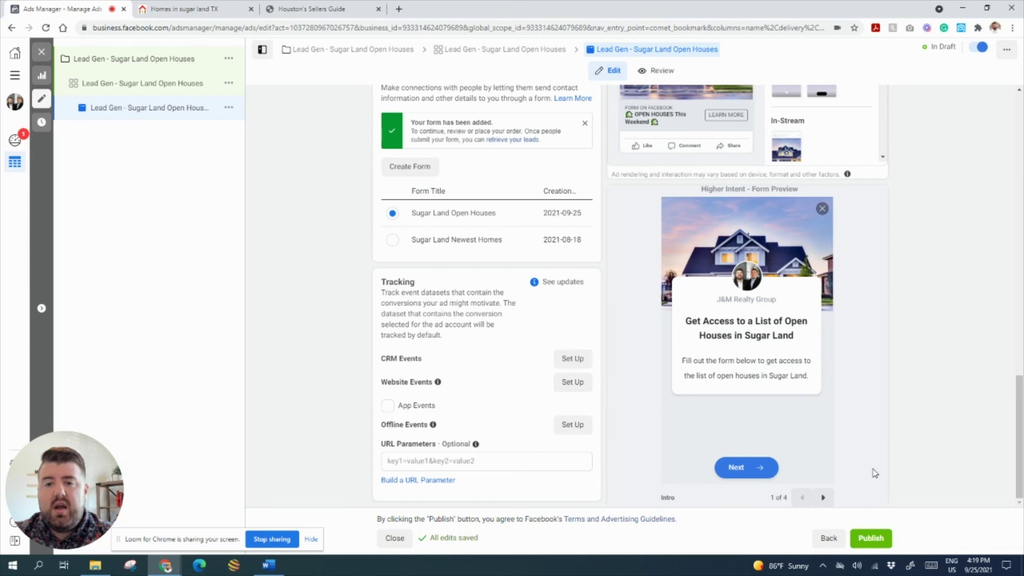
scroll(900, 411, up, 5)
scroll(457, 297, up, 9)
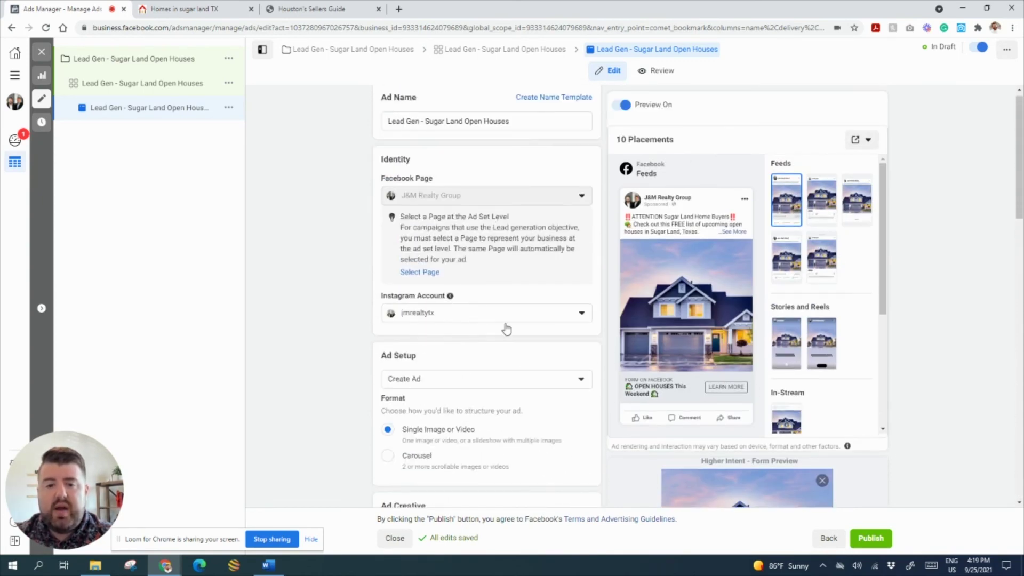
scroll(433, 338, down, 5)
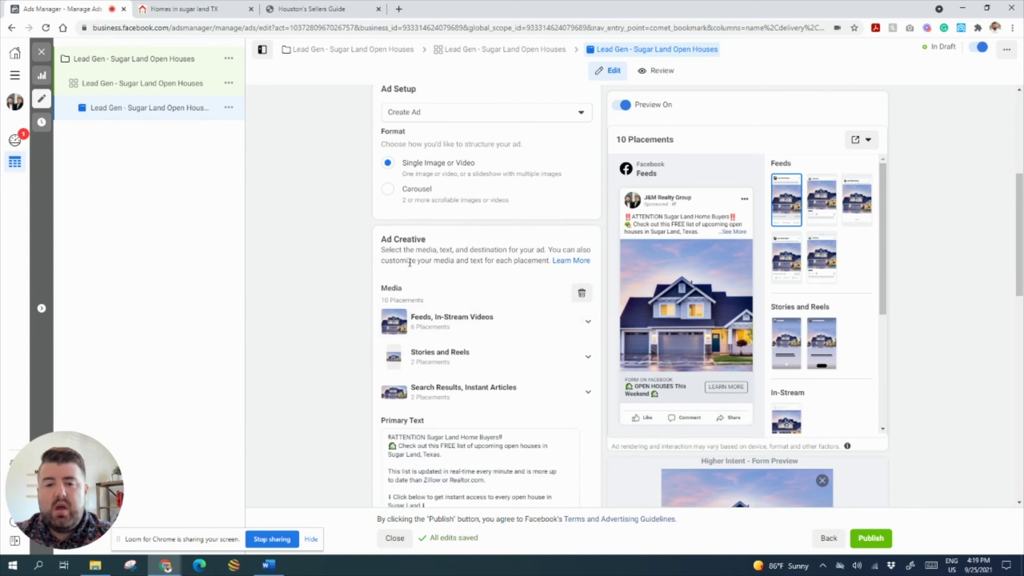
scroll(470, 296, down, 1)
click(500, 454)
- Publish the Lead Gen - Sugar Land Open Houses campaign and bring the Word ad-copy document forward
scroll(528, 457, down, 3)
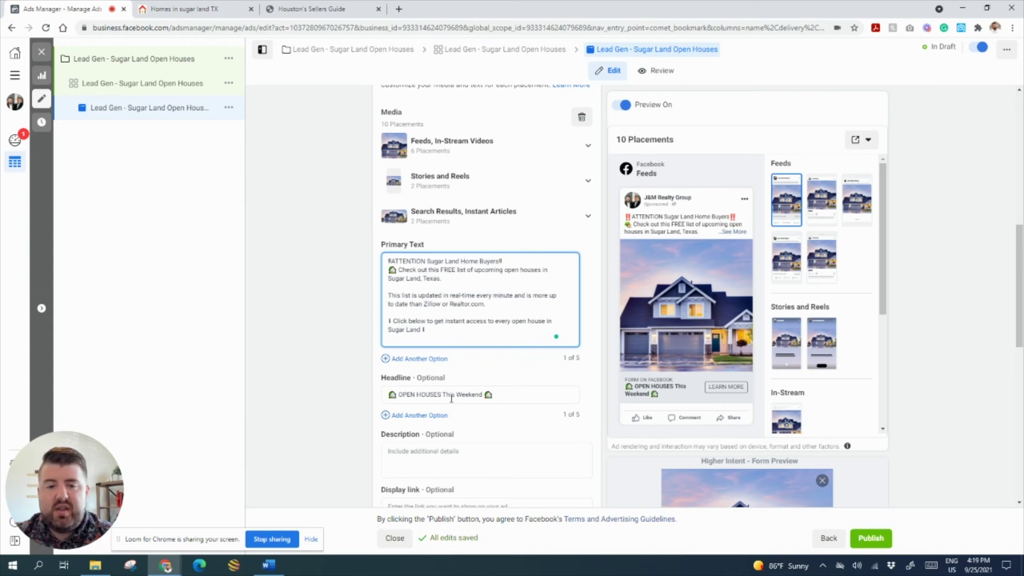
scroll(537, 391, down, 2)
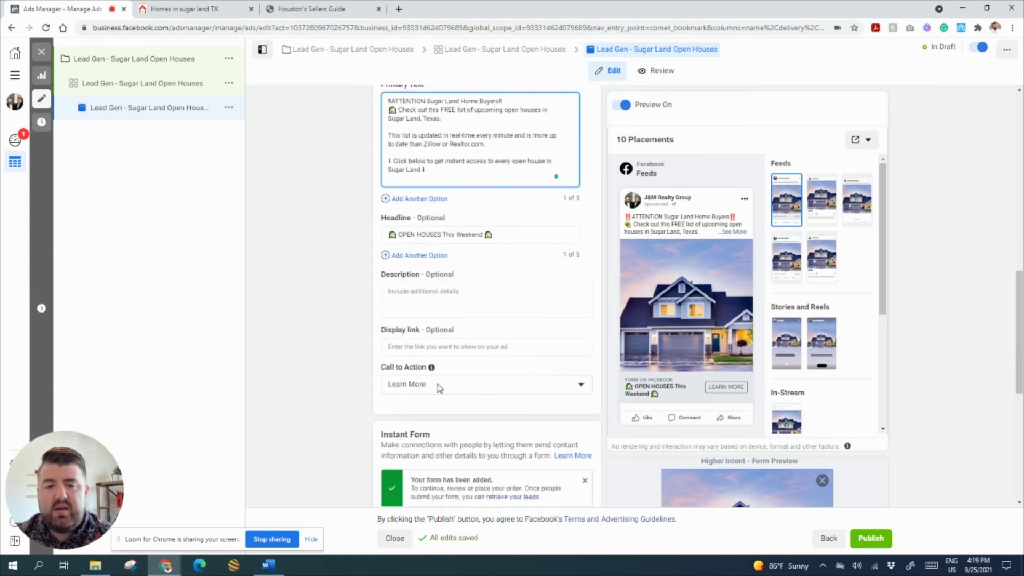
scroll(429, 408, down, 5)
scroll(431, 410, down, 2)
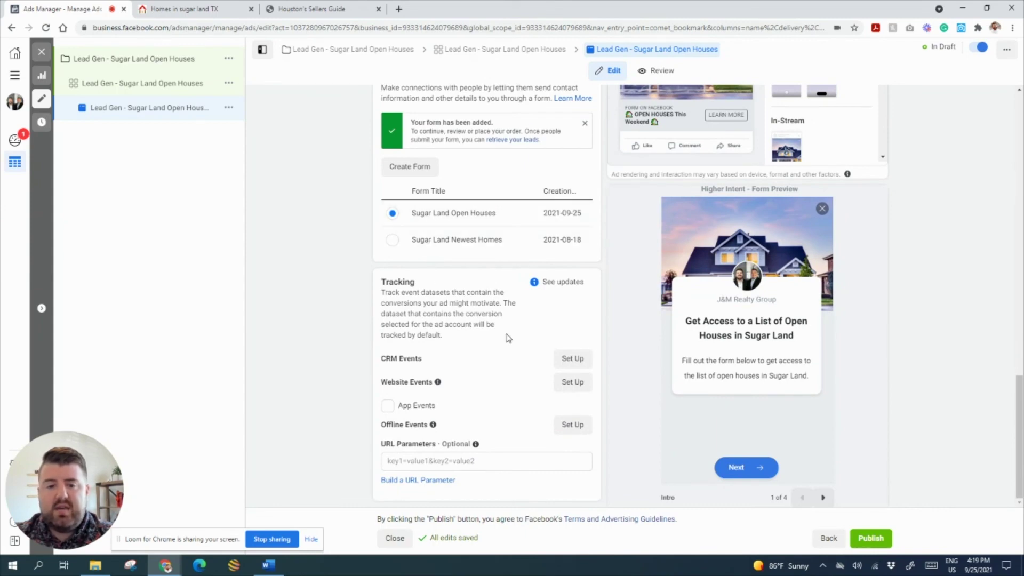
click(877, 542)
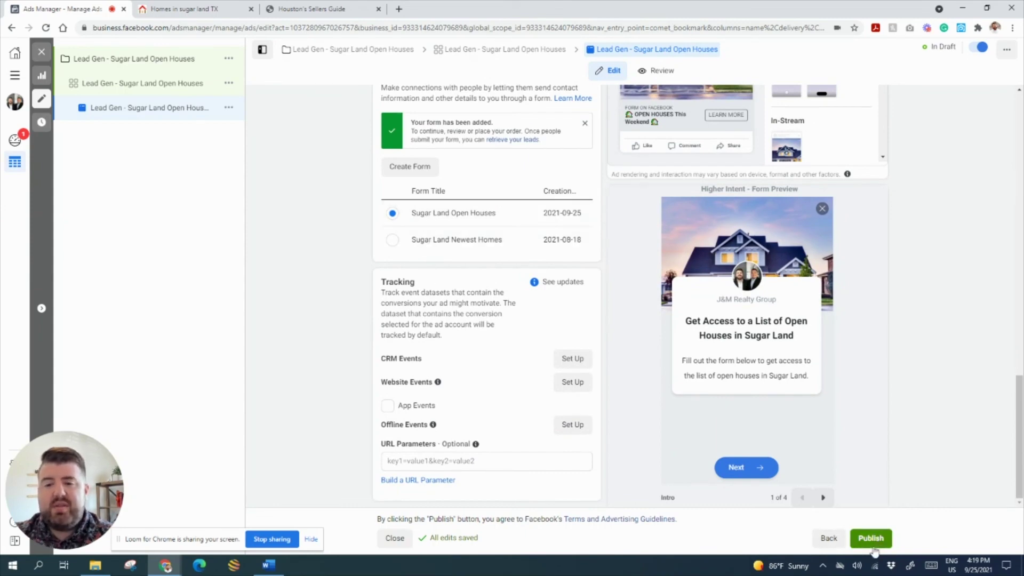
mouse_move(265, 571)
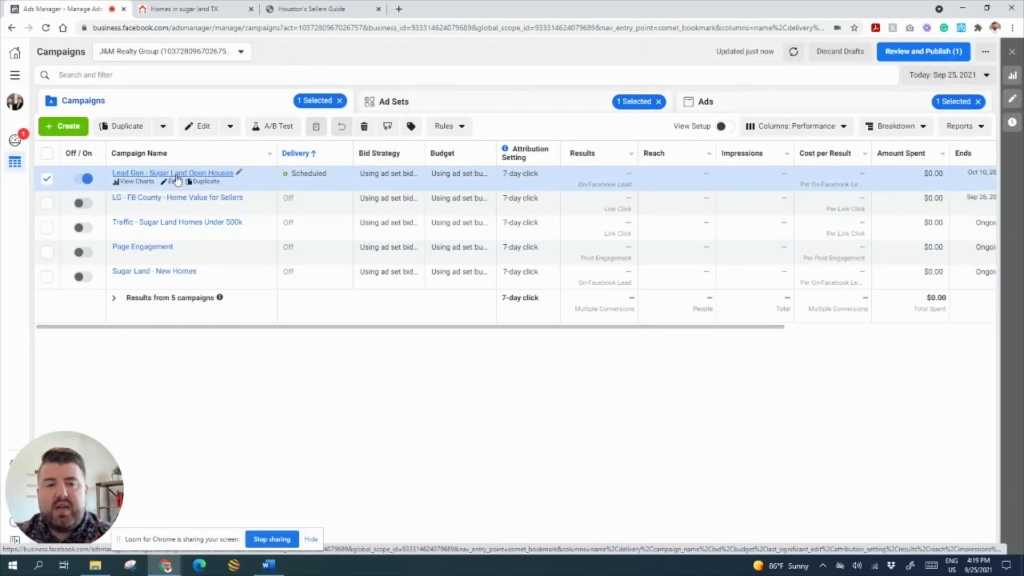
click(269, 566)
scroll(599, 213, down, 1)
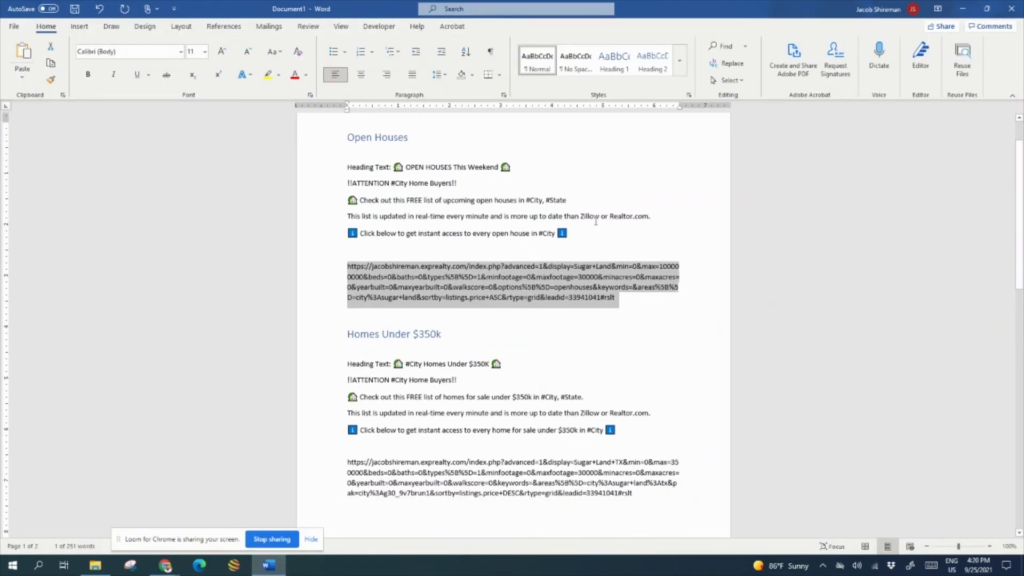
scroll(480, 202, up, 1)
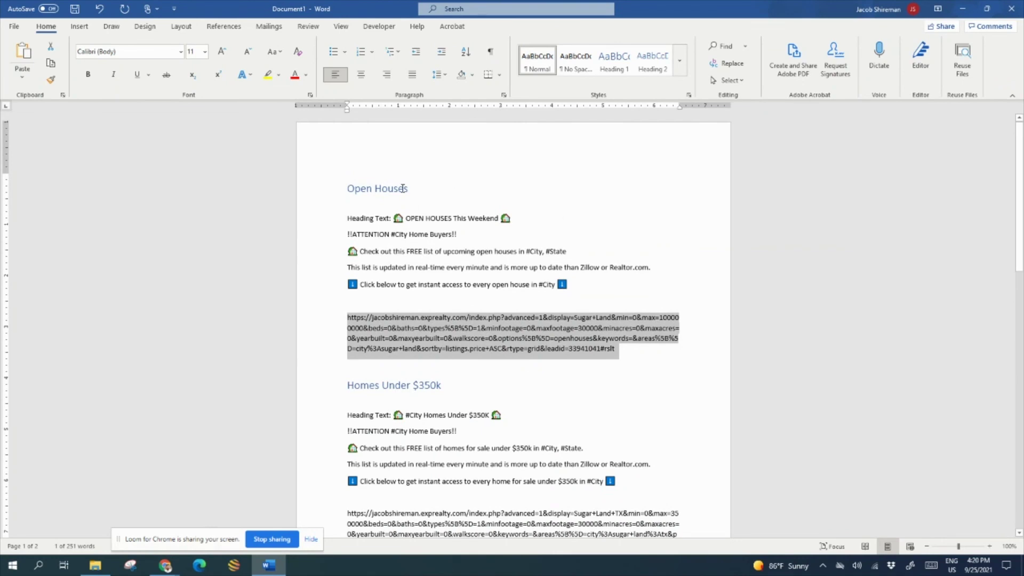
click(435, 190)
scroll(578, 281, down, 4)
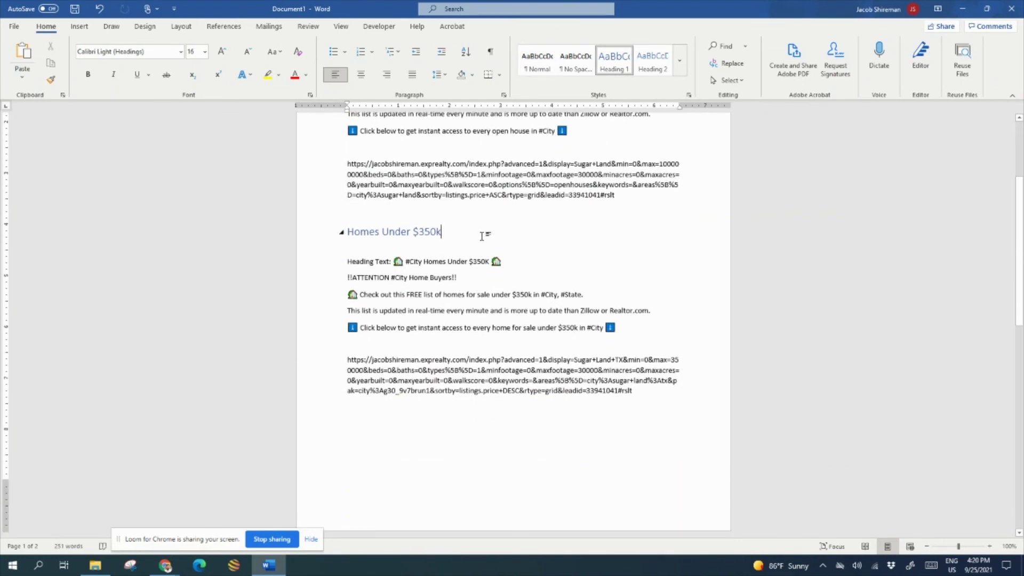
scroll(483, 236, down, 3)
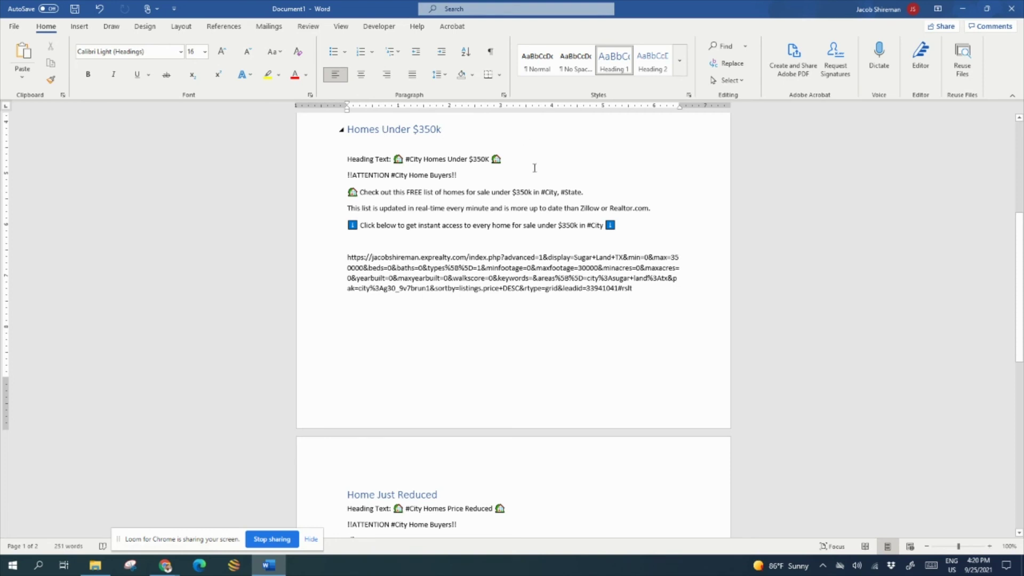
scroll(532, 165, down, 6)
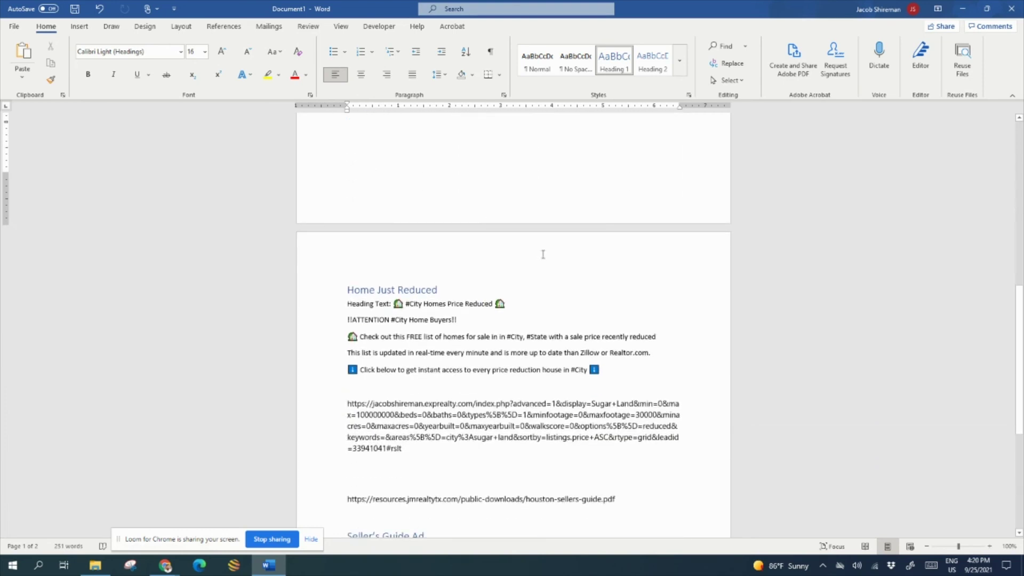
scroll(532, 270, down, 2)
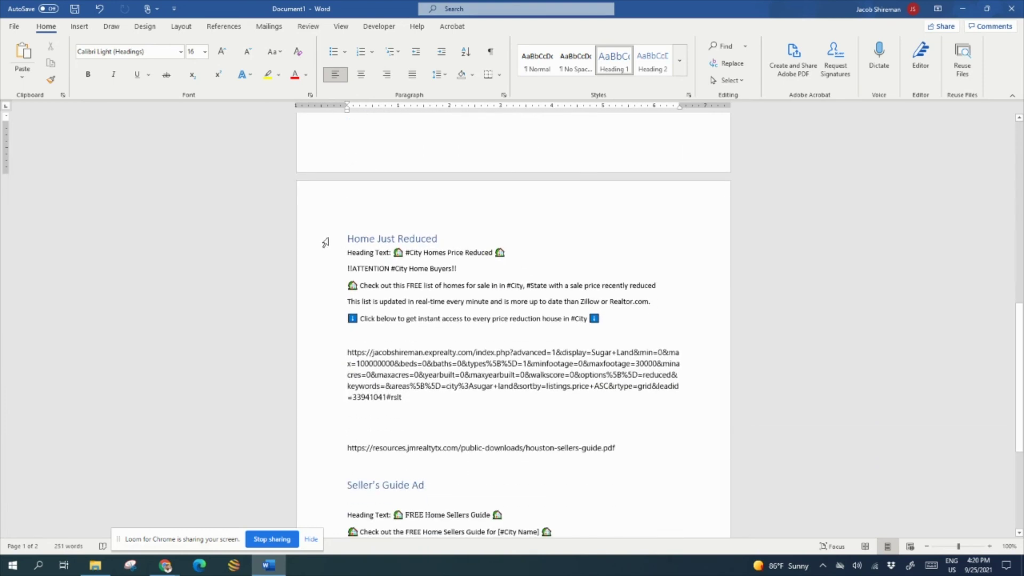
drag(346, 239, 442, 239)
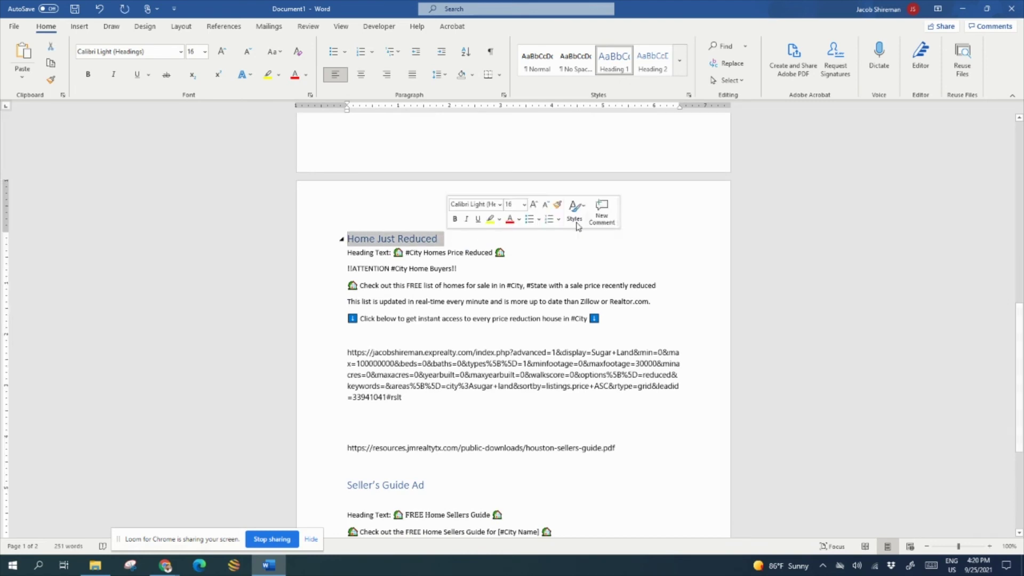
click(555, 248)
scroll(557, 248, down, 8)
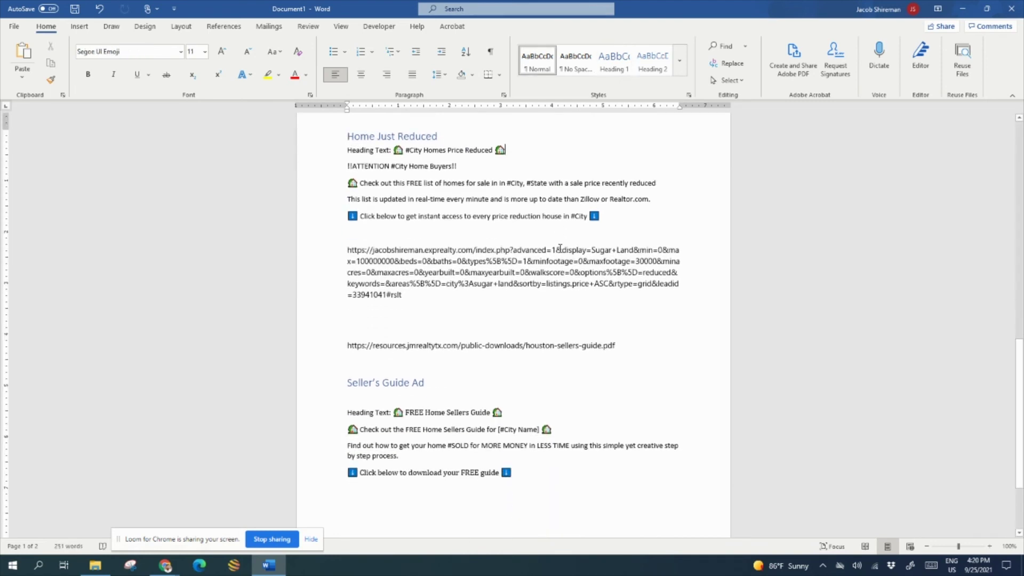
scroll(391, 227, up, 2)
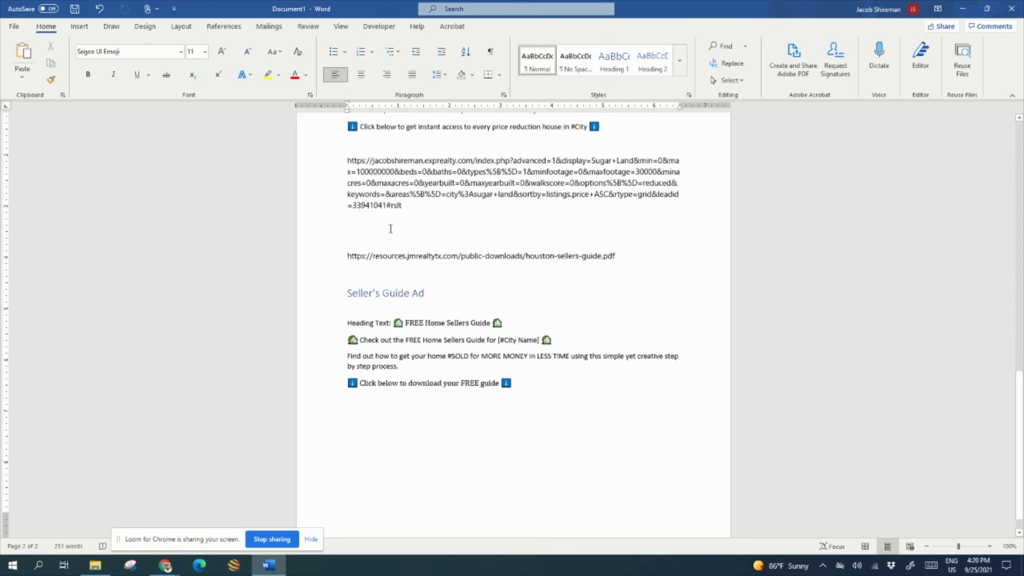
scroll(391, 227, up, 20)
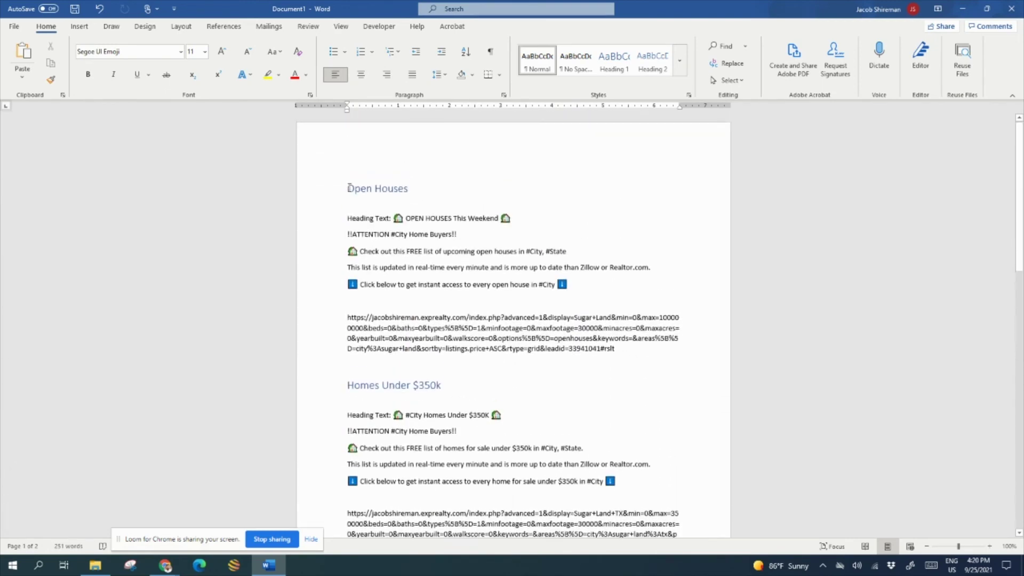
scroll(512, 231, down, 20)
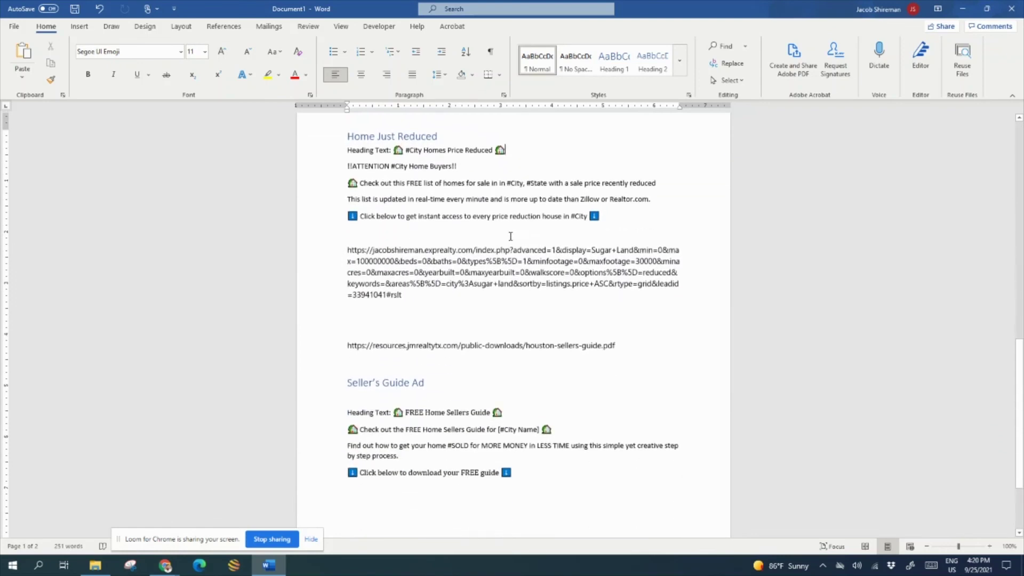
scroll(511, 236, down, 5)
click(427, 272)
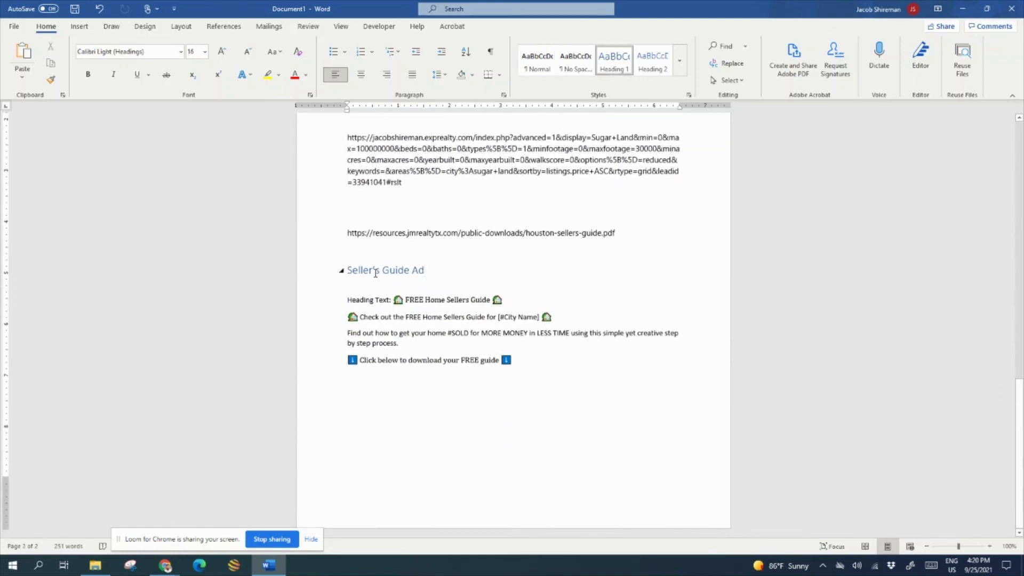
drag(348, 270, 528, 361)
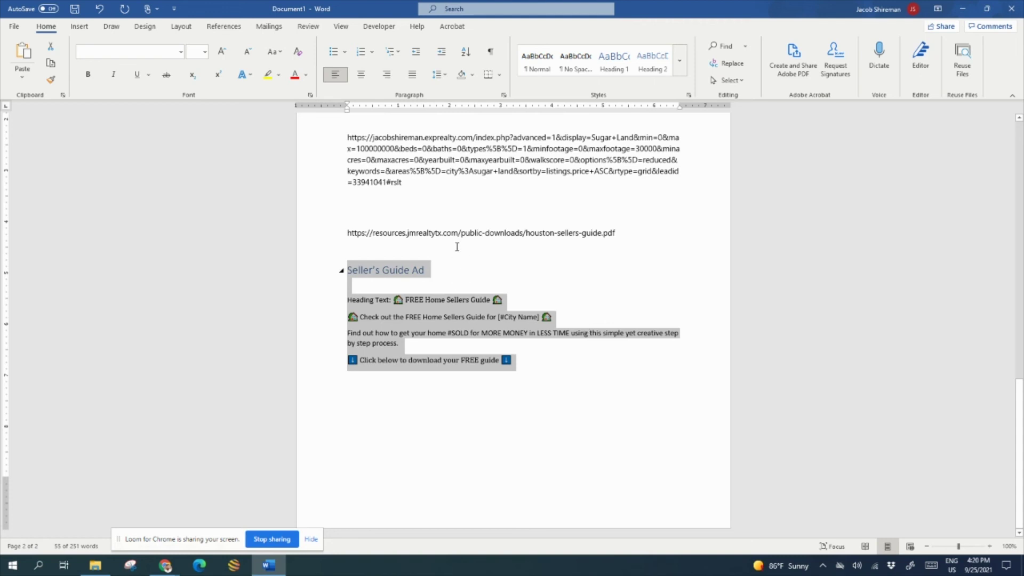
drag(545, 363, 336, 273)
click(423, 344)
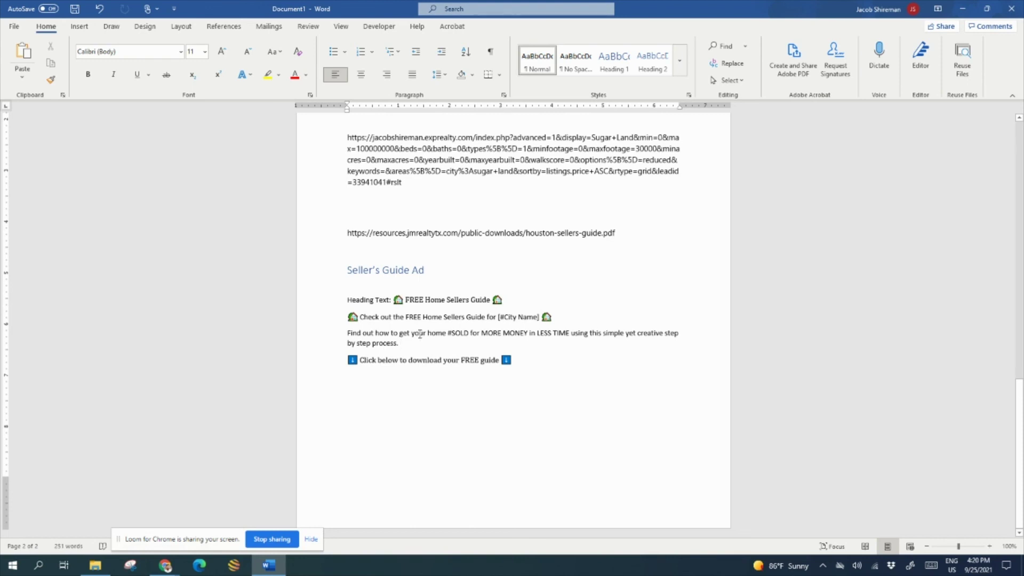
click(533, 365)
click(449, 342)
scroll(476, 348, up, 8)
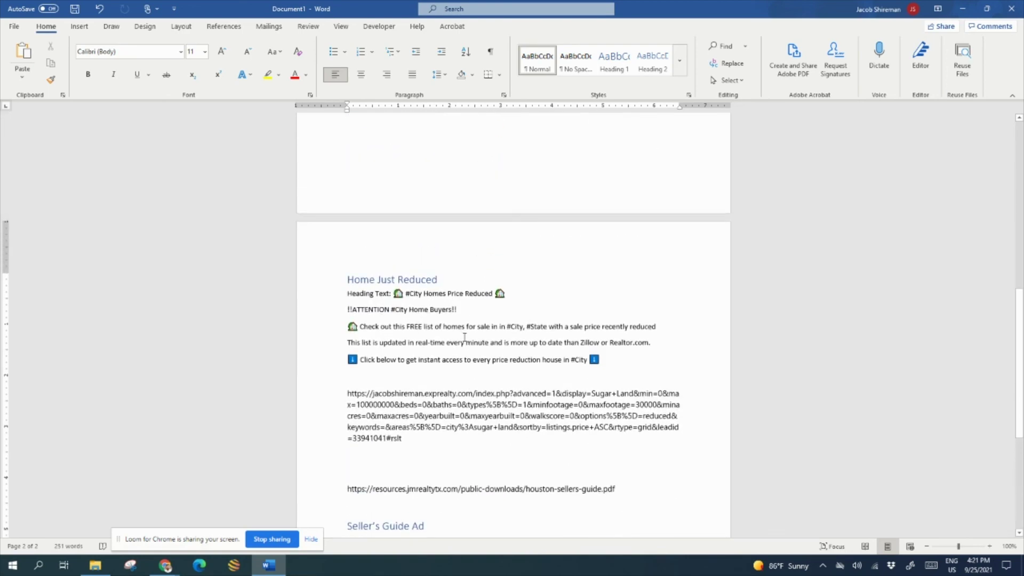
scroll(465, 338, up, 15)
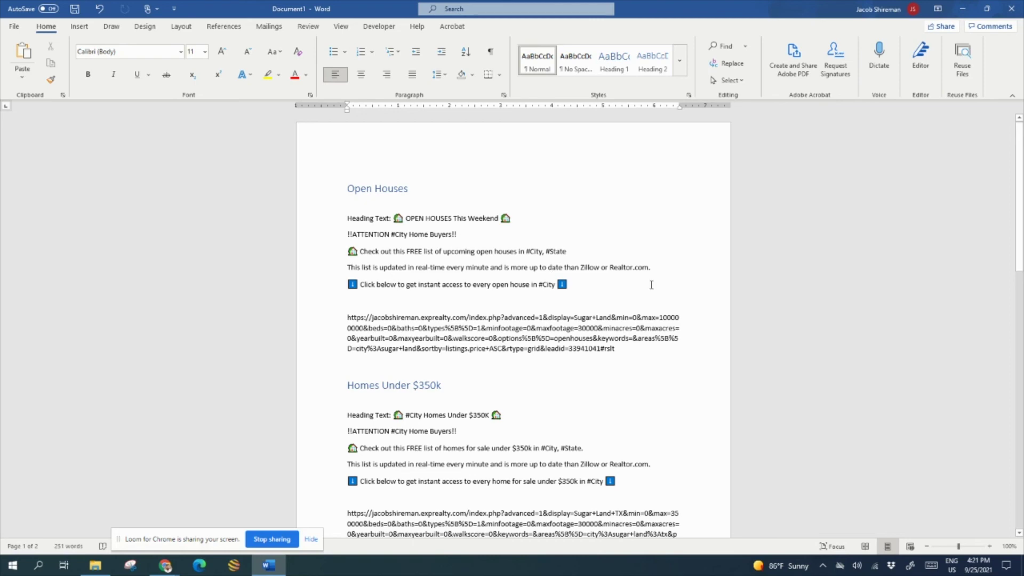
scroll(555, 272, down, 15)
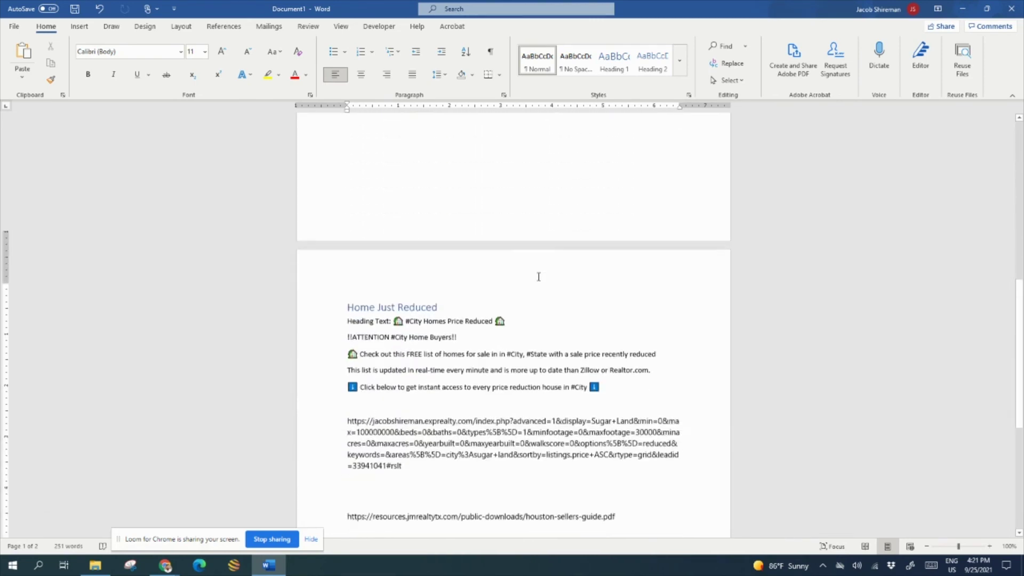
scroll(536, 283, down, 3)
scroll(530, 279, down, 3)
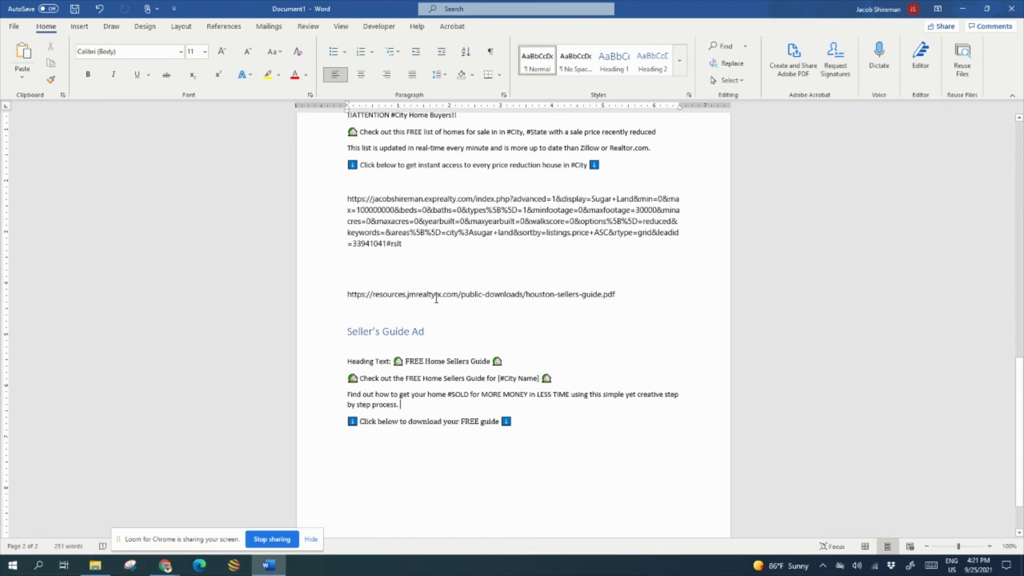
click(442, 332)
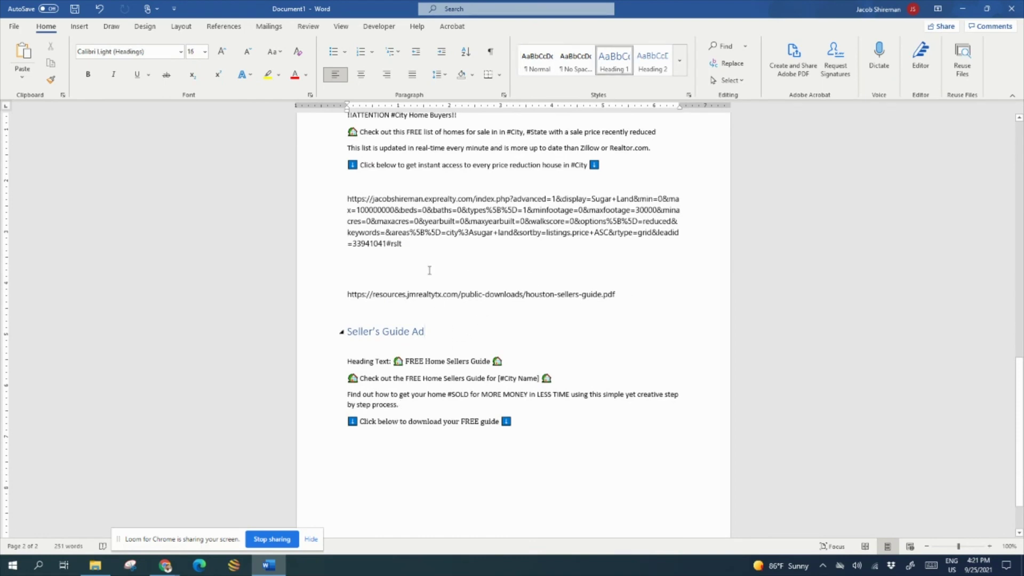